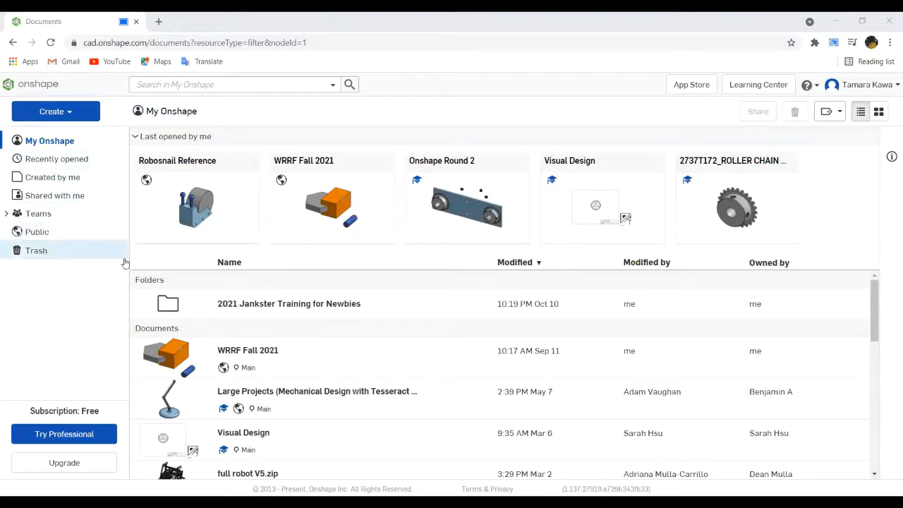
- Open the Robosnail Reference document and display its Assembly 1
left_click(417, 362)
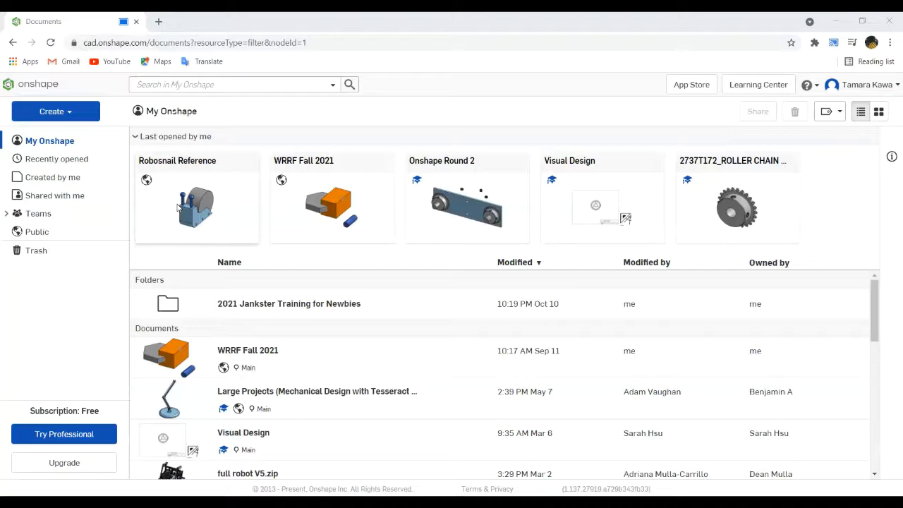
left_click(178, 207)
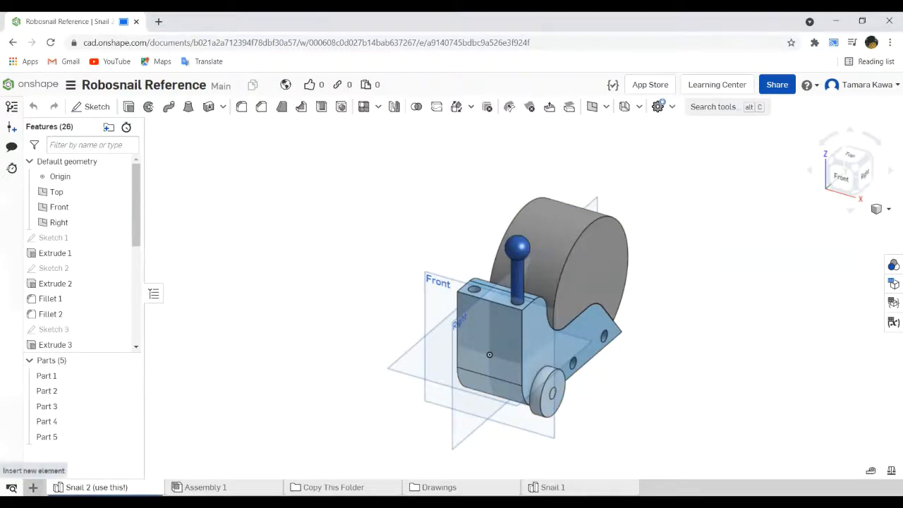
left_click(33, 486)
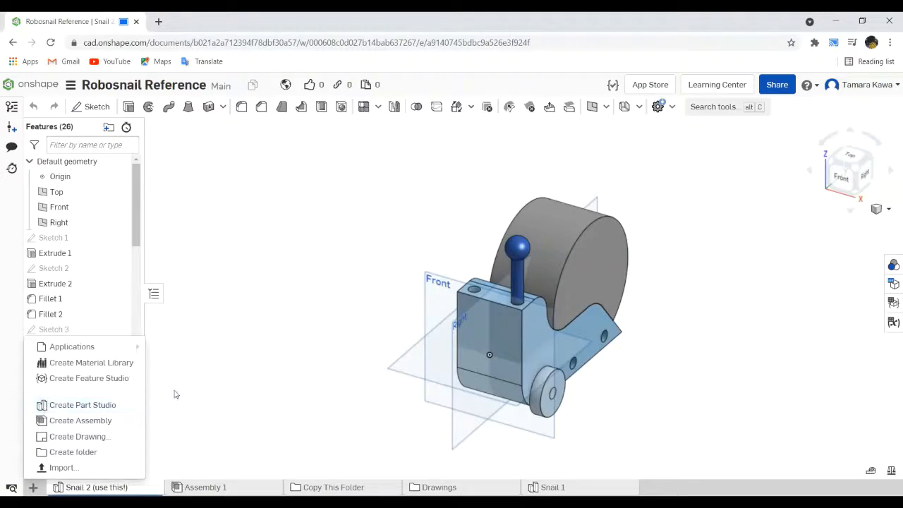
left_click(199, 382)
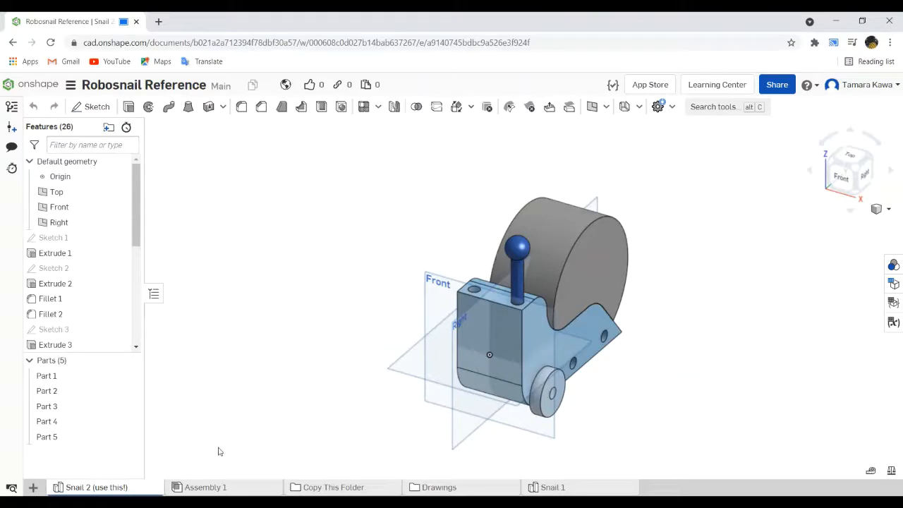
left_click(204, 486)
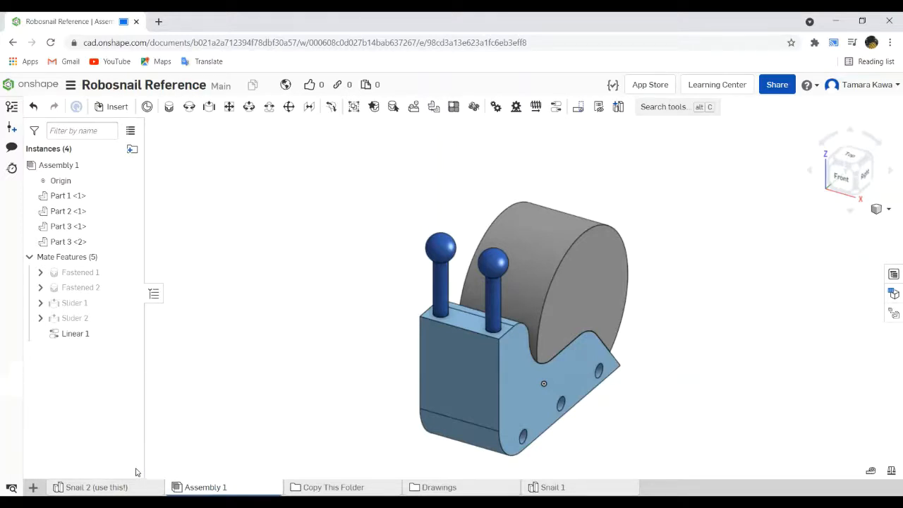
- Leave the reference document and return to the My Onshape documents list
left_click(13, 42)
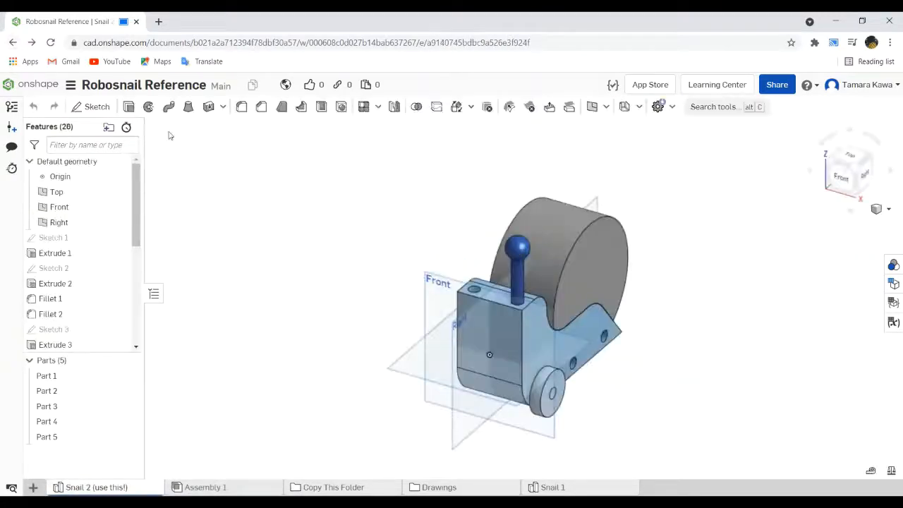
left_click(32, 43)
left_click(13, 42)
left_click(31, 81)
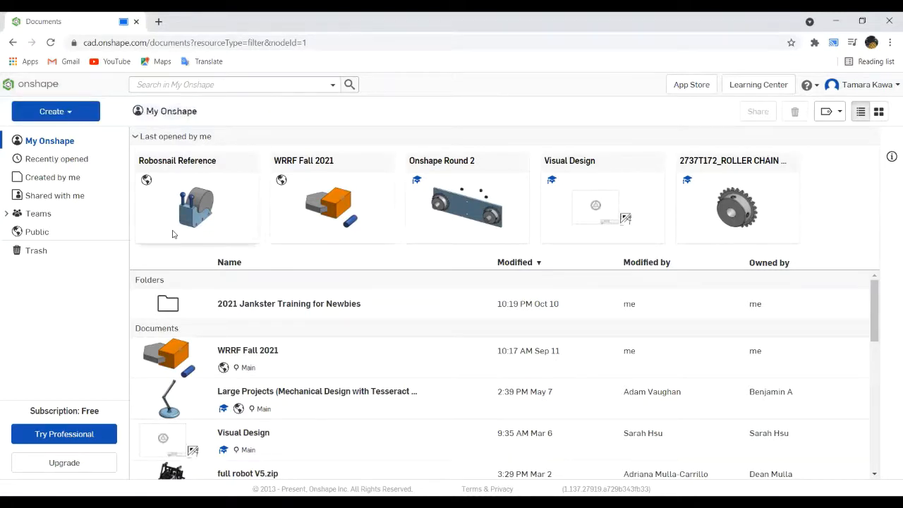
- Create a new public document named "Hour of CAD Robosnail"
left_click(72, 113)
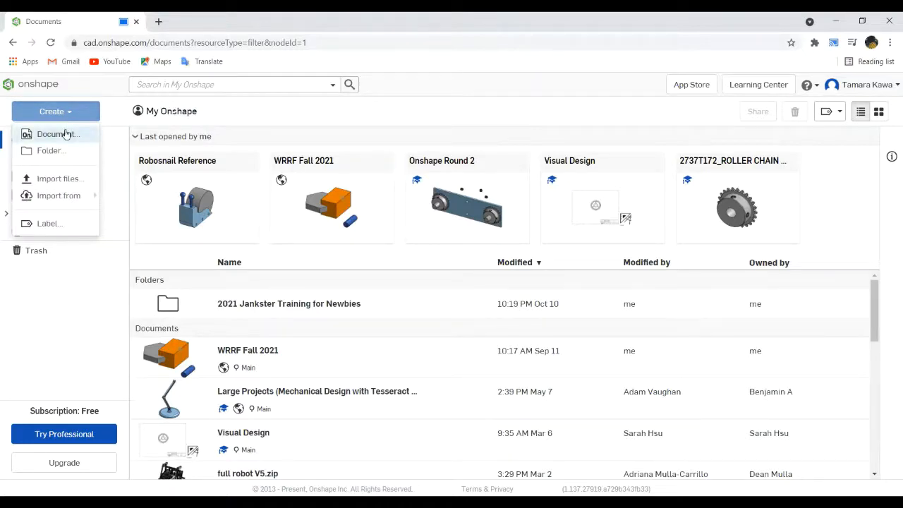
left_click(65, 134)
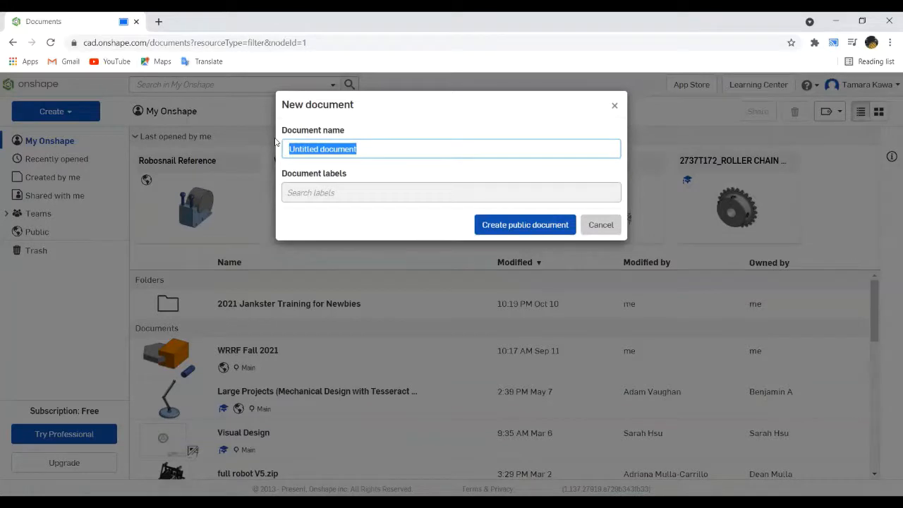
type("Hour of CAD")
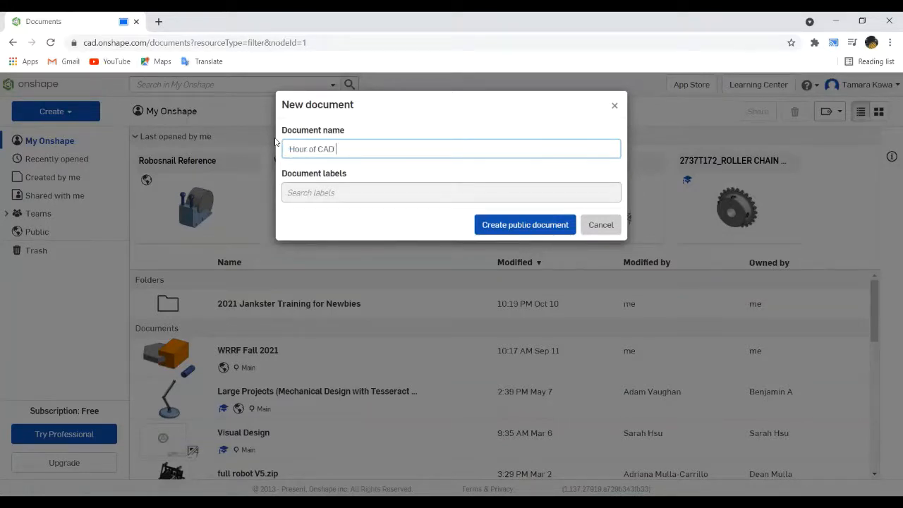
type(" Robosnail")
key("Return")
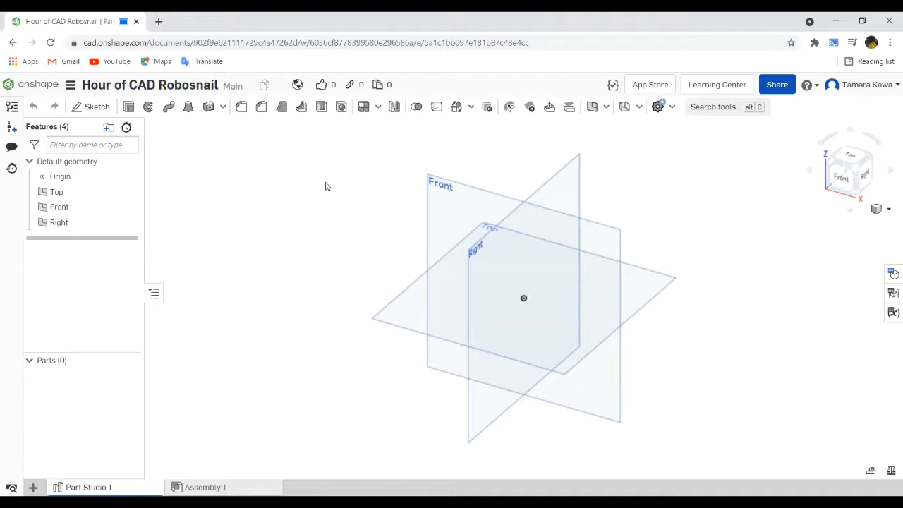
- Examine the origin and the three default planes from various distances and angles, including the front view
middle_click_drag(325, 183, 312, 159)
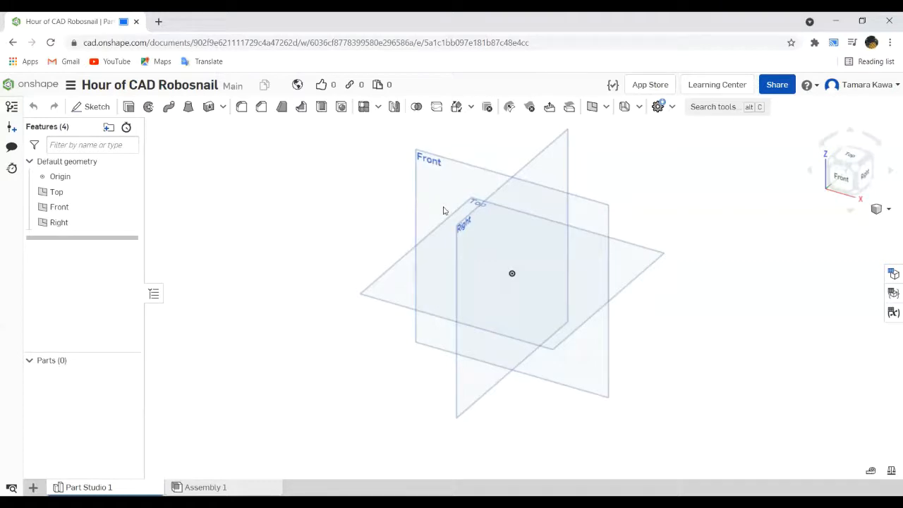
scroll(367, 217, "up", 5)
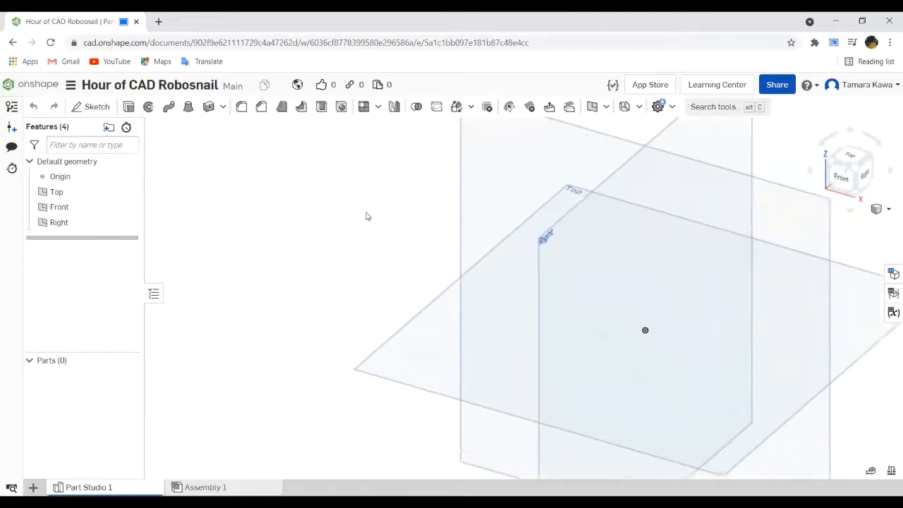
scroll(367, 216, "down", 6)
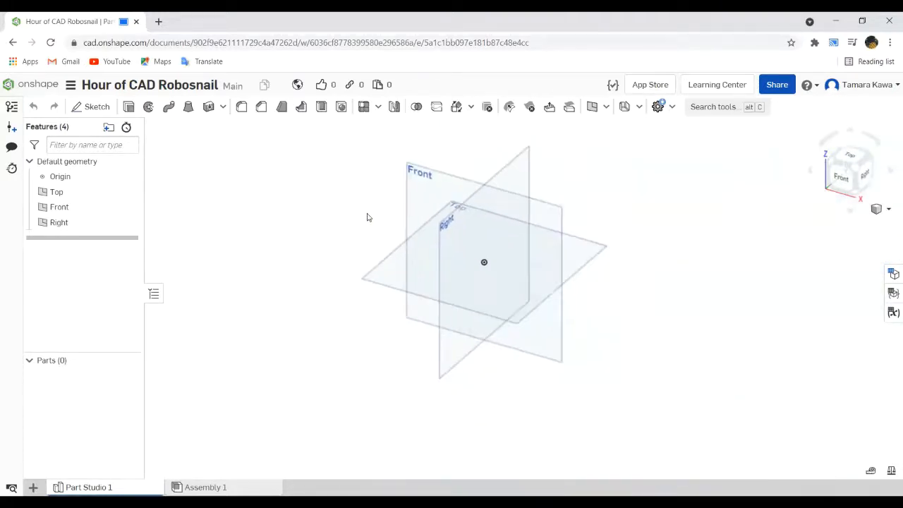
scroll(367, 215, "up", 2)
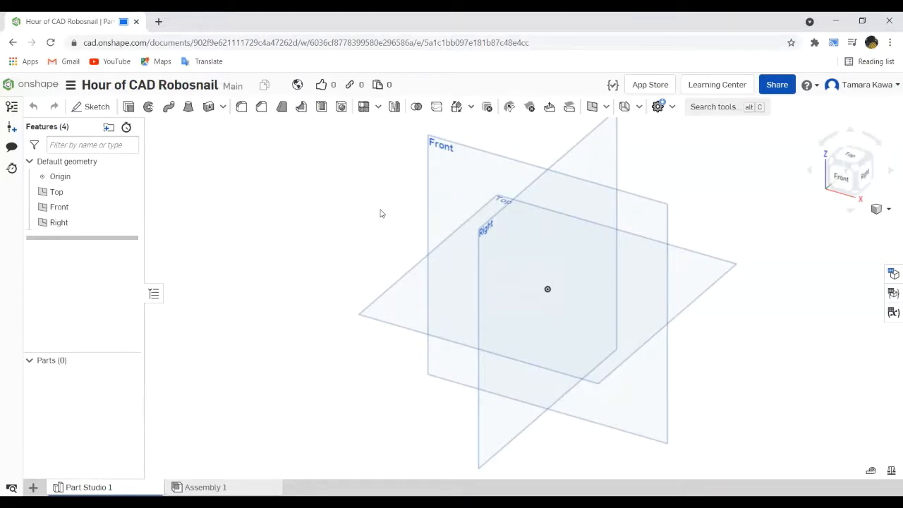
left_click(494, 291)
scroll(187, 201, "up", 5)
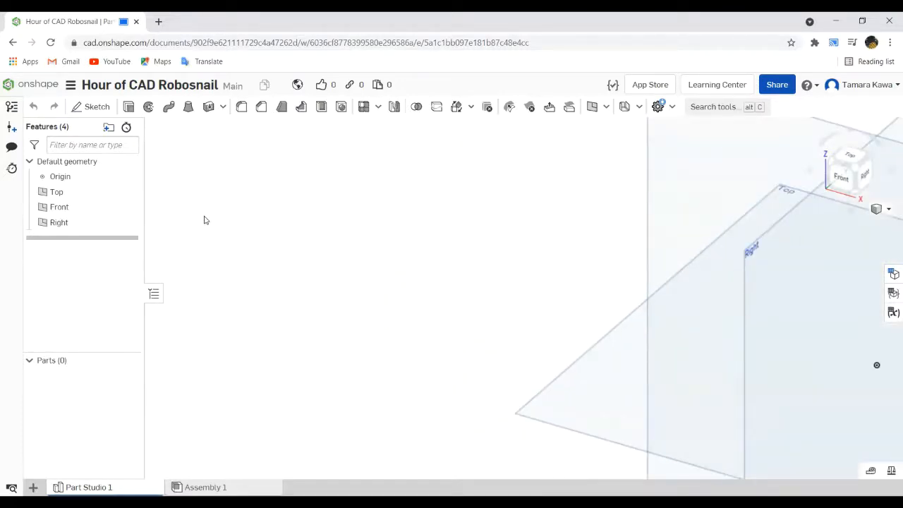
key("f")
scroll(204, 220, "down", 2)
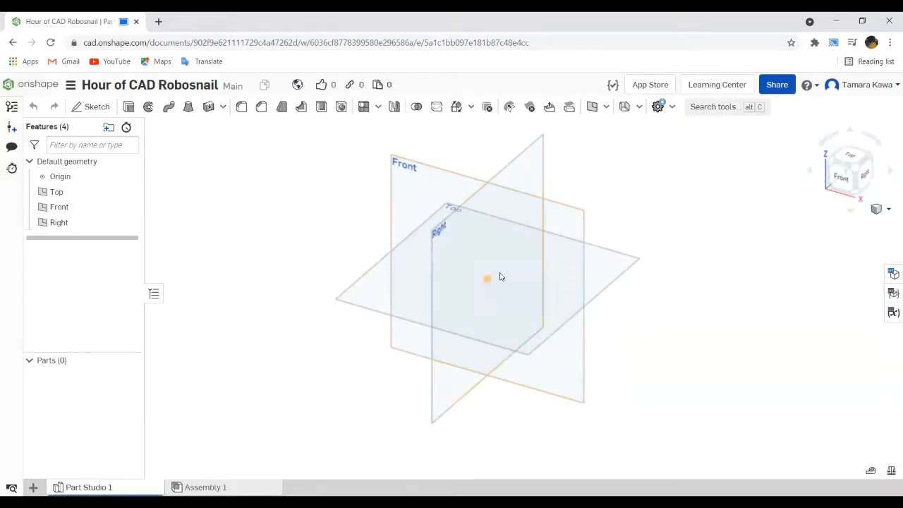
scroll(497, 279, "up", 2)
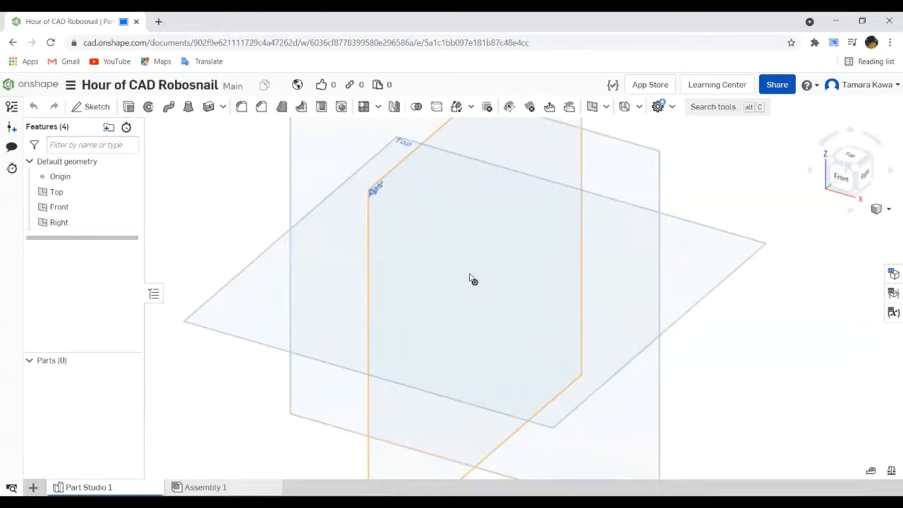
scroll(466, 268, "down", 3)
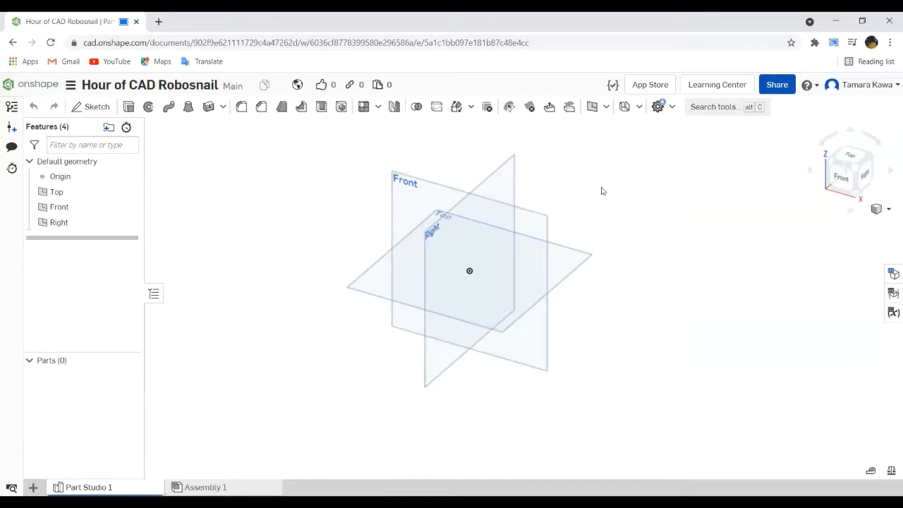
right_click_drag(611, 195, 611, 253)
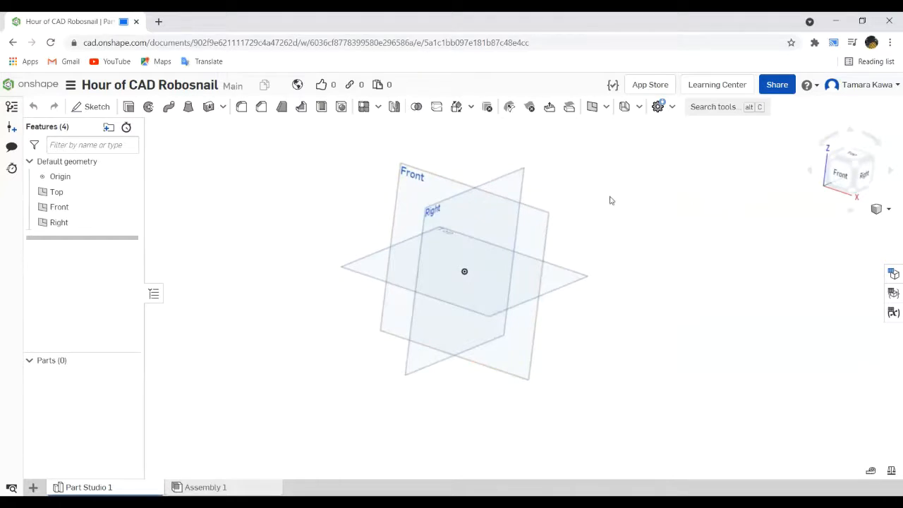
left_click(841, 175)
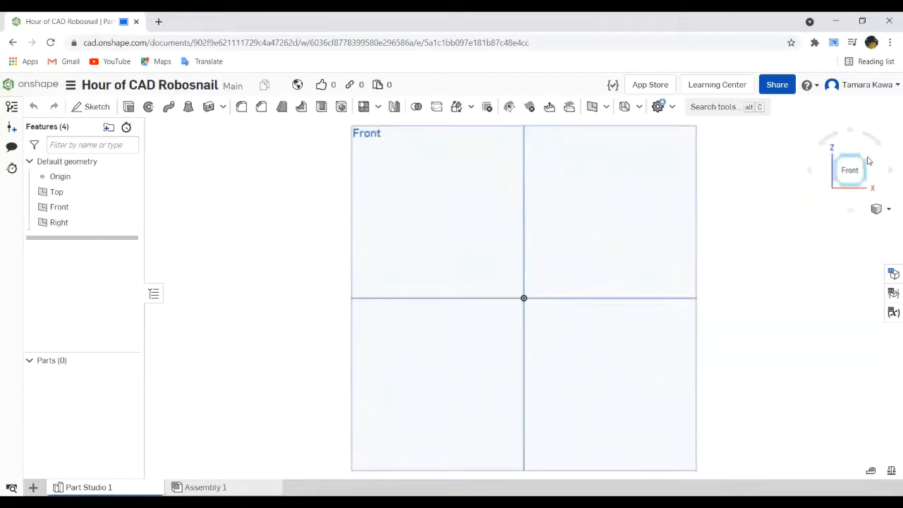
left_click(868, 161)
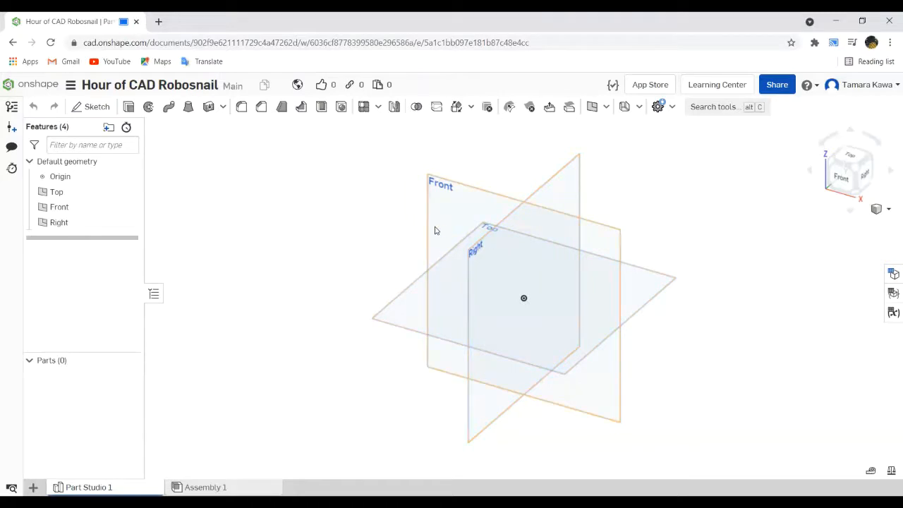
- Start a new sketch on the Front plane and view it head-on
left_click(80, 112)
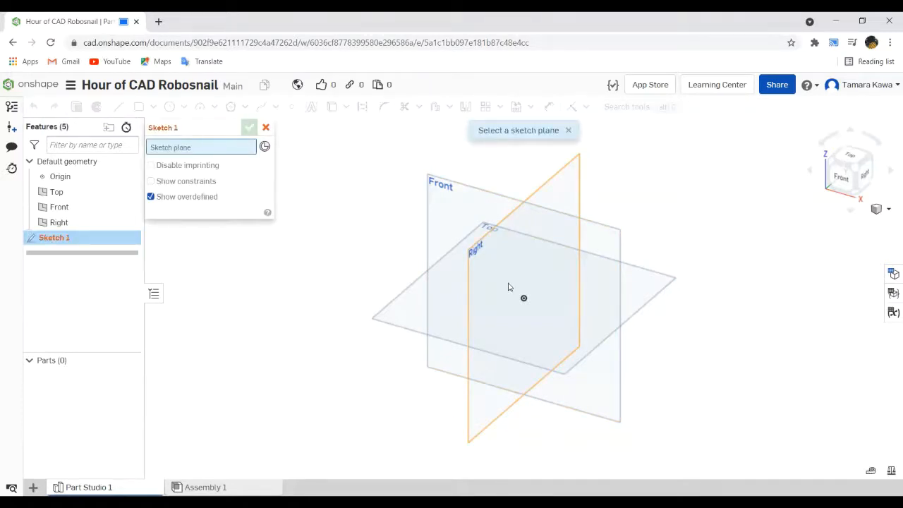
left_click(448, 206)
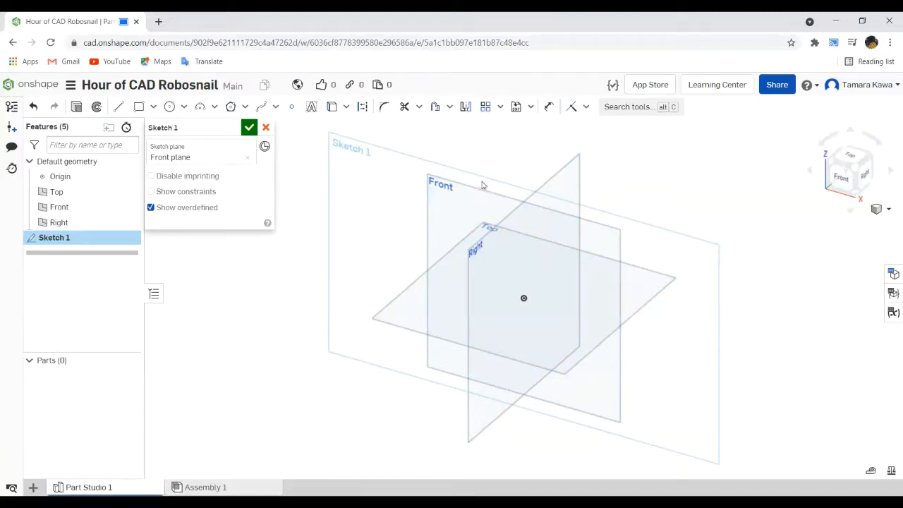
left_click(840, 185)
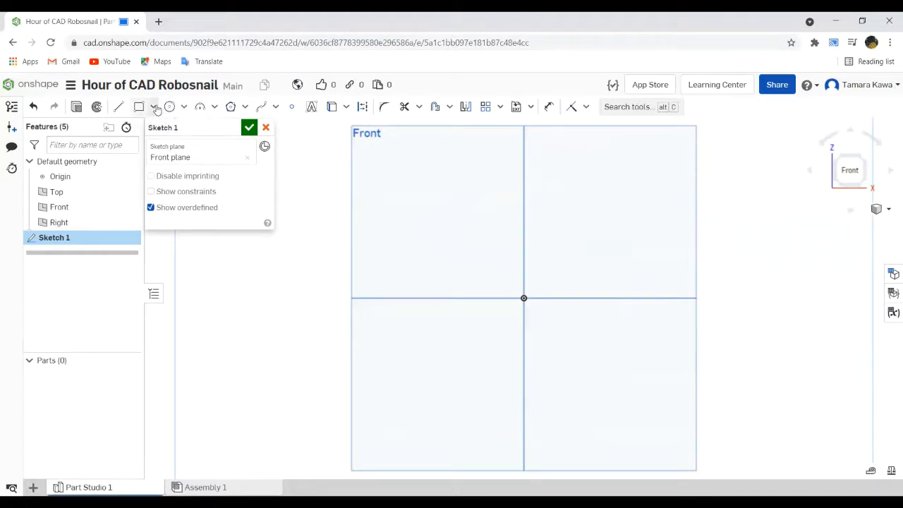
- Sketch a center point rectangle centred on the origin, about 3.28 wide and 5.23 high
left_click(119, 107)
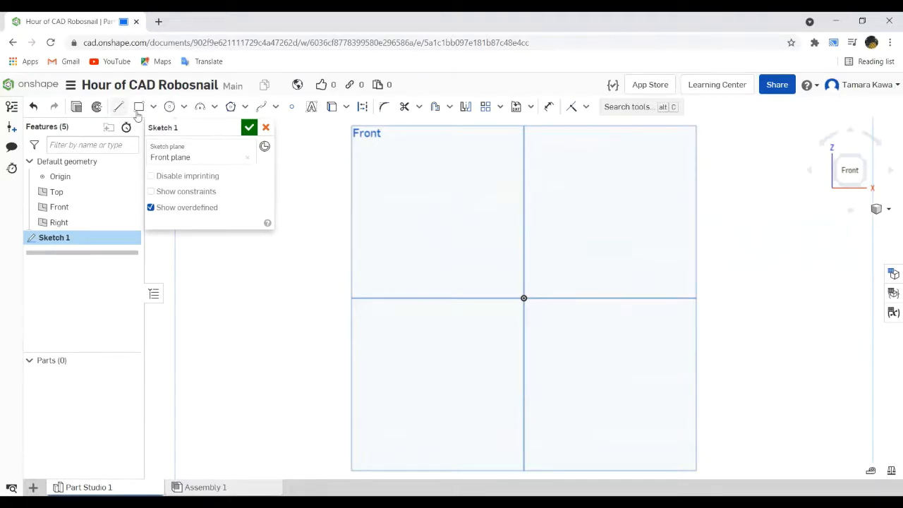
left_click(141, 107)
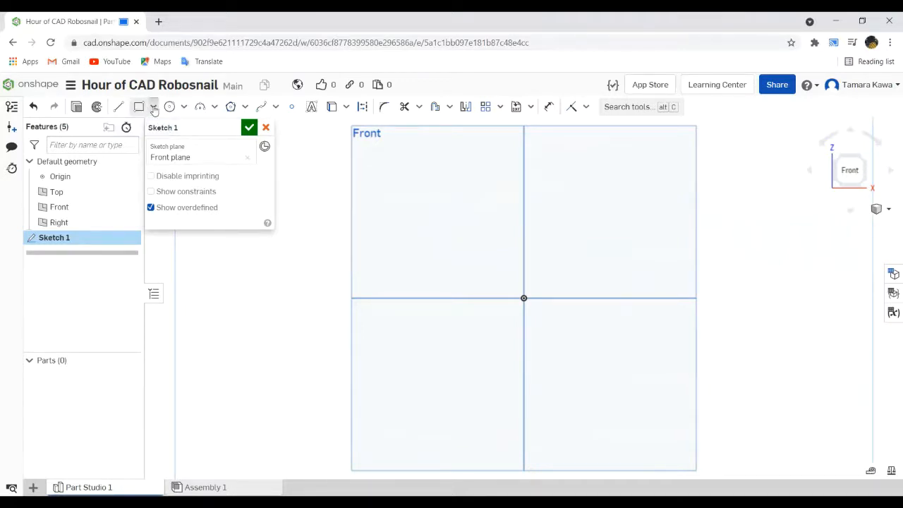
left_click(153, 107)
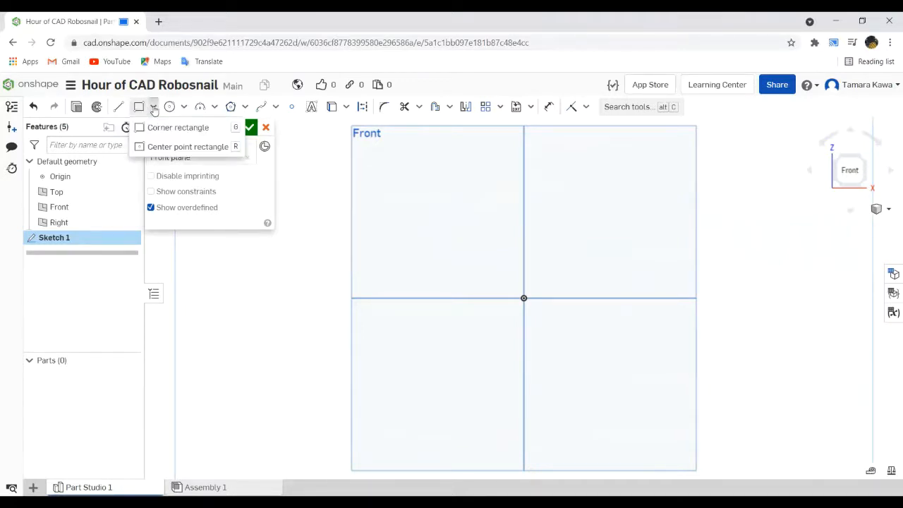
left_click(162, 149)
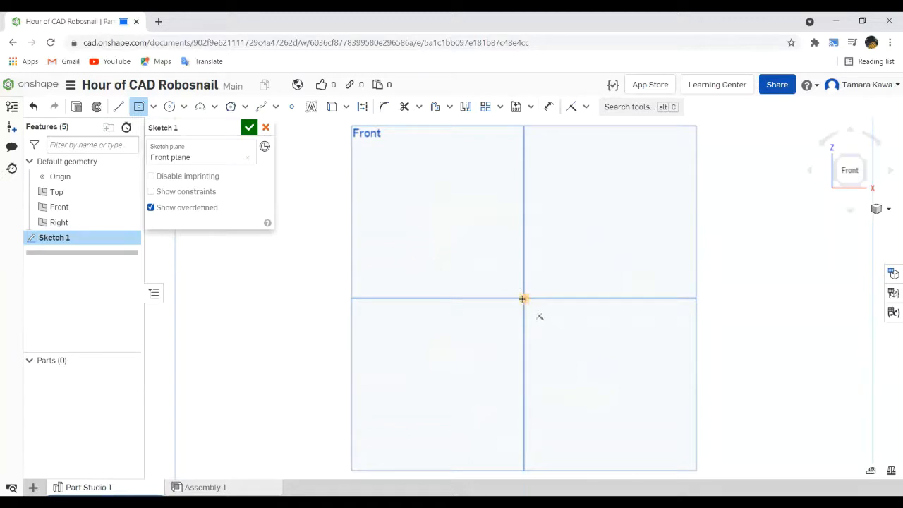
left_click(522, 296)
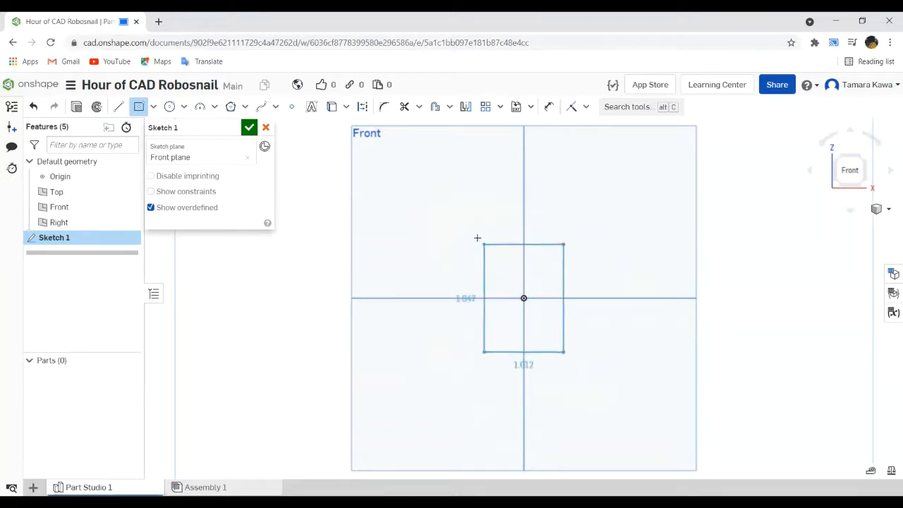
left_click(429, 147)
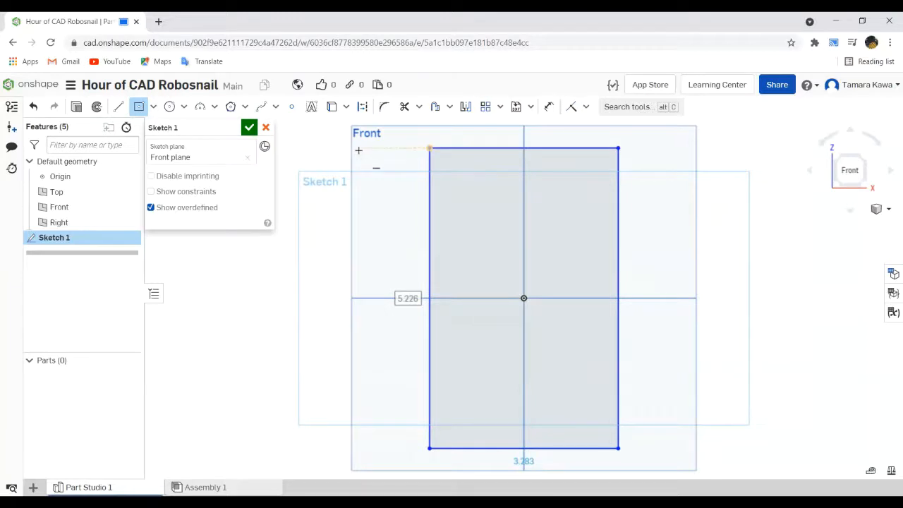
key("Escape")
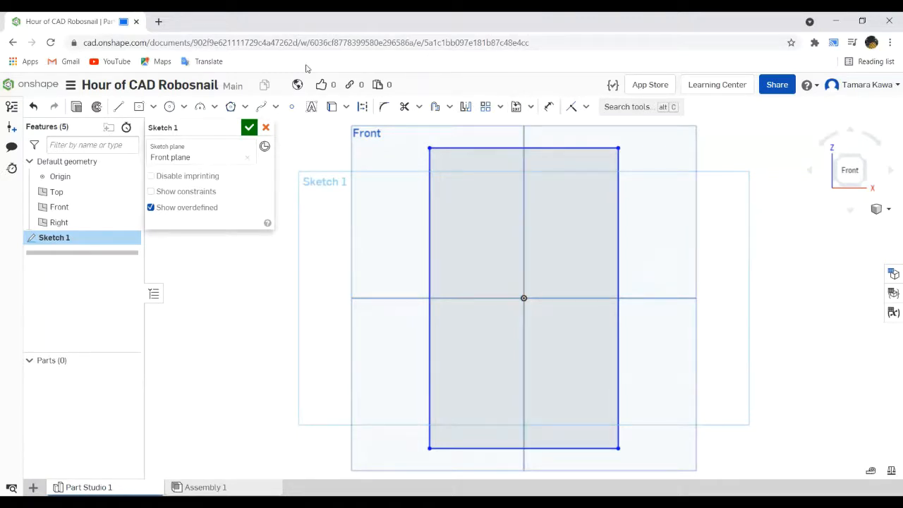
- Make the rectangle narrower and slightly taller by moving its upper-left corner
left_click(154, 107)
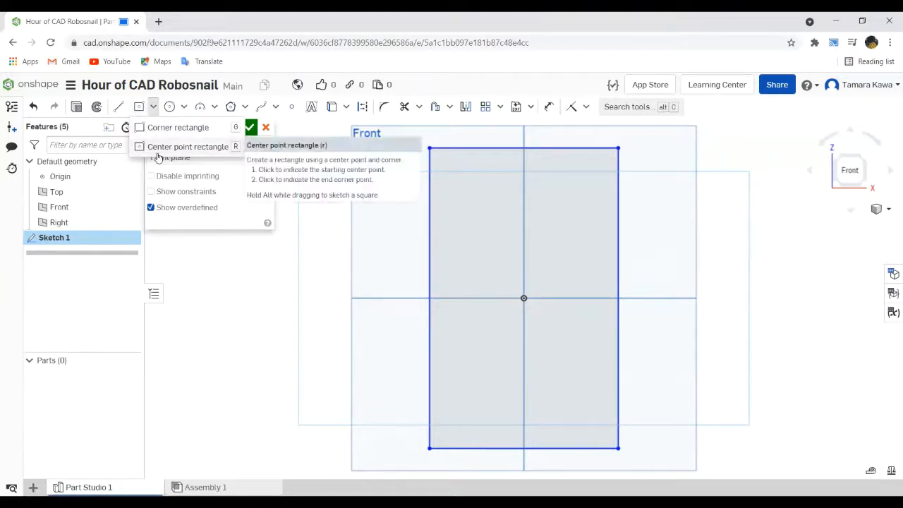
left_click(237, 251)
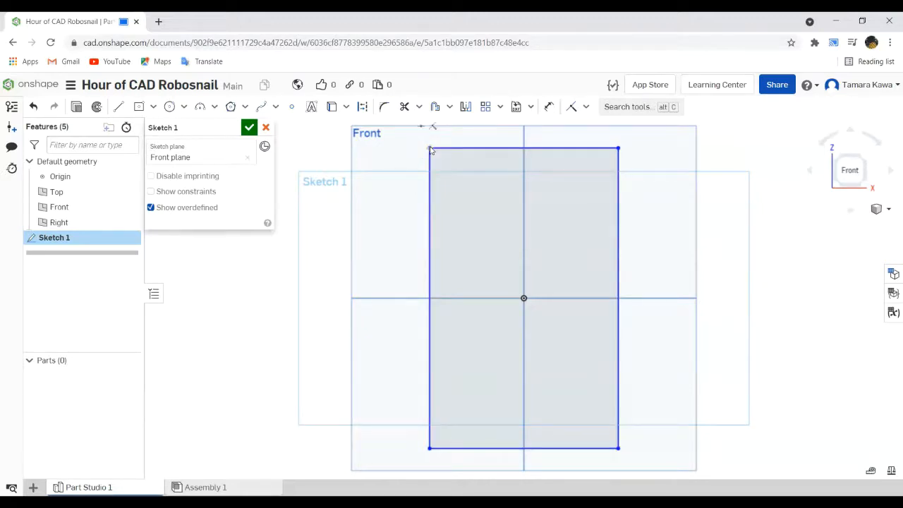
mouse_move(430, 151)
left_mouse_down()
mouse_move(434, 158)
mouse_move(421, 148)
mouse_move(460, 148)
mouse_move(426, 141)
mouse_move(430, 151)
mouse_move(463, 154)
mouse_move(448, 152)
mouse_move(475, 266)
mouse_move(438, 213)
mouse_move(348, 134)
mouse_move(411, 151)
mouse_move(457, 144)
left_mouse_up()
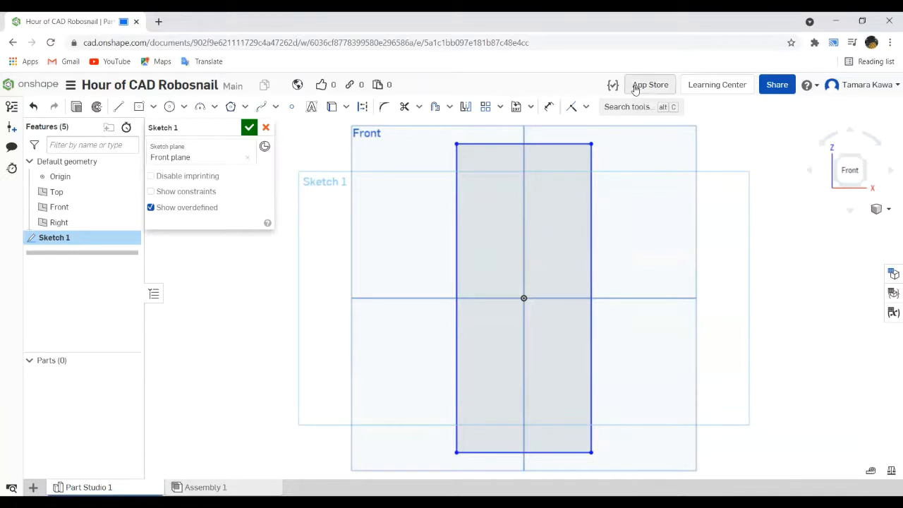
- Dimension the rectangle's top edge and set its width to 3 in
left_click(548, 110)
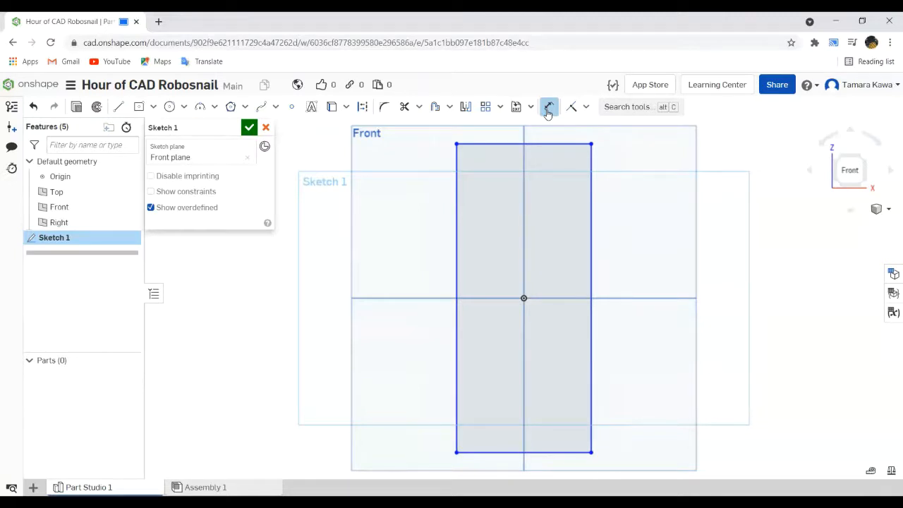
left_click(547, 110)
scroll(509, 143, "down", 3)
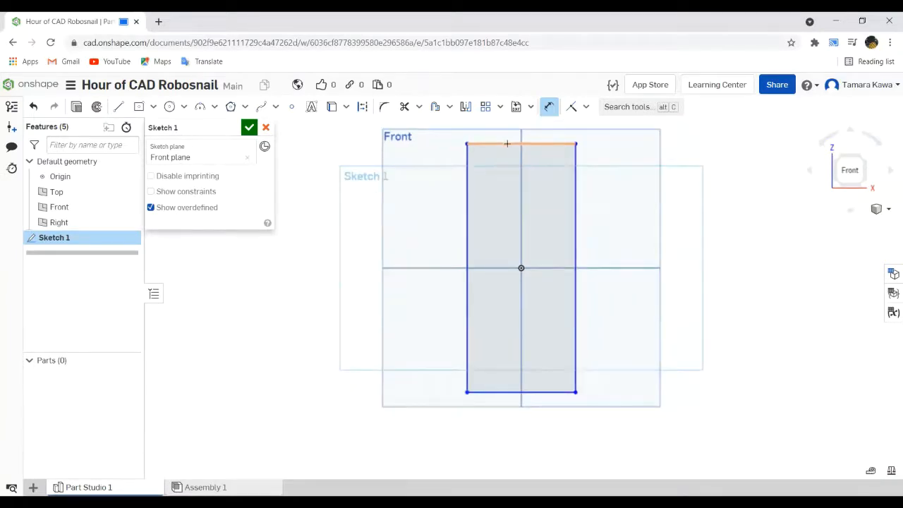
left_click(507, 143)
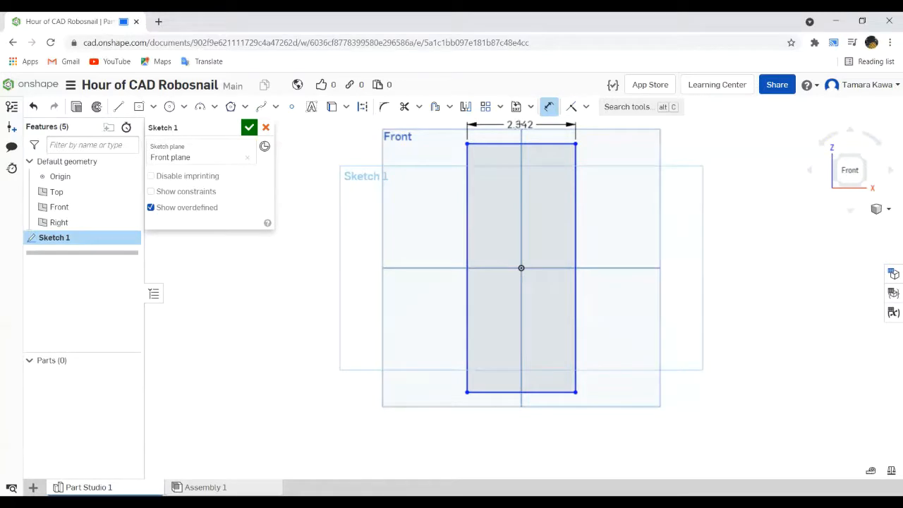
left_click(521, 125)
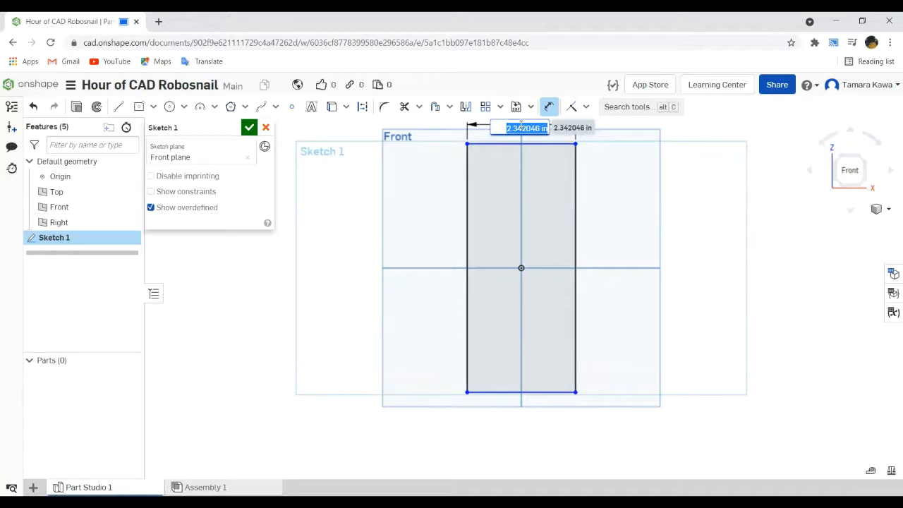
type("3 in")
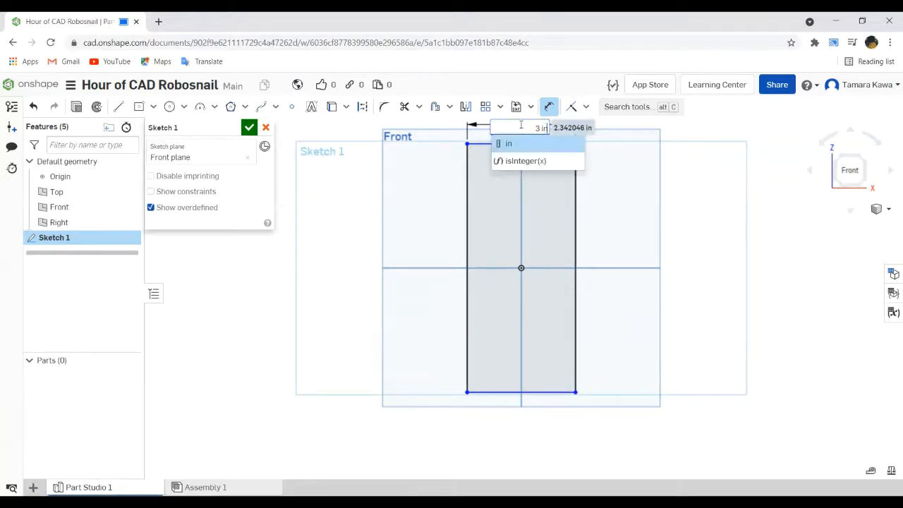
key("Return")
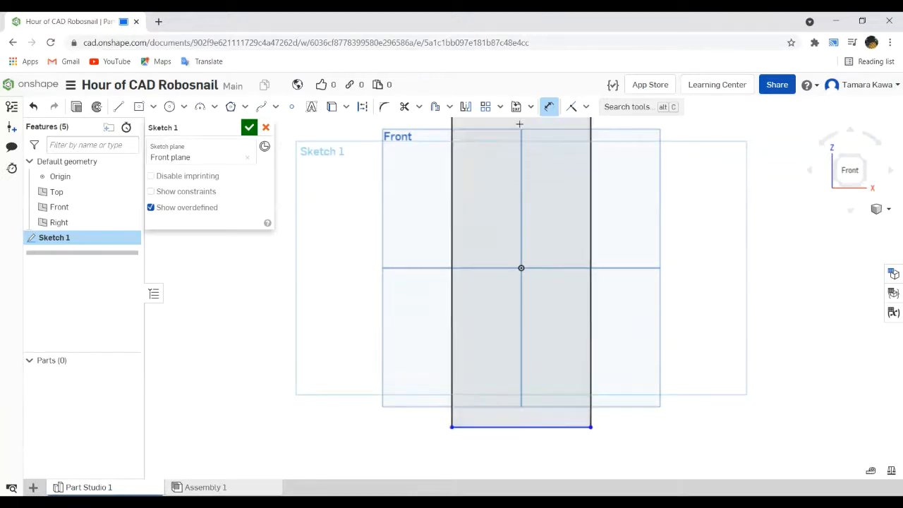
- Dimension the rectangle's right edge and set its height to 5 in
scroll(538, 183, "up", 3)
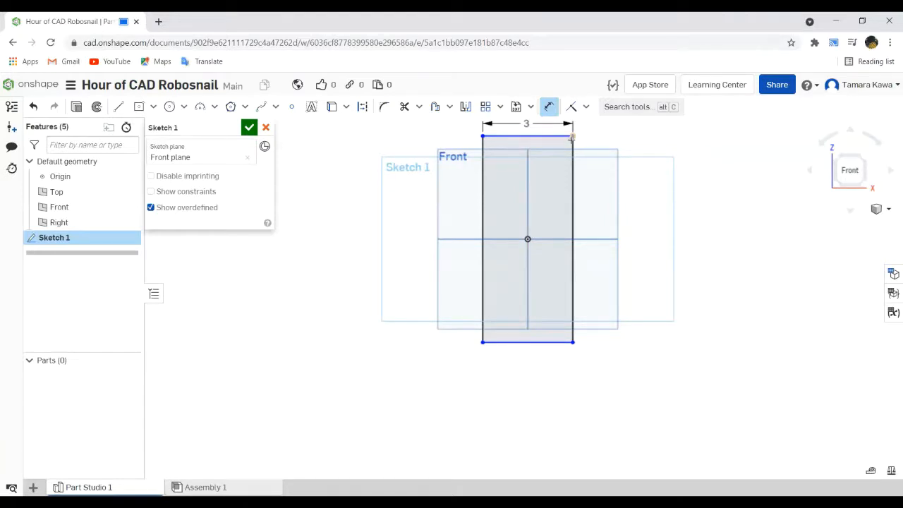
left_click(573, 333)
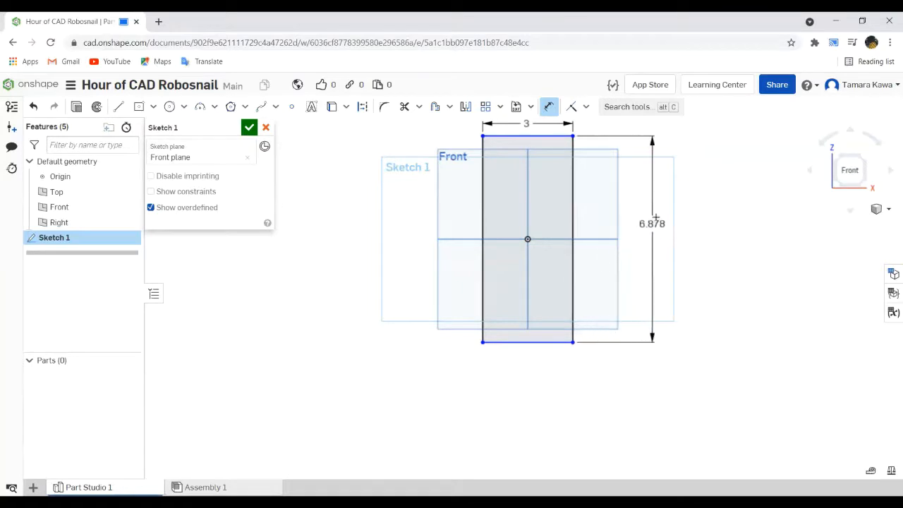
left_click(656, 218)
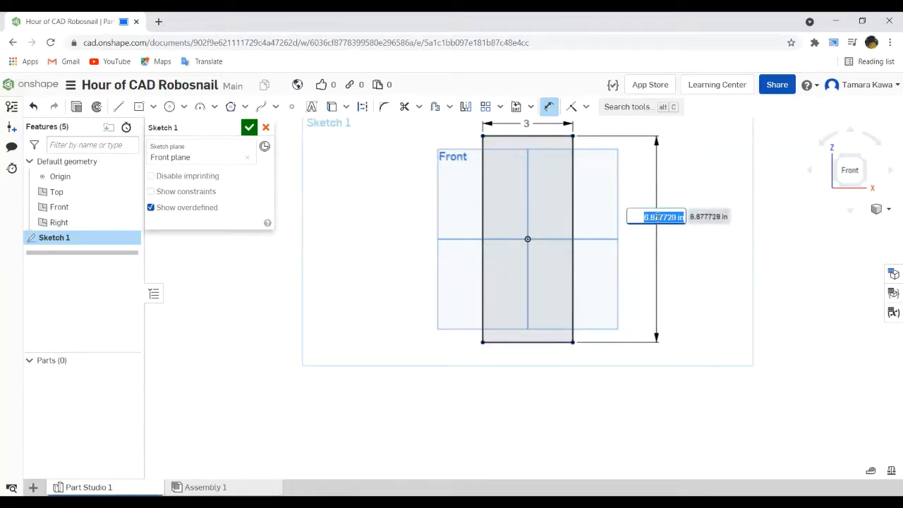
type("5")
key("Return")
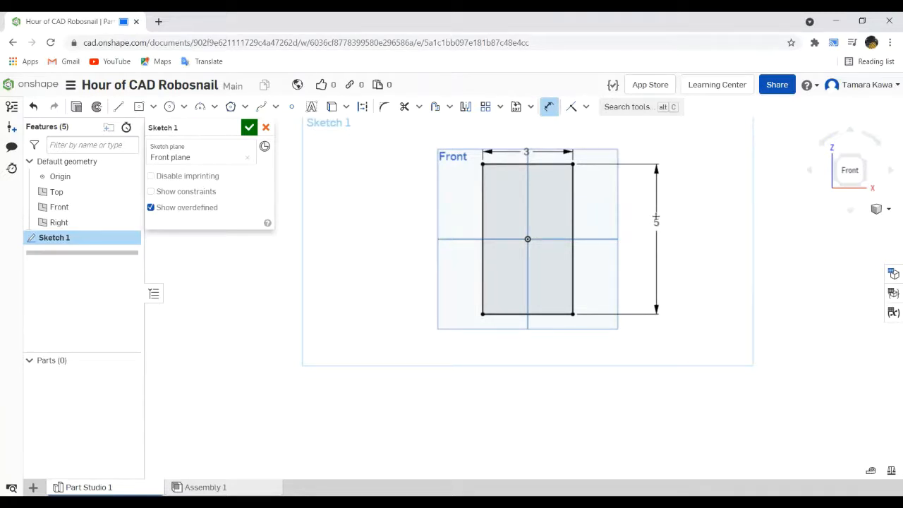
key("Escape")
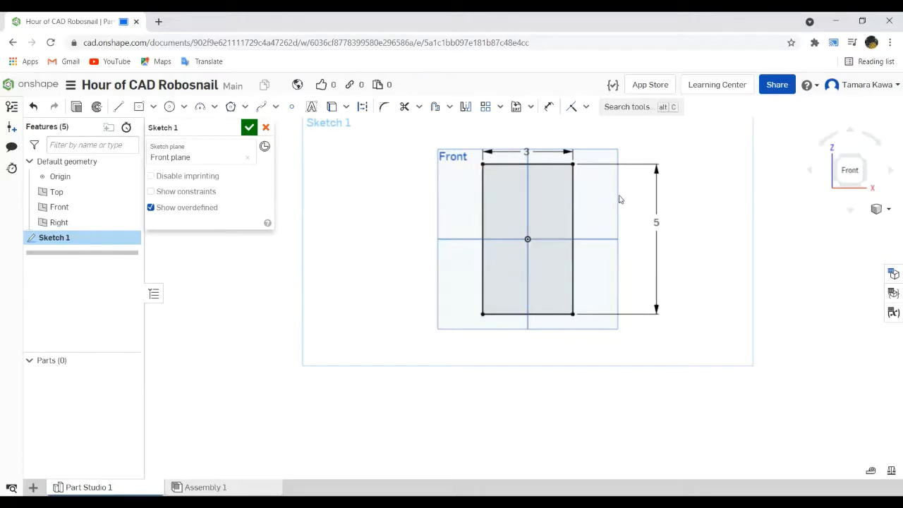
- Try to add a second, conflicting height dimension of 4 in on the rectangle's left edge, and delete it
middle_click_drag(620, 199, 642, 240)
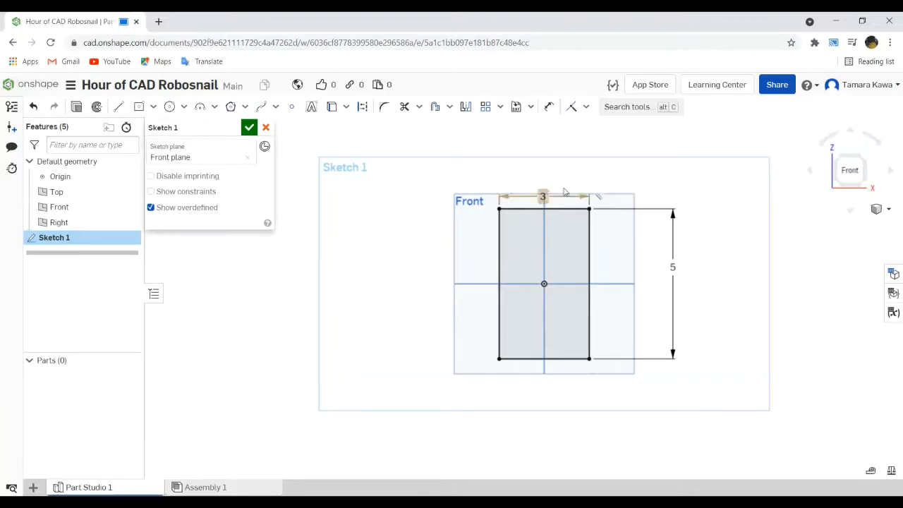
left_click(549, 110)
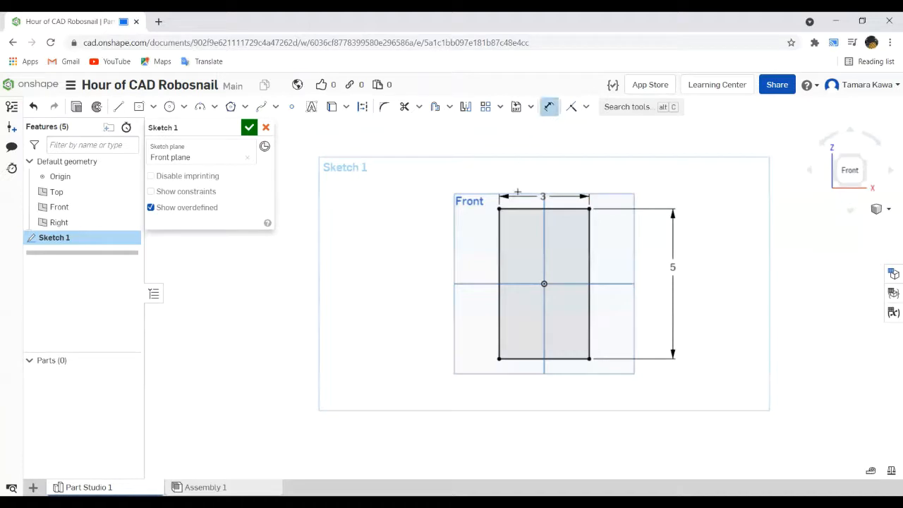
left_click(500, 237)
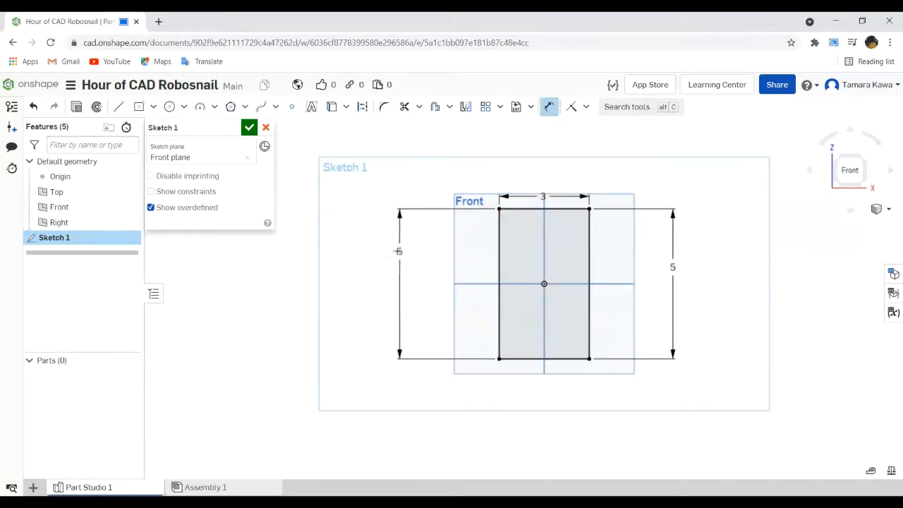
left_click(395, 252)
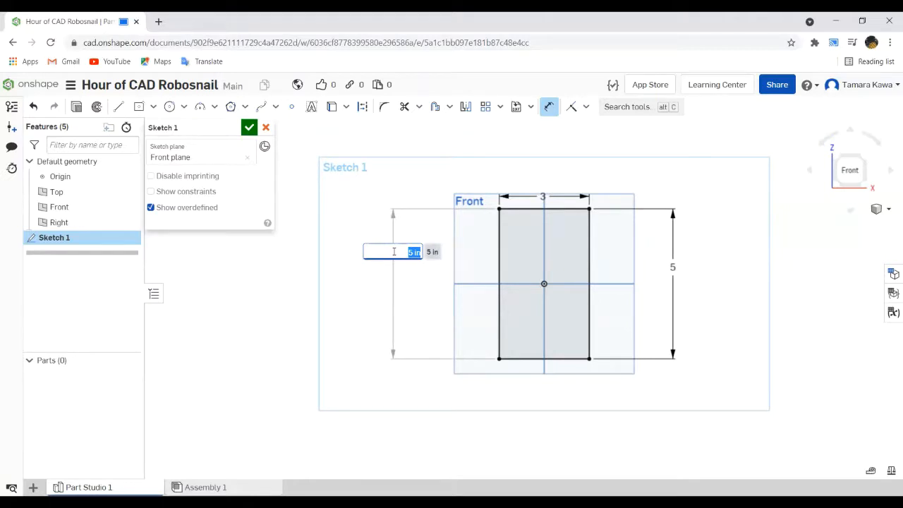
type("4 i")
key("Return")
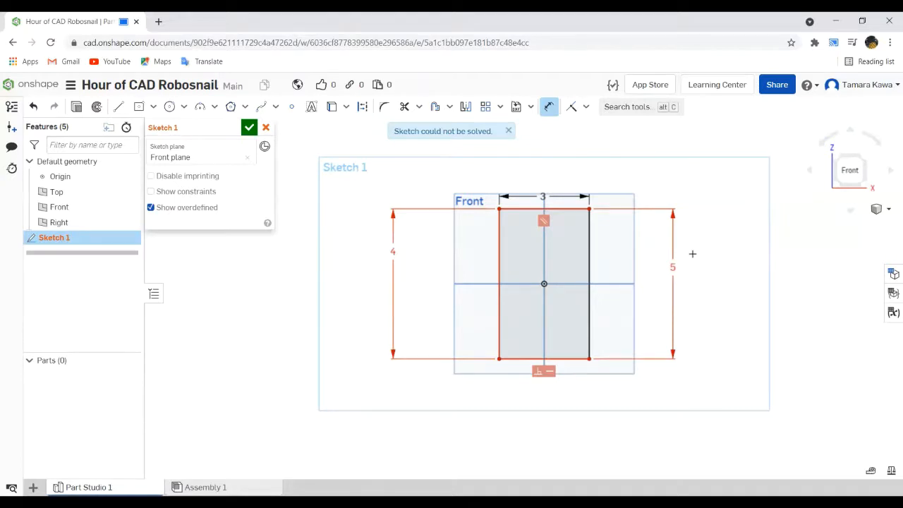
left_click(392, 233)
key("Delete")
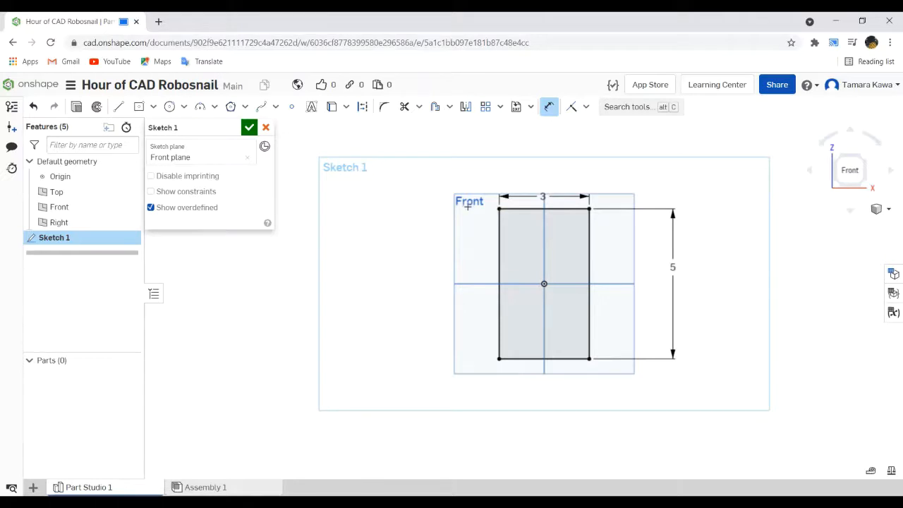
- Finish the sketch and extrude its rectangle as a new solid with a depth of 8 in
left_click(250, 128)
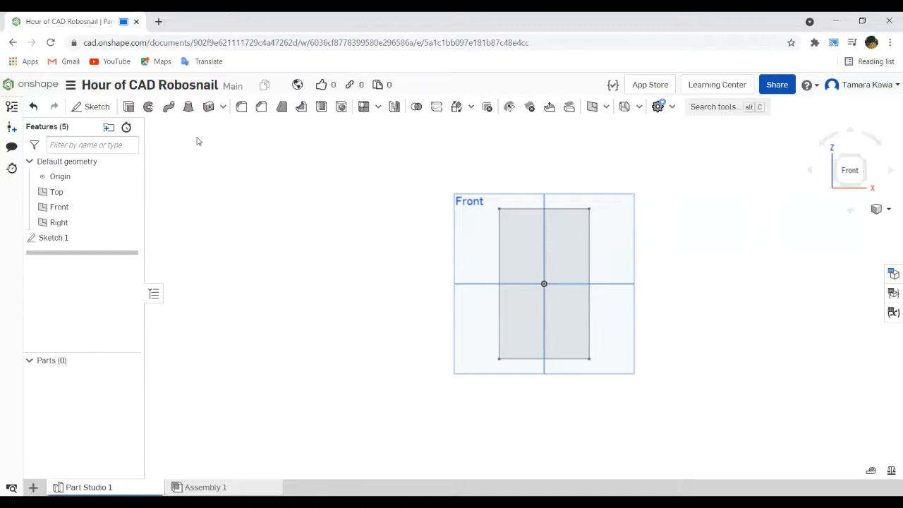
left_click(129, 107)
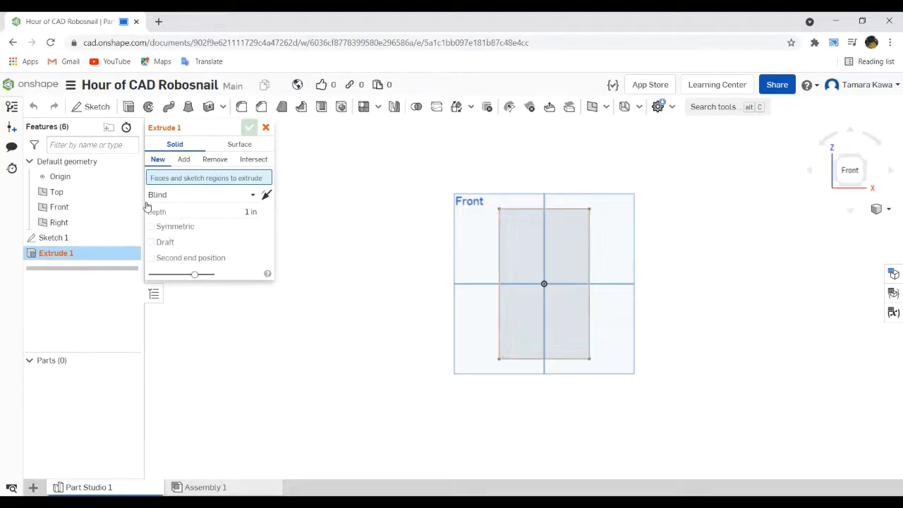
left_click(57, 240)
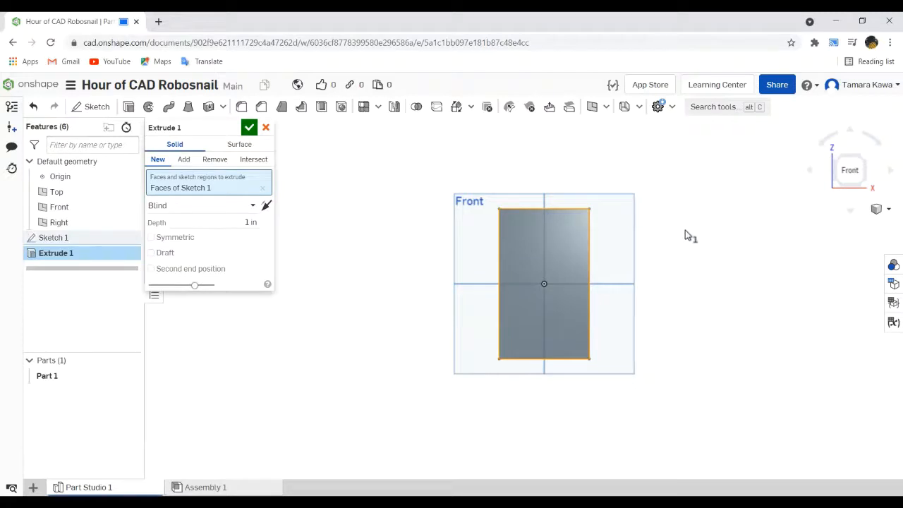
right_click_drag(685, 230, 634, 253)
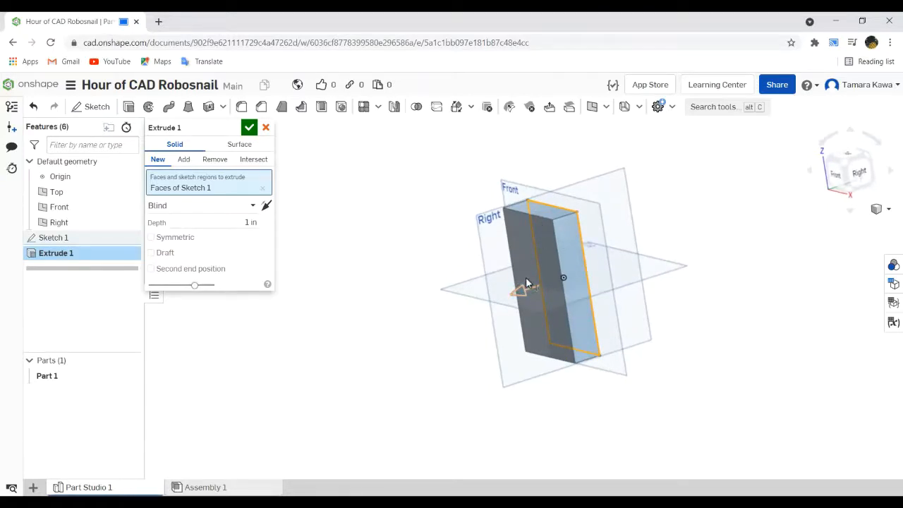
left_click(244, 222)
type("3")
key("Return")
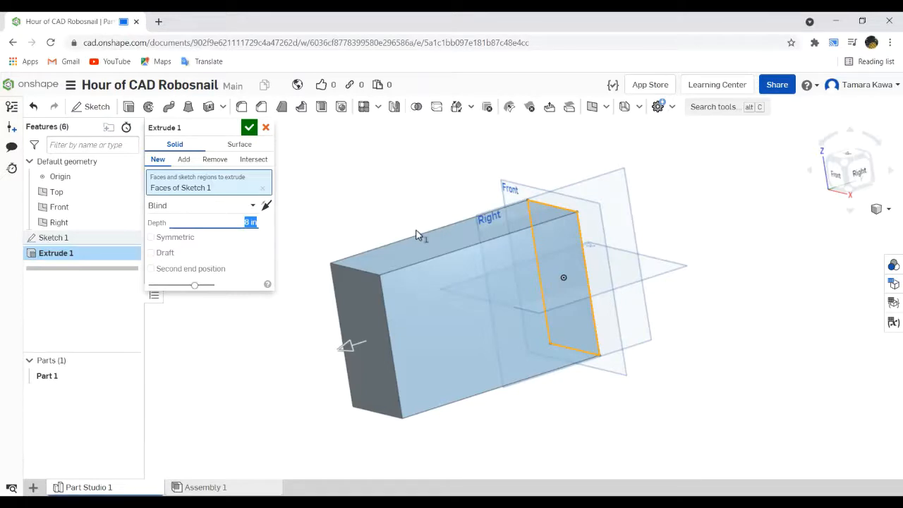
- Keep the Blind end type, make the extrusion symmetric about the sketch plane and accept it
left_click(252, 208)
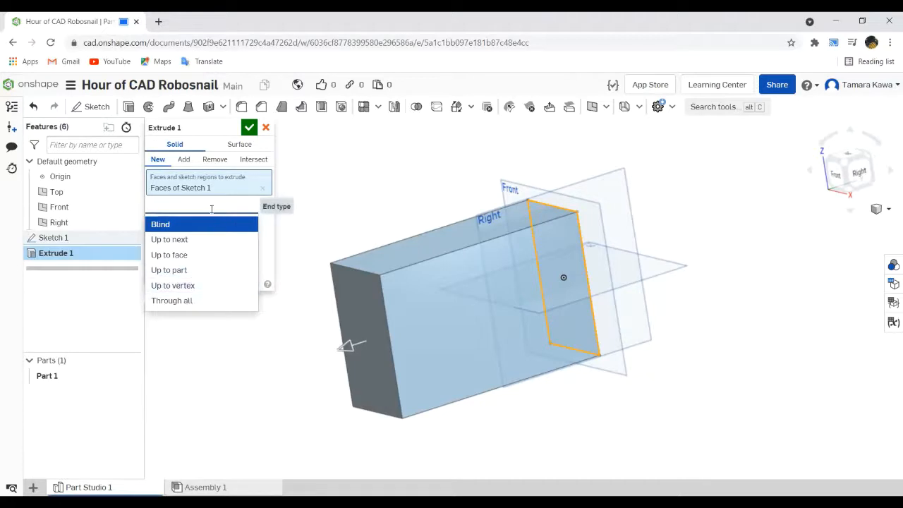
left_click(273, 232)
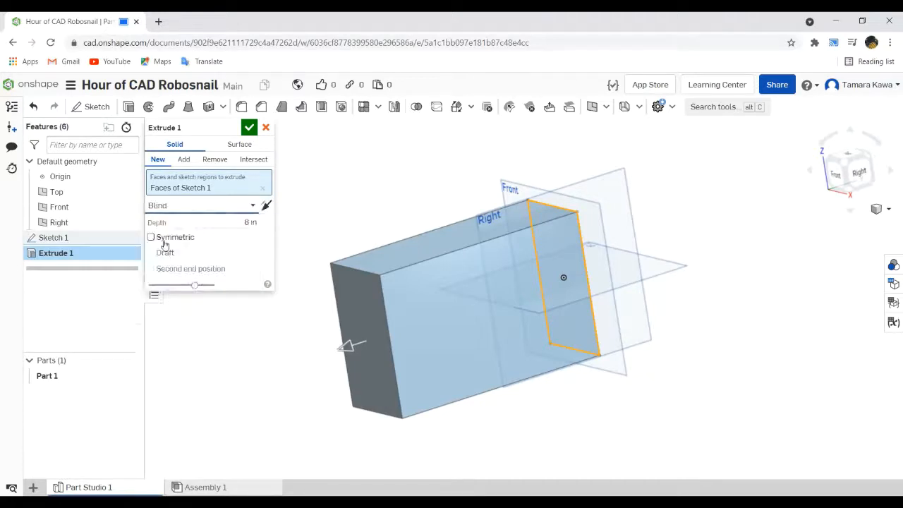
left_click(155, 240)
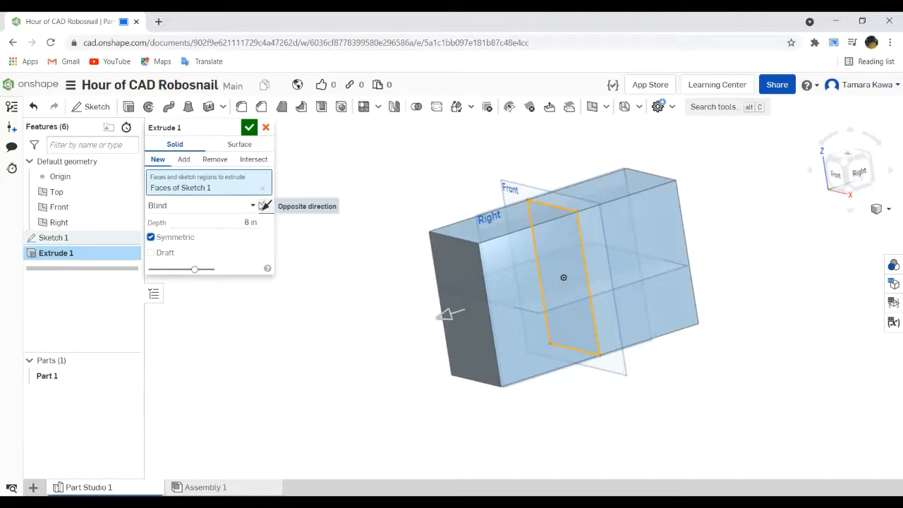
left_click(249, 128)
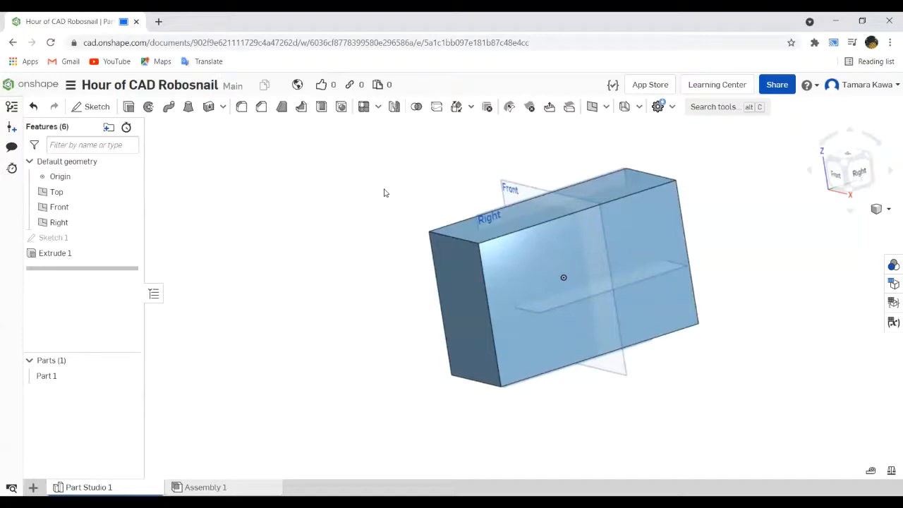
- Open the Onshape documents page in a new browser tab and switch to it
right_click(29, 91)
left_click(42, 95)
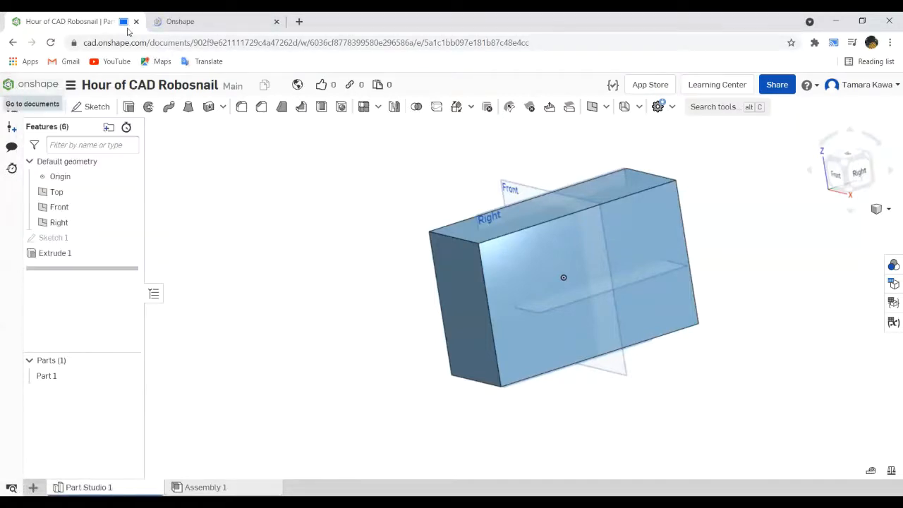
right_click(214, 21)
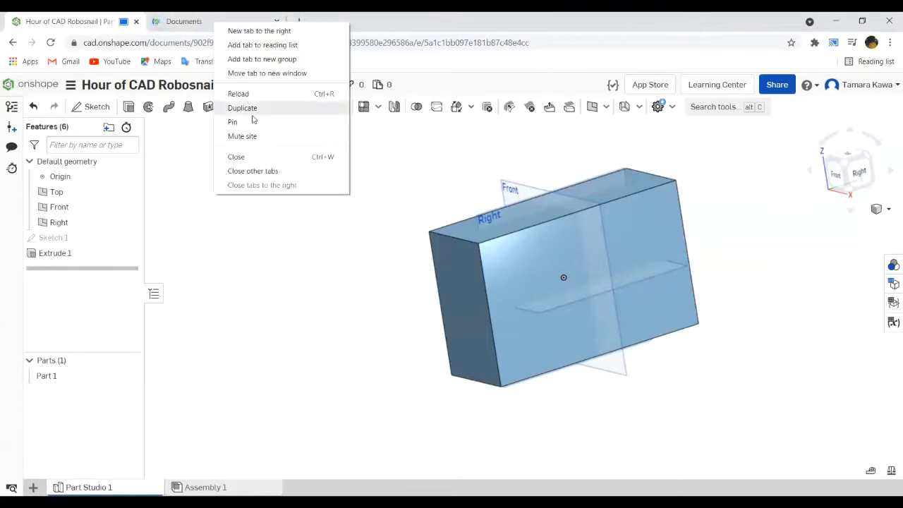
left_click(199, 29)
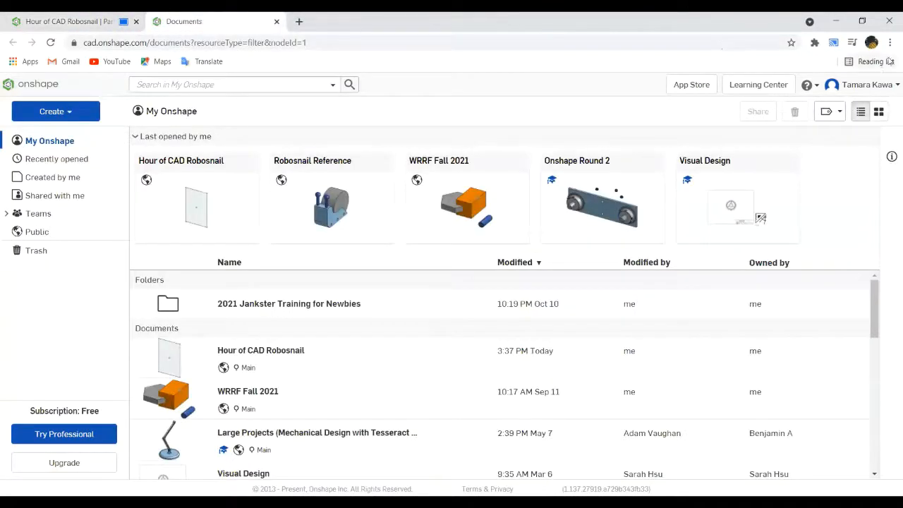
- Look through the browser's cast devices to check the Project Room screen, and close the list
left_click(890, 45)
left_click(803, 187)
left_click(838, 48)
left_click(890, 43)
left_click(829, 185)
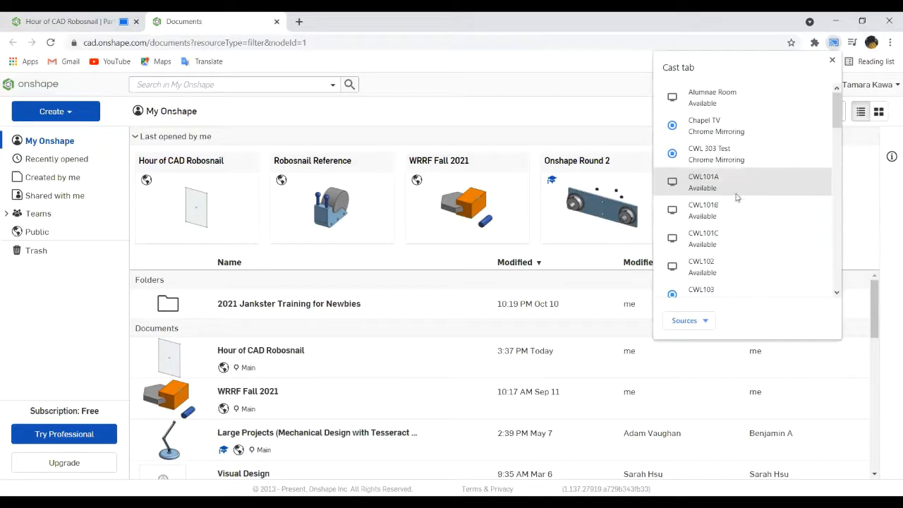
scroll(729, 187, "down", 4)
scroll(727, 182, "down", 5)
scroll(724, 177, "up", 1)
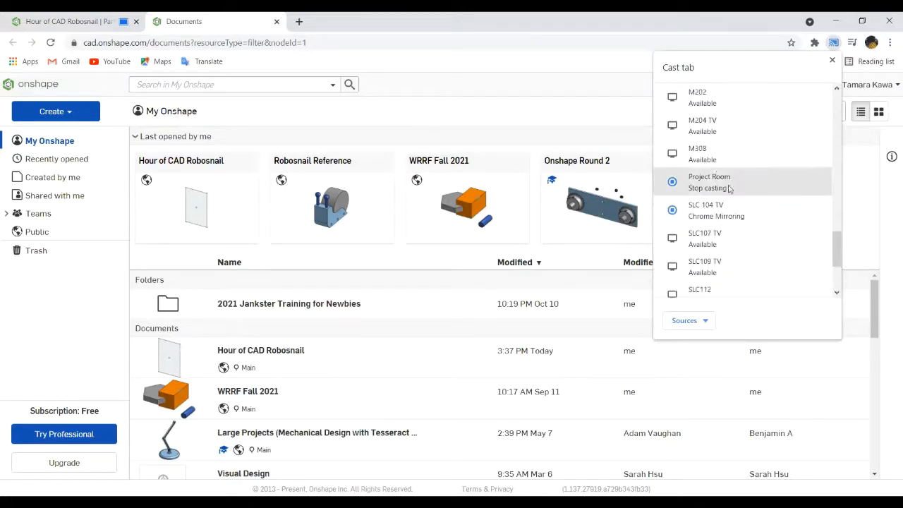
left_click(862, 164)
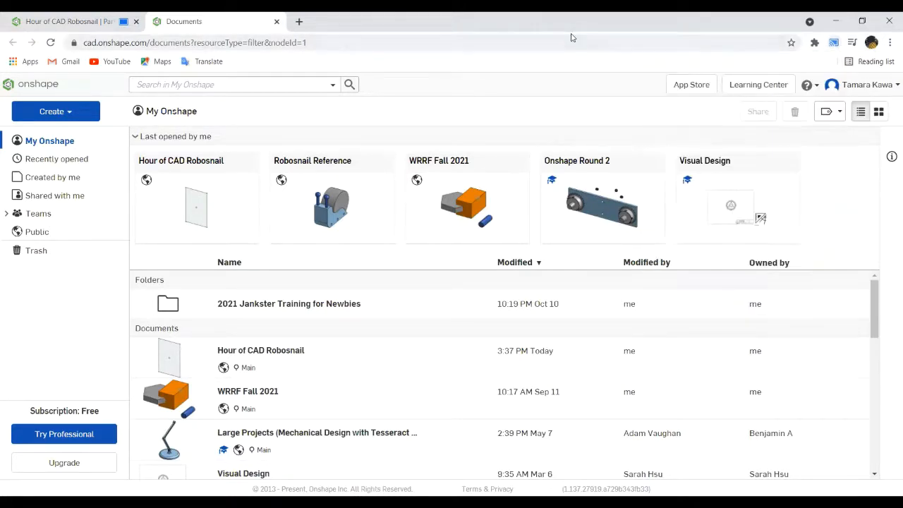
- Switch to the original browser tab, view the Robosnail Reference document and return to the documents list
left_click(107, 16)
left_click(44, 83)
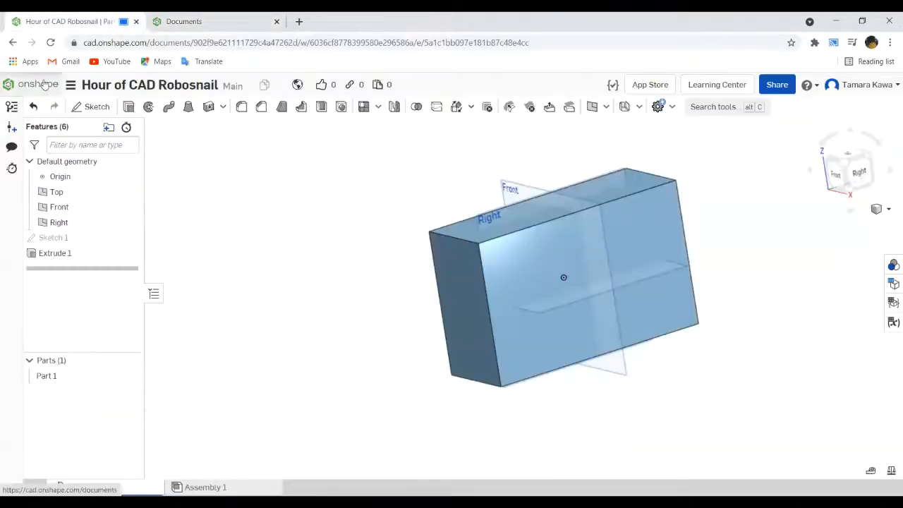
left_click(305, 183)
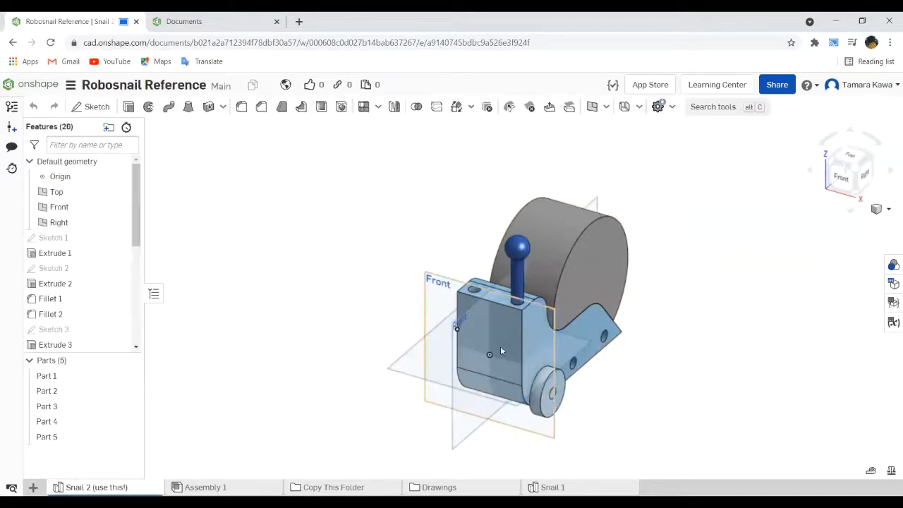
left_click(13, 43)
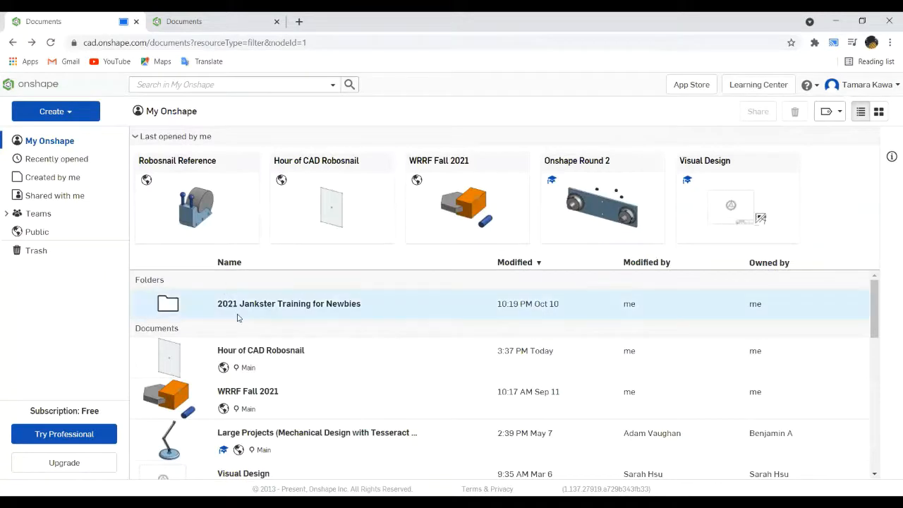
- Open the Hour of CAD Robosnail document and close the spare Documents browser tab
left_click(255, 351)
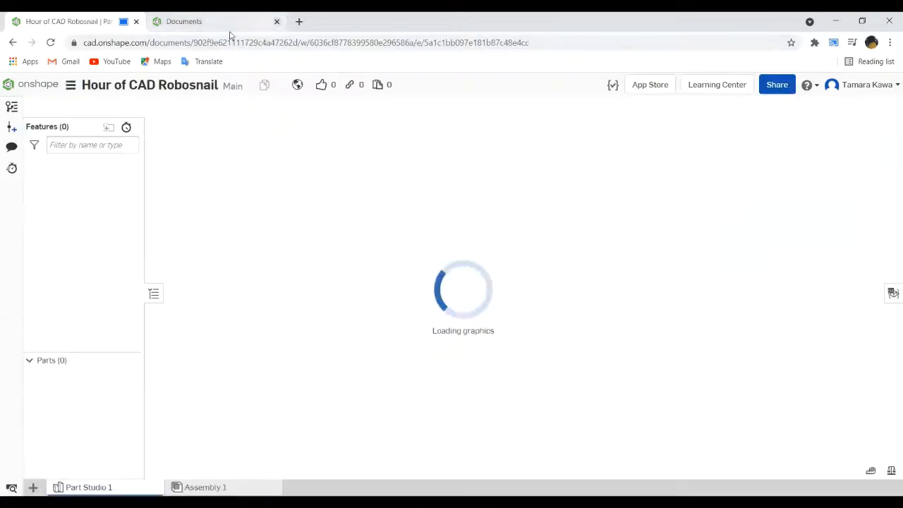
left_click(276, 21)
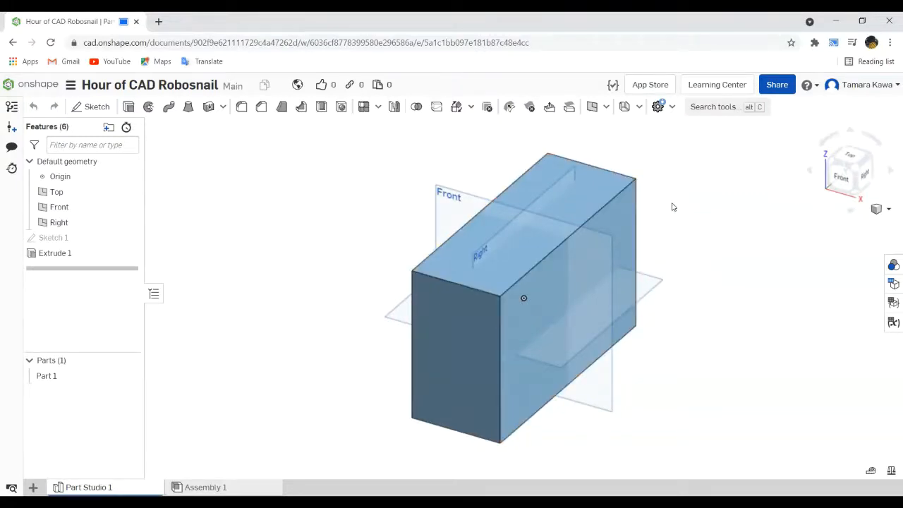
- Start a new sketch on the body's right side face and switch to the Right view
left_click(623, 215)
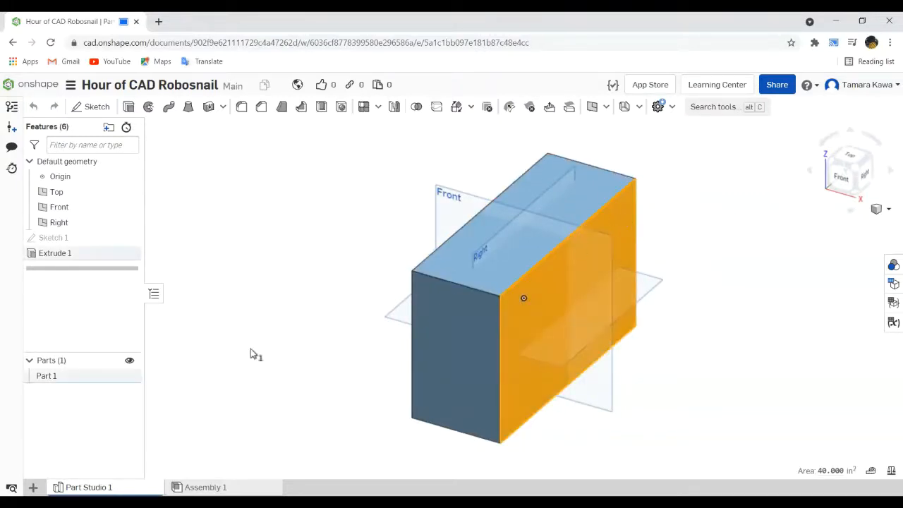
left_click(94, 107)
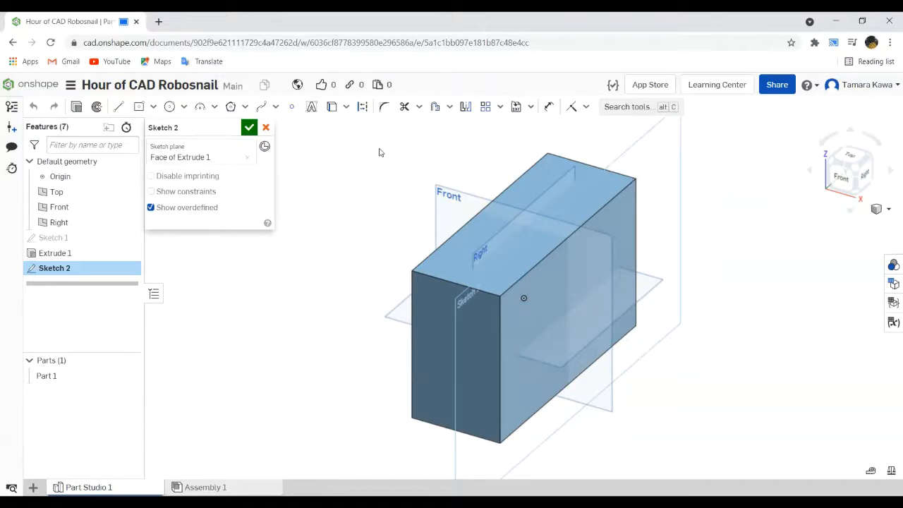
left_click(868, 177)
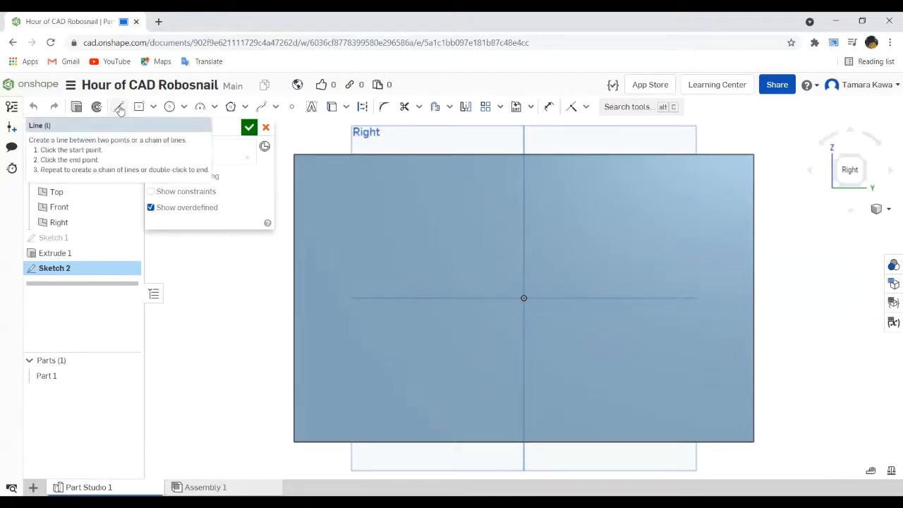
- Draw connected lines: about 1.97 in down from the upper edge, about 3.33 in horizontally, and about 4.06 in diagonally to the lower front corner
left_click(118, 111)
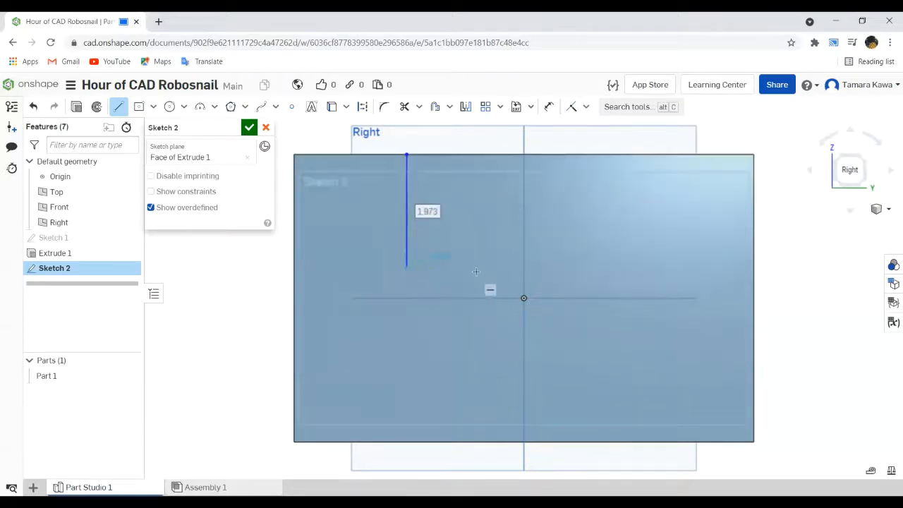
left_click(598, 267)
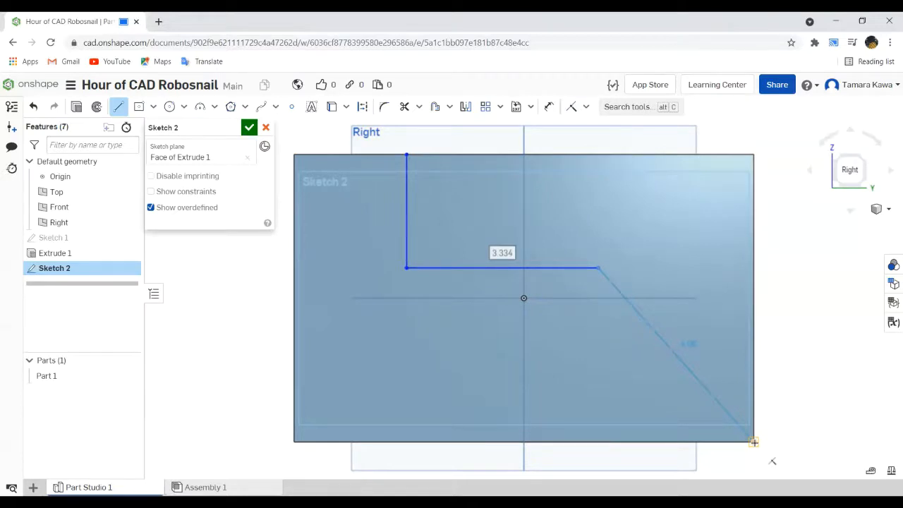
left_click(753, 440)
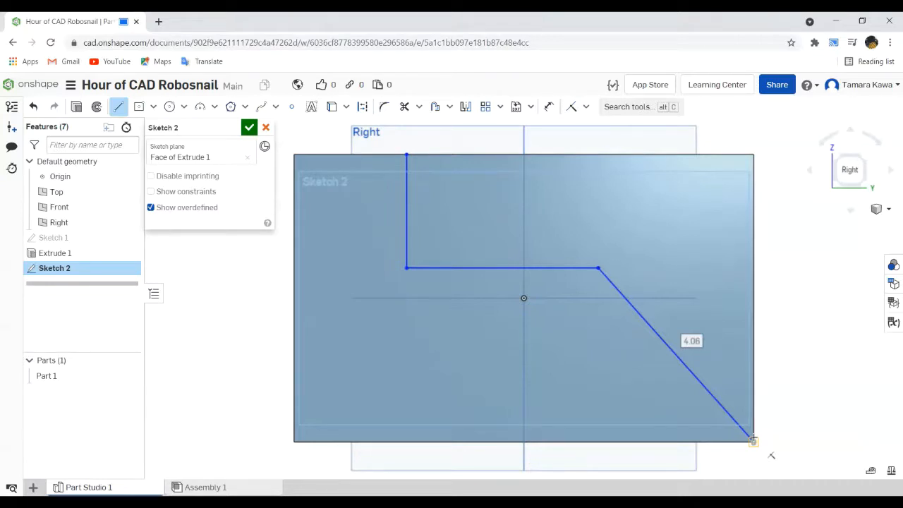
left_click(754, 441)
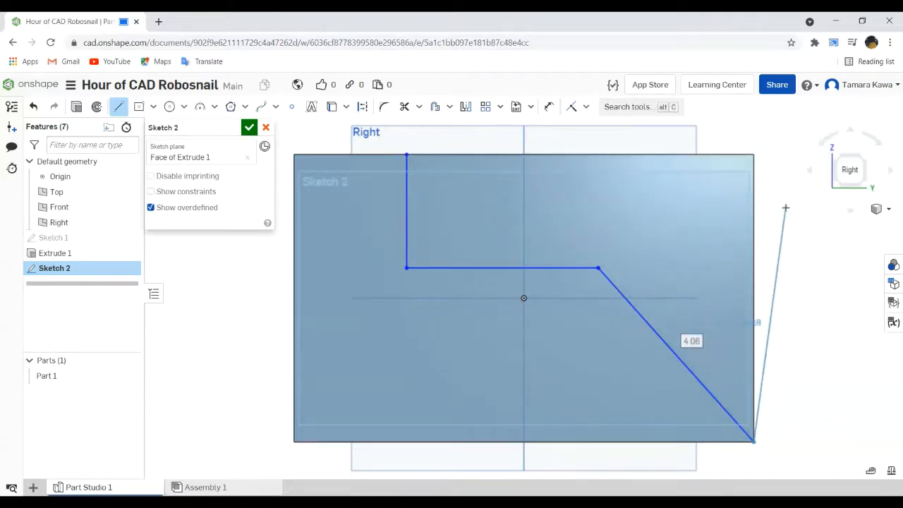
key("Escape")
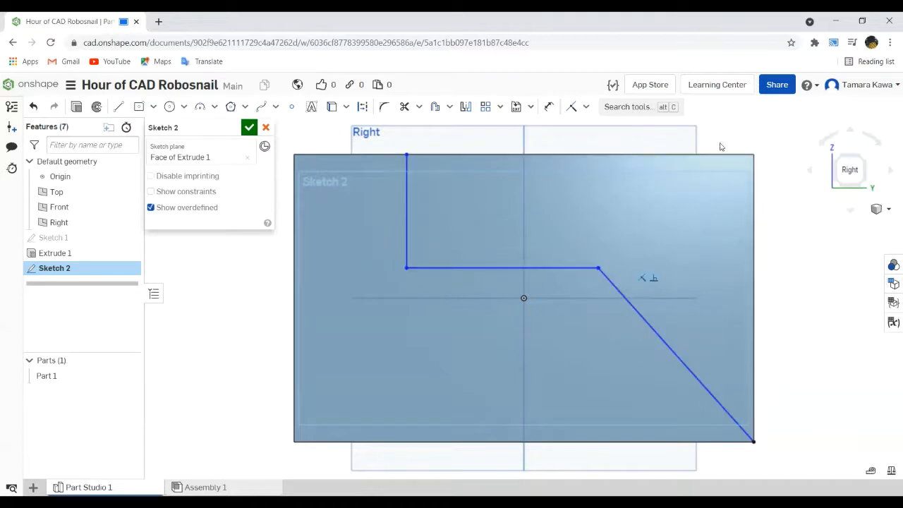
- Dimension the angle between the diagonal line and the body's lower edge at 45°
left_click(548, 107)
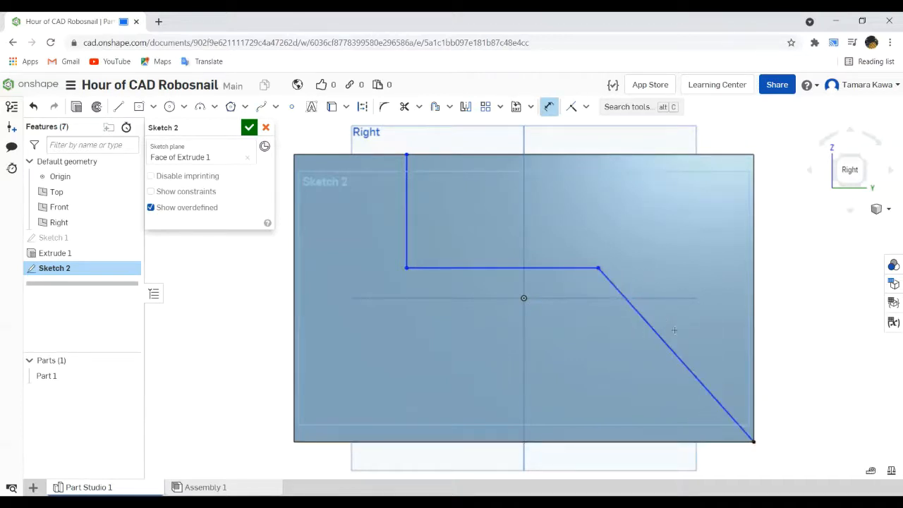
left_click(679, 354)
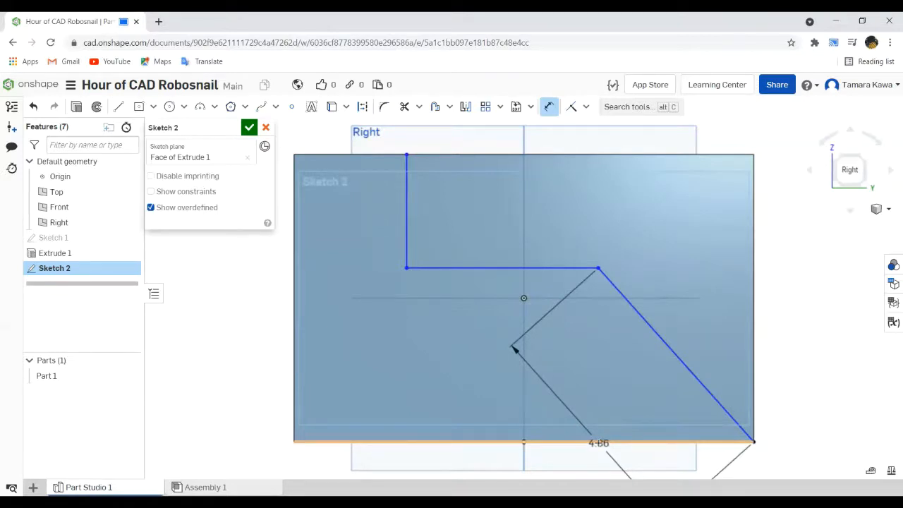
left_click(585, 441)
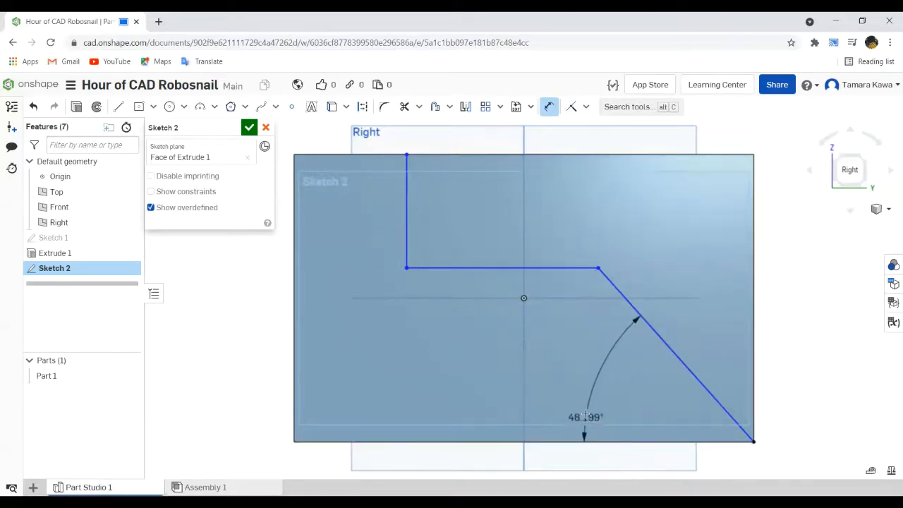
mouse_move(590, 346)
left_mouse_down()
mouse_move(583, 381)
mouse_move(583, 360)
left_mouse_up()
double_click(582, 363)
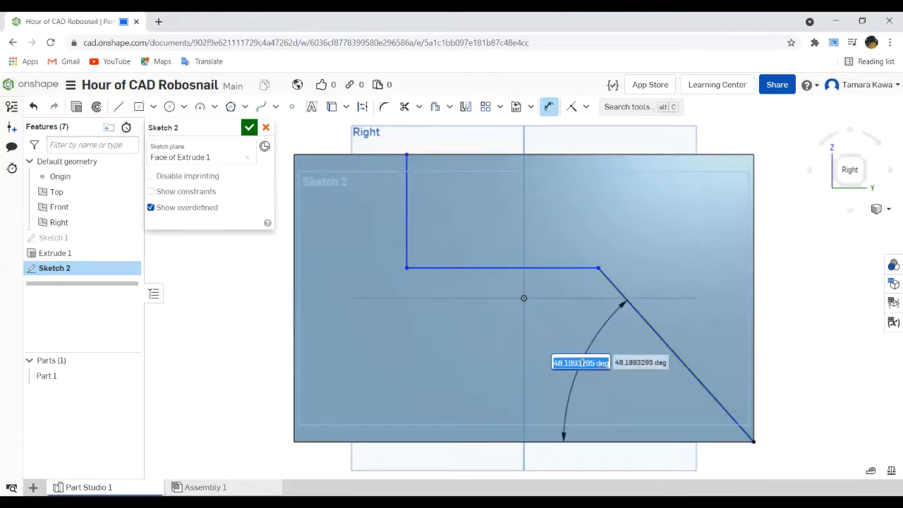
type("45")
key("Return")
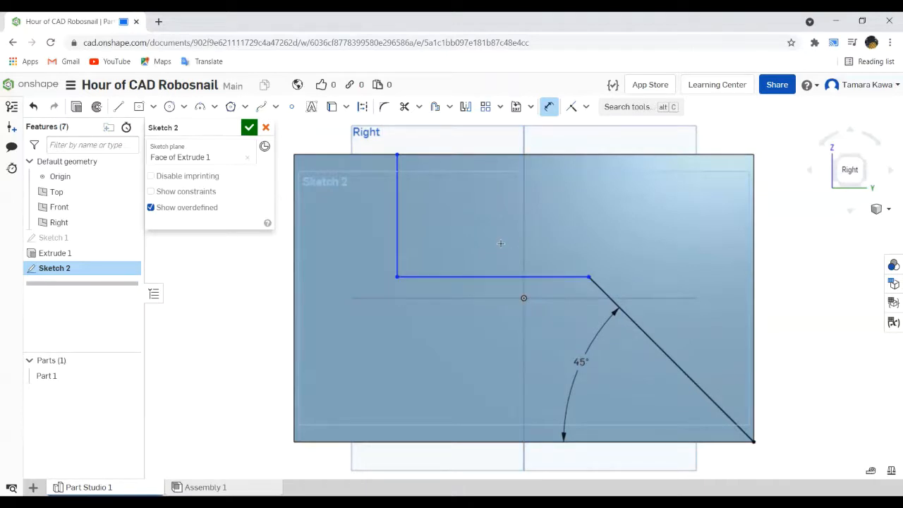
- Delete the 45° angle dimension and shift the corner joining the horizontal and diagonal lines slightly
left_click(608, 326)
key("Delete")
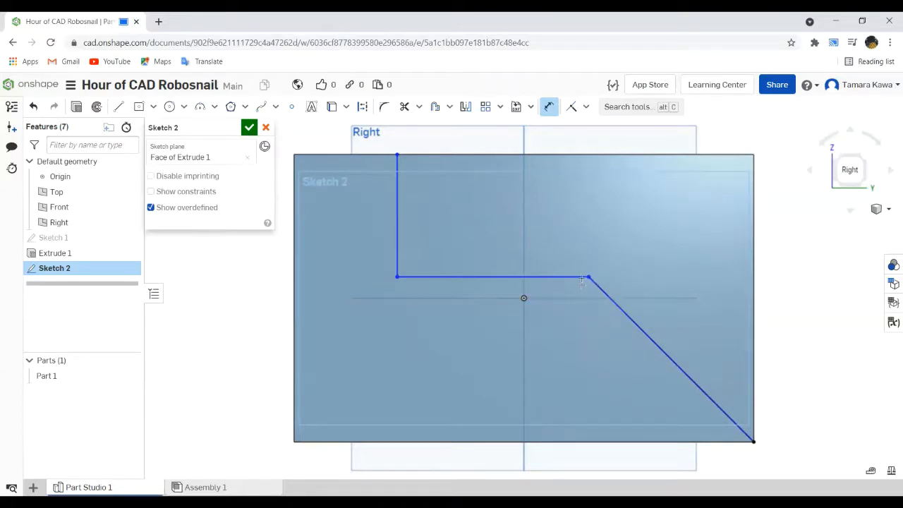
key("Escape")
mouse_move(588, 277)
left_mouse_down()
mouse_move(569, 331)
mouse_move(594, 276)
left_mouse_up()
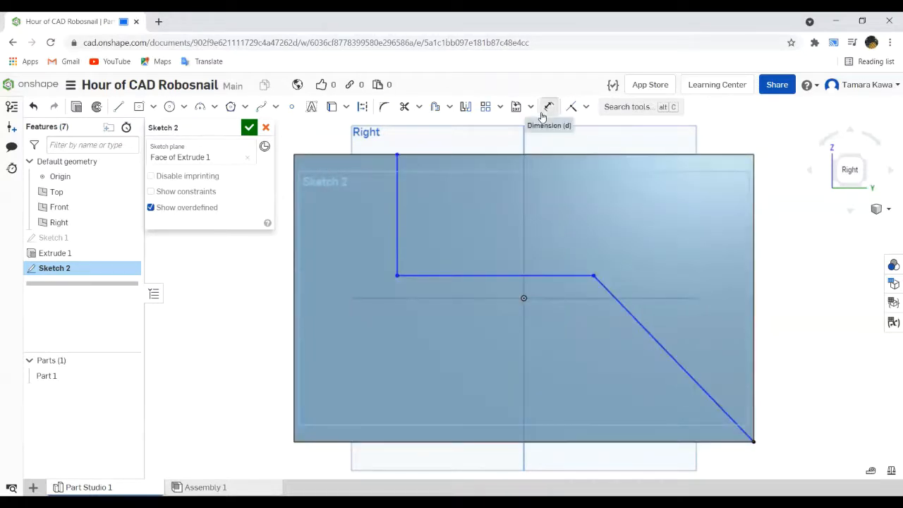
- Add a 45° angle dimension again between the diagonal line and the body's lower edge
left_click(549, 107)
left_click(610, 292)
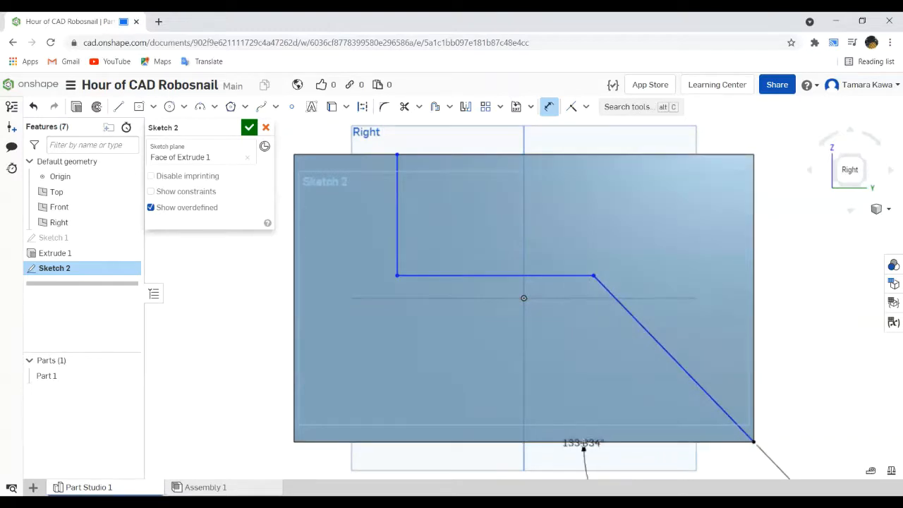
left_click(585, 442)
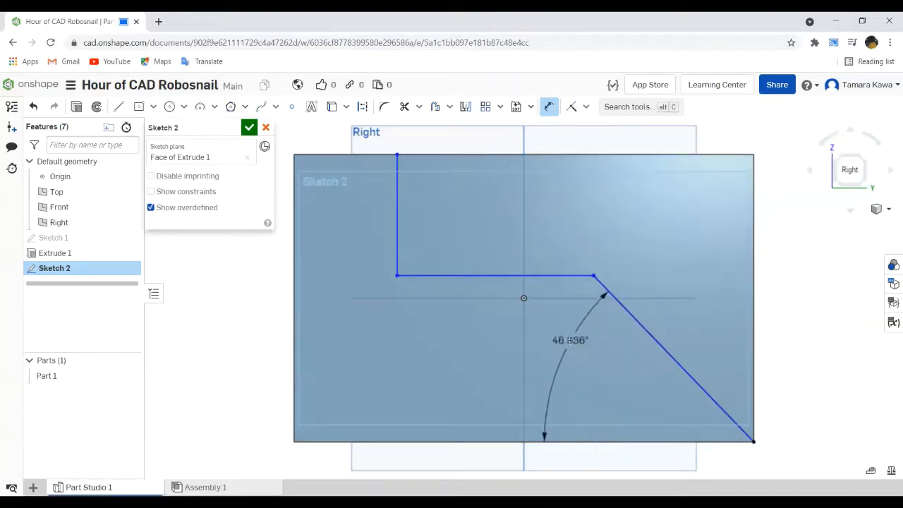
left_click(554, 337)
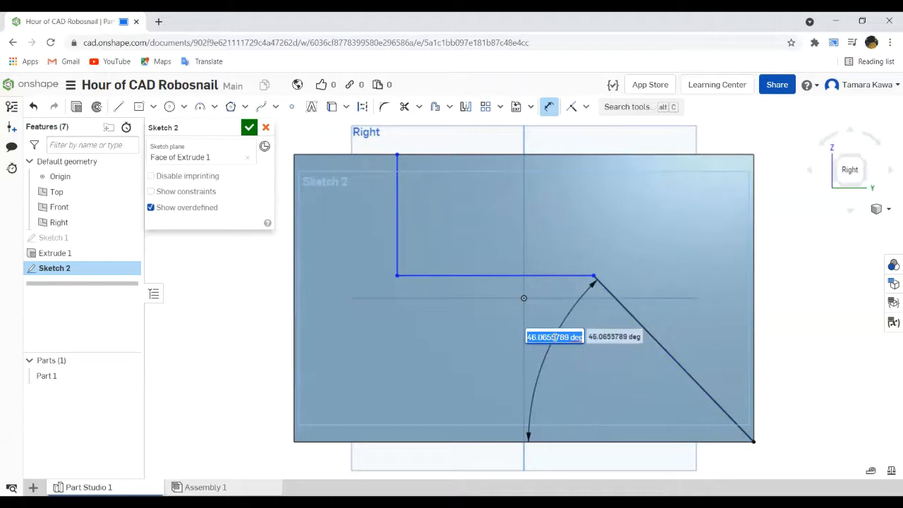
type("45")
key("Return")
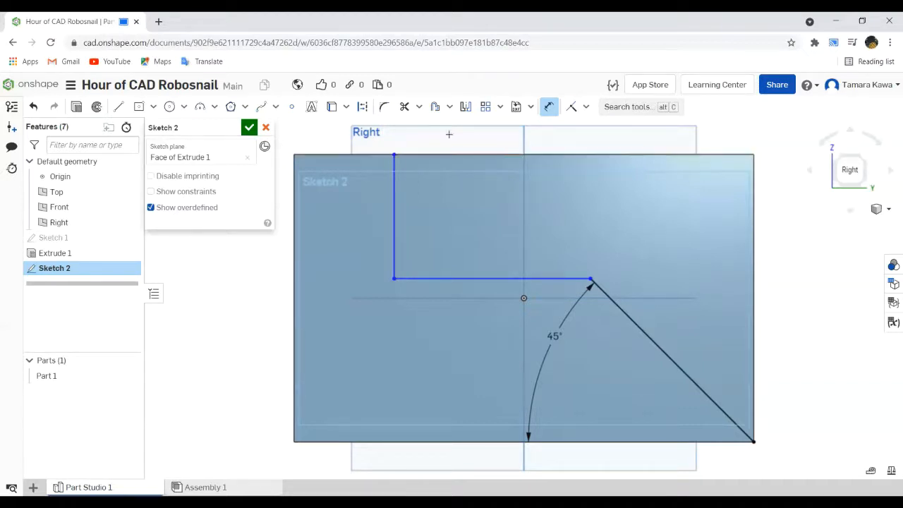
- Dimension the distance from the body's rear vertical edge to the vertical sketch line at 1 in
left_click(394, 204)
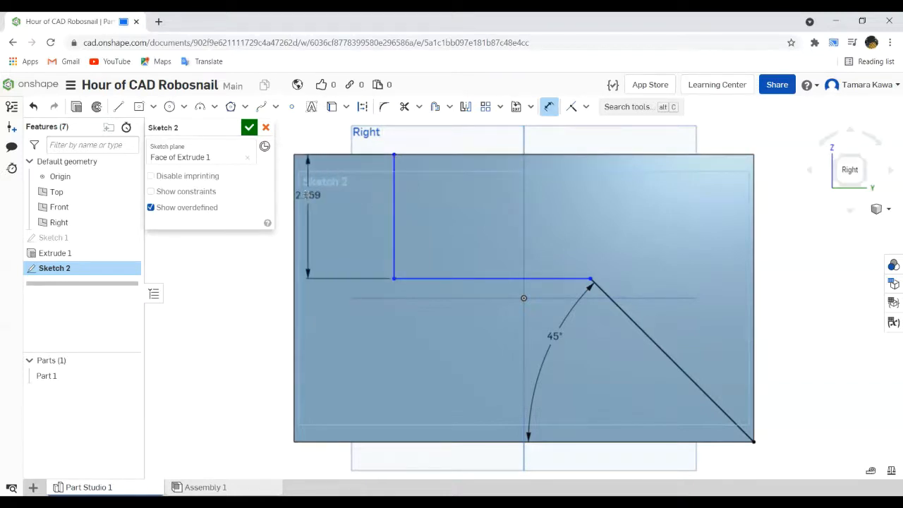
left_click(295, 196)
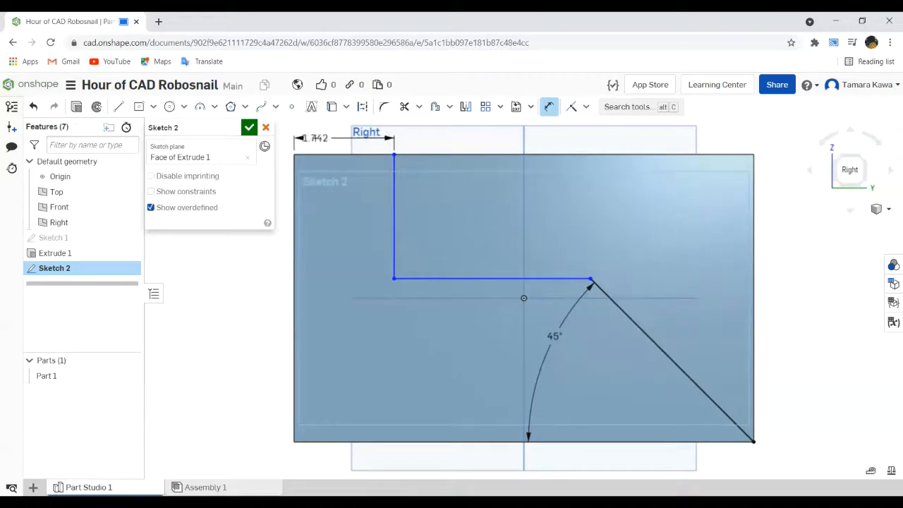
left_click(315, 136)
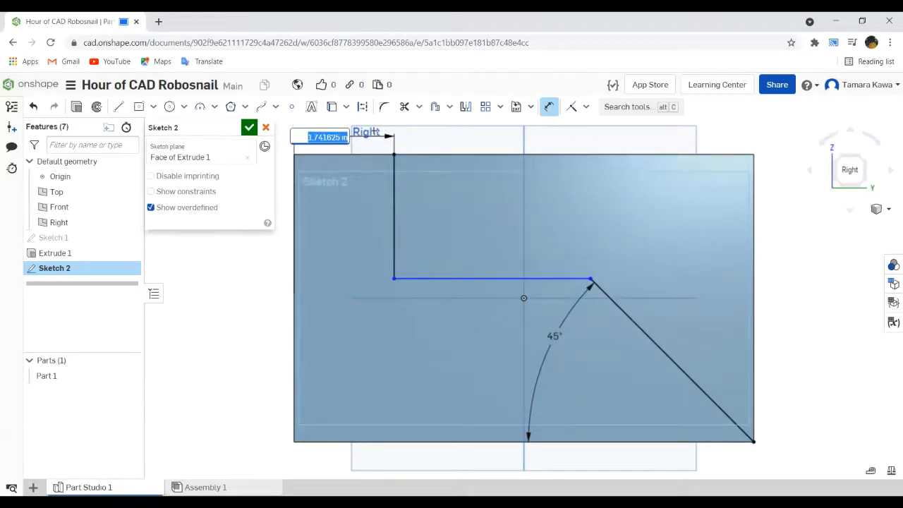
type("1")
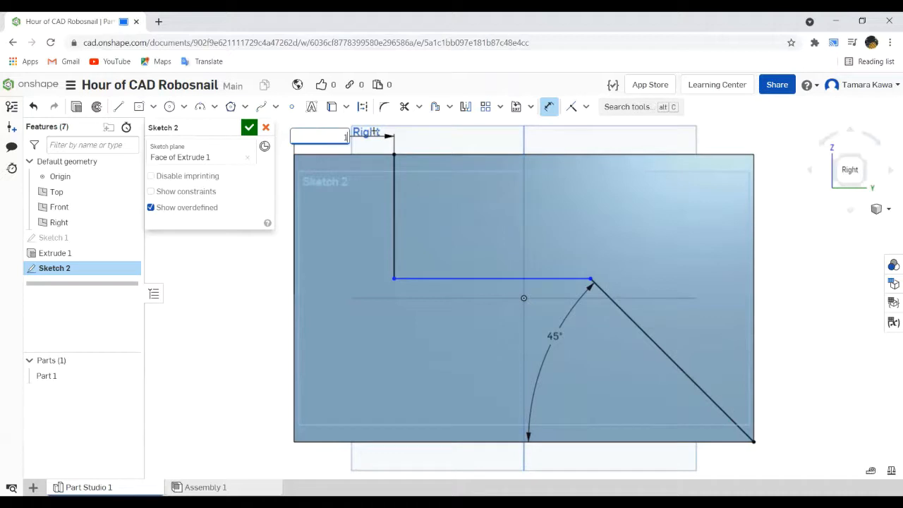
key("Return")
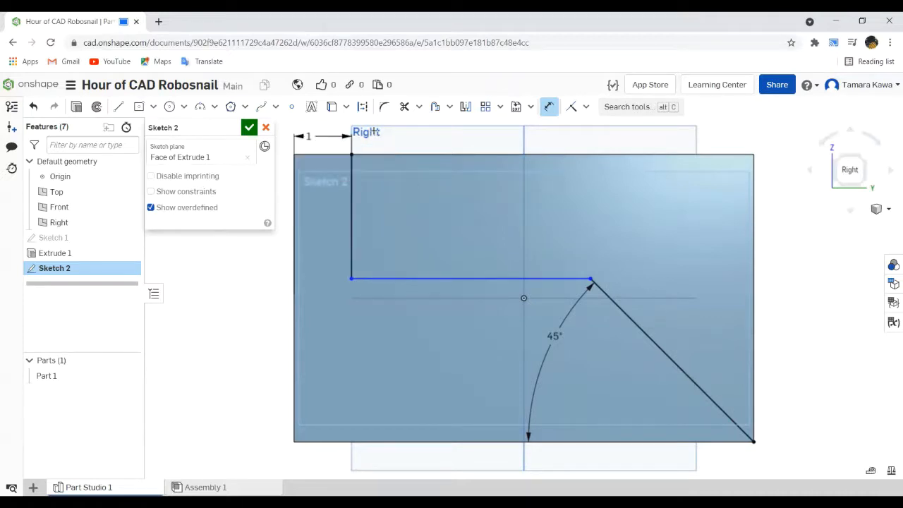
- Change the vertical line's distance dimension to 2 in and delete that dimension
double_click(316, 136)
type("2")
key("Return")
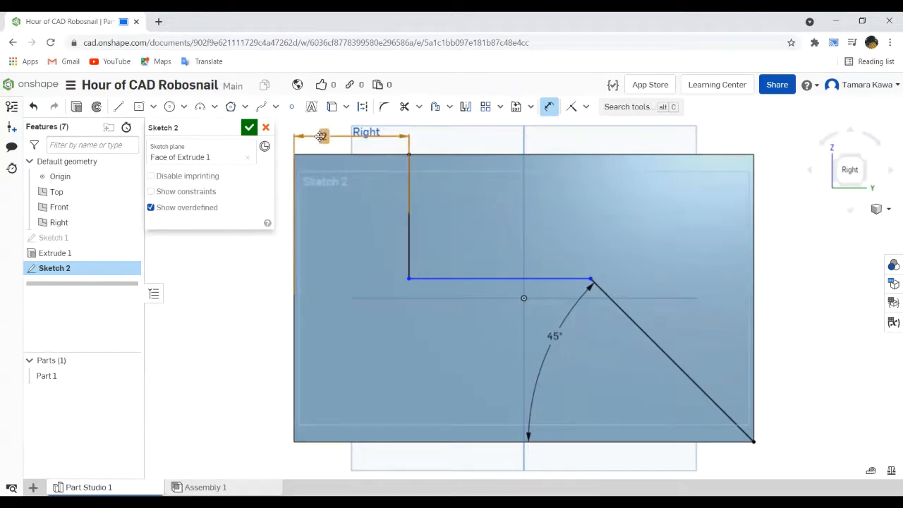
key("Delete")
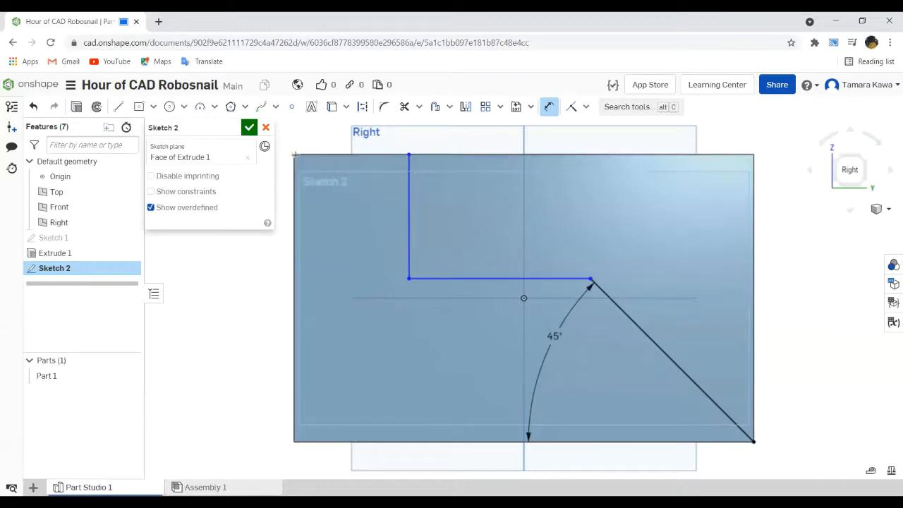
- Dimension the vertical sketch line at 2 in from the body's rear vertical edge
left_click(409, 202)
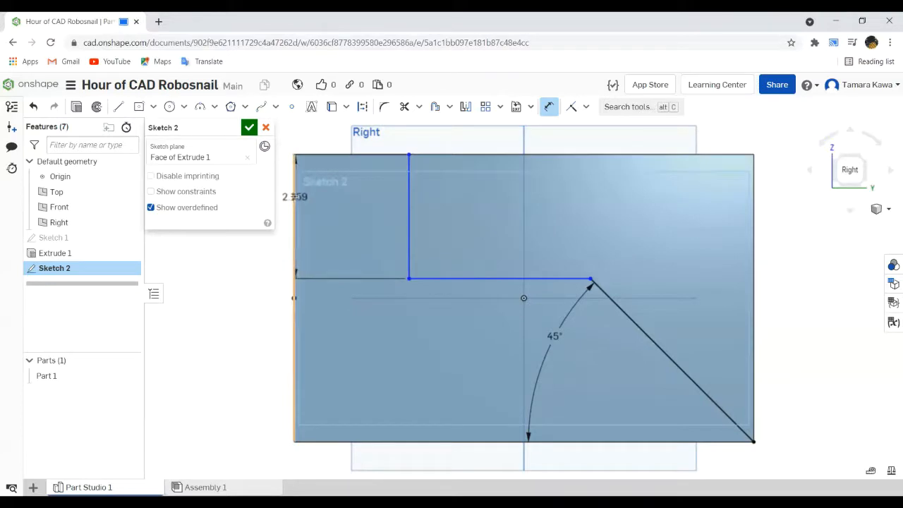
left_click(294, 297)
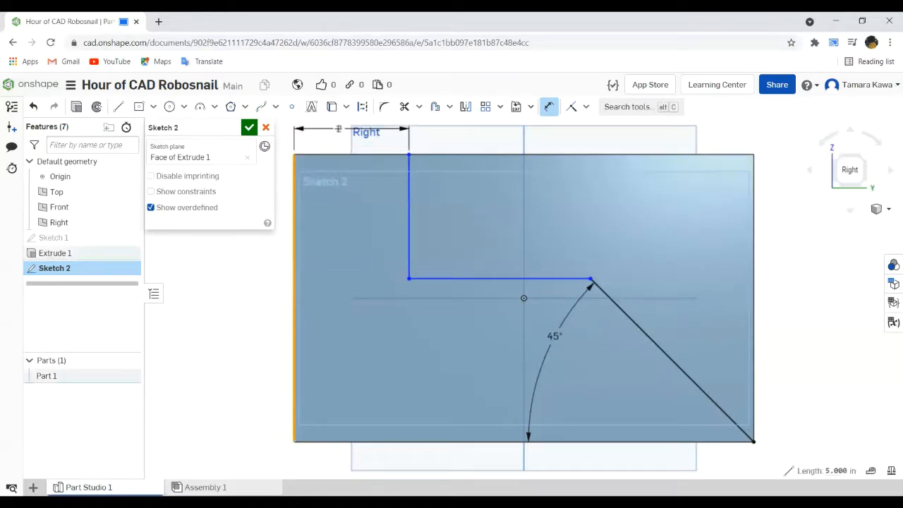
left_click(339, 130)
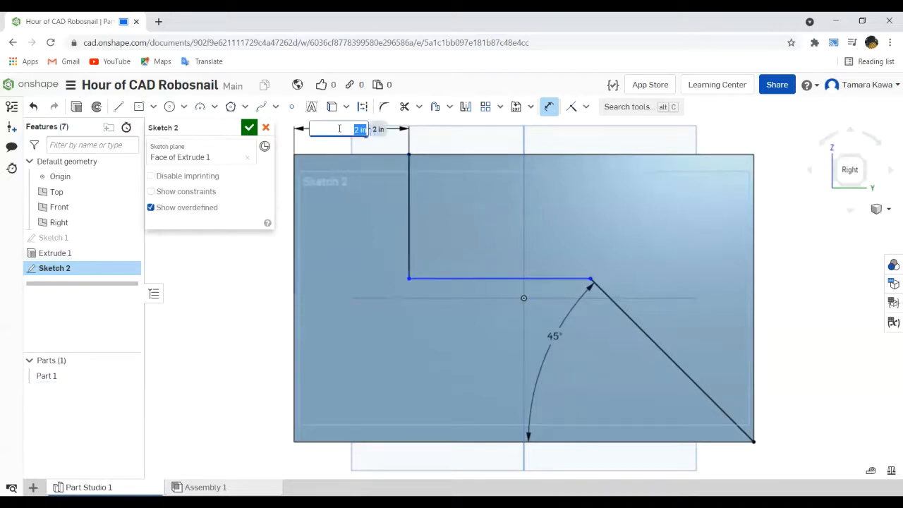
key("Return")
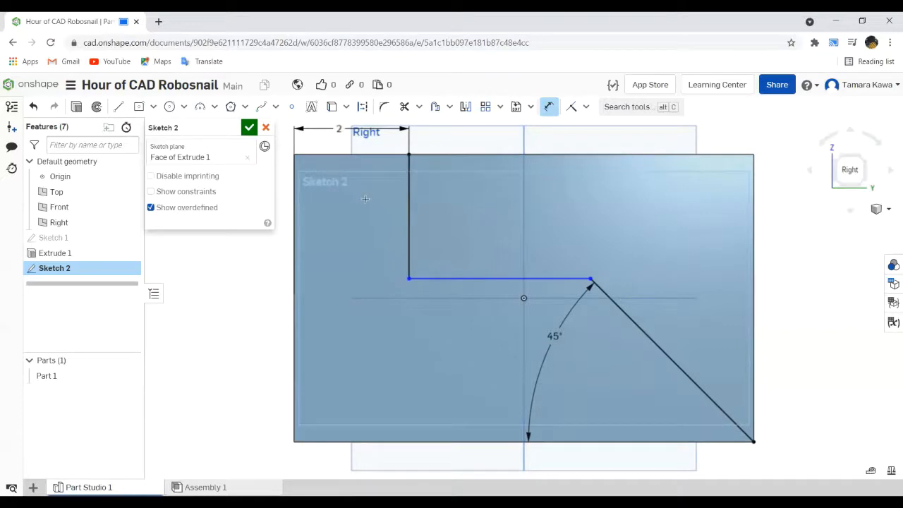
- Dimension the horizontal sketch line's length at 4 in
left_click(473, 280)
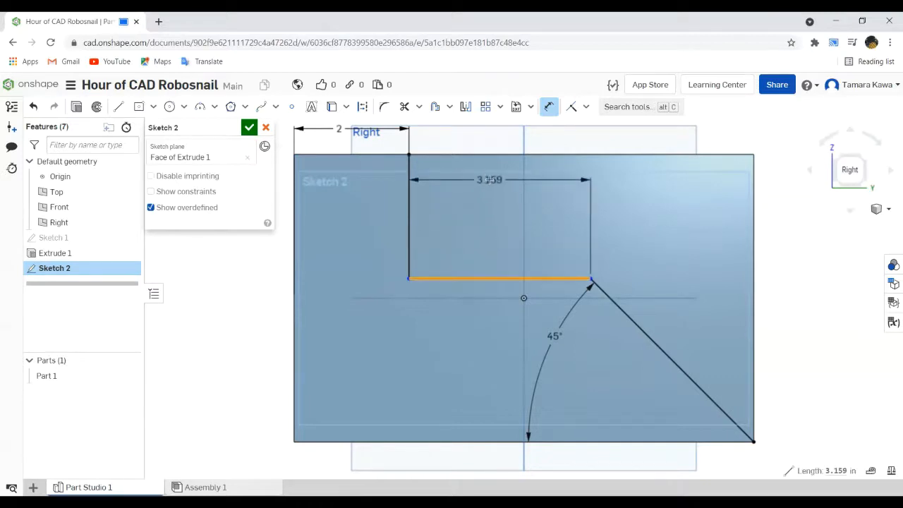
left_click(490, 181)
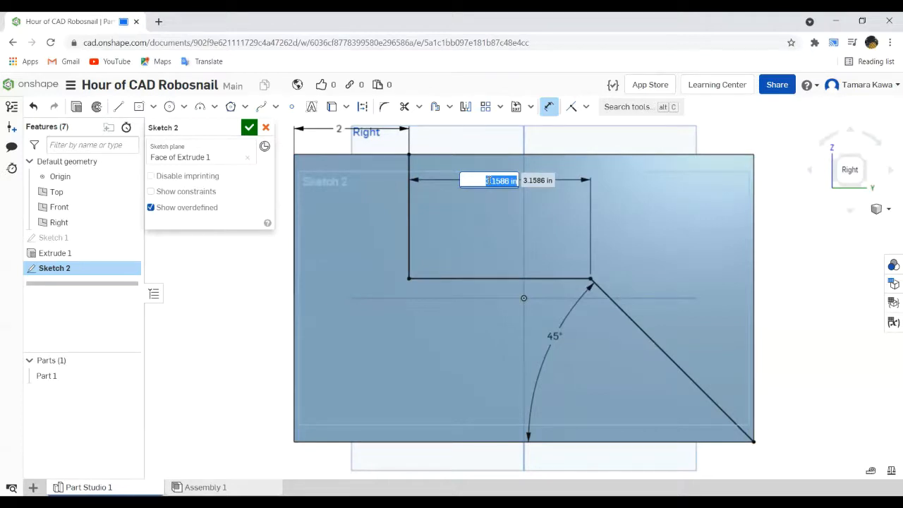
type("4")
key("Return")
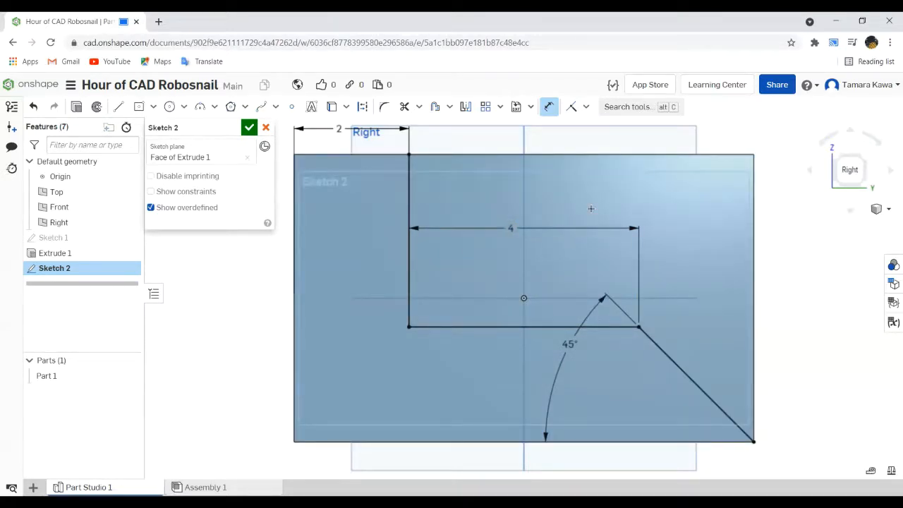
- Undo the horizontal sketch line's length dimension
key("ctrl+z")
key("ctrl+z")
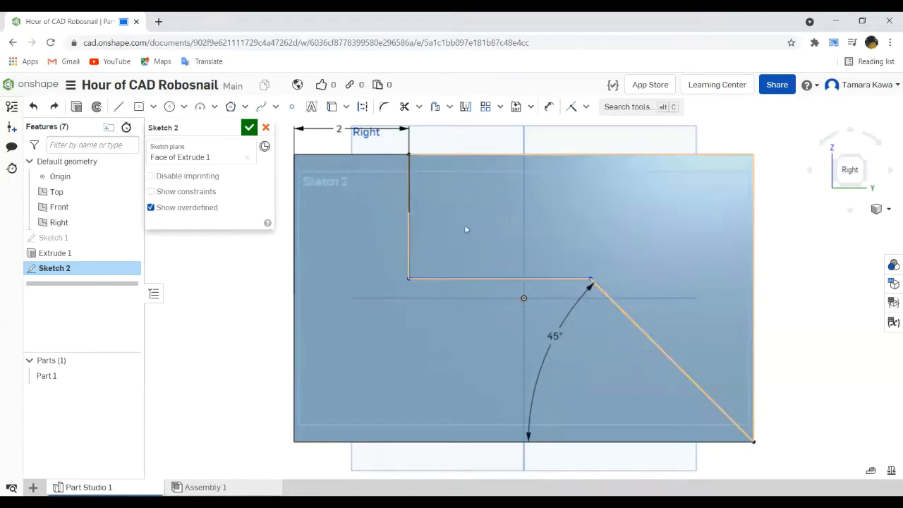
- Dimension the horizontal sketch line's length at 4 in again and finish the profile sketch
left_click(462, 278)
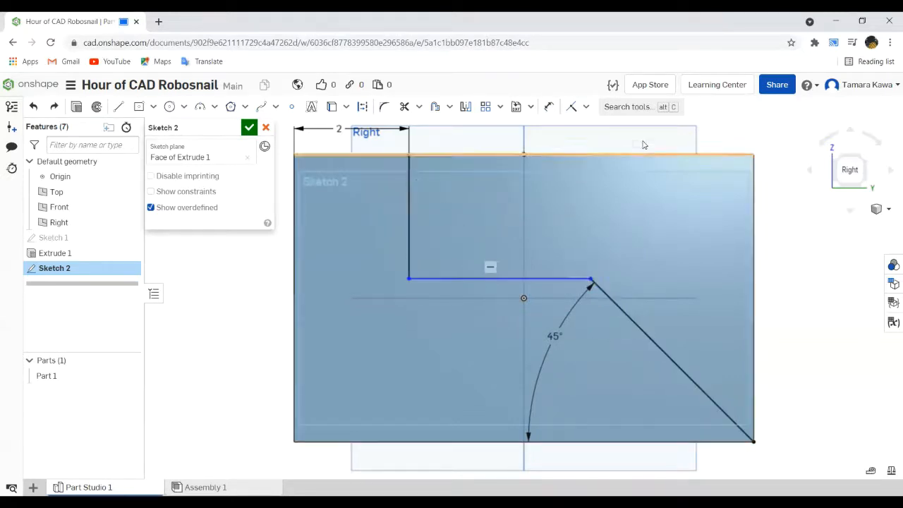
left_click(549, 106)
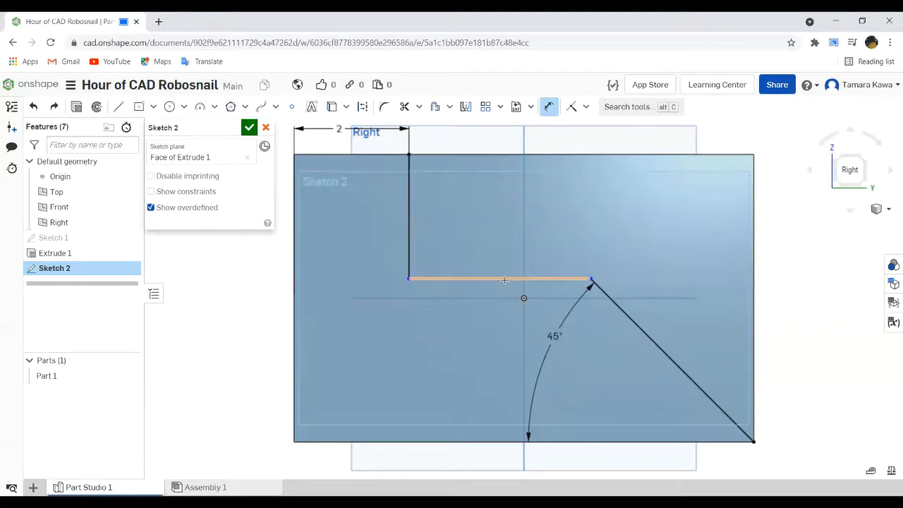
left_click(503, 279)
left_click(505, 190)
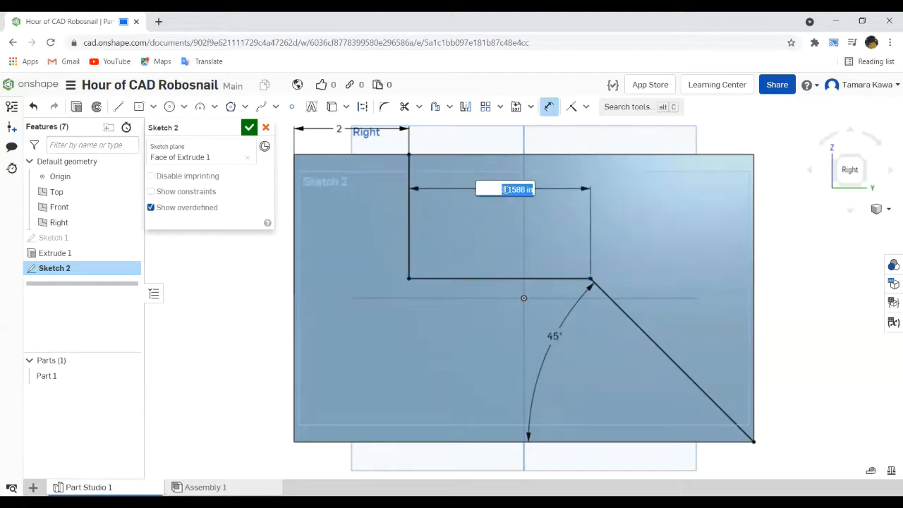
type("4")
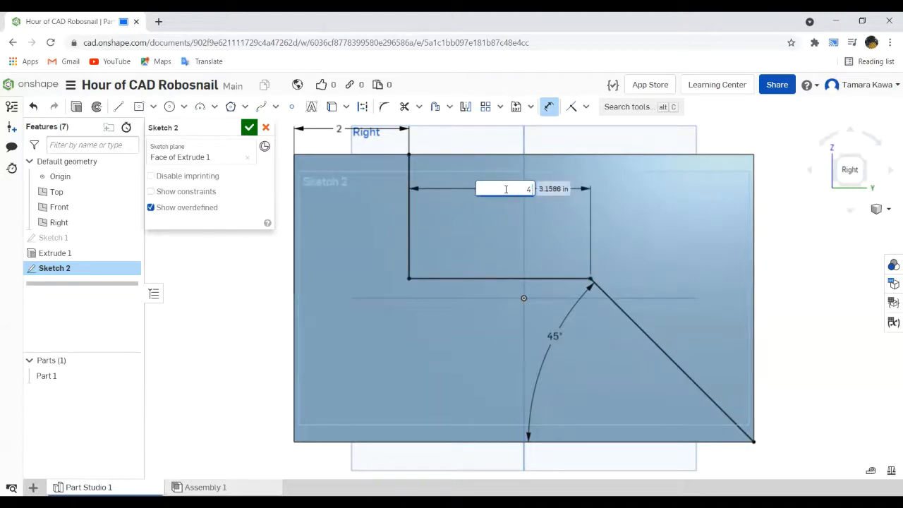
key("Return")
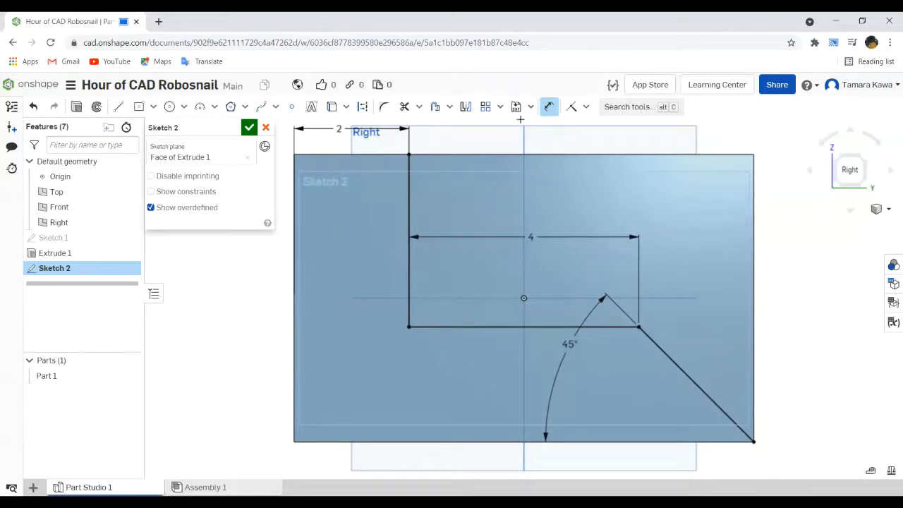
left_click(549, 106)
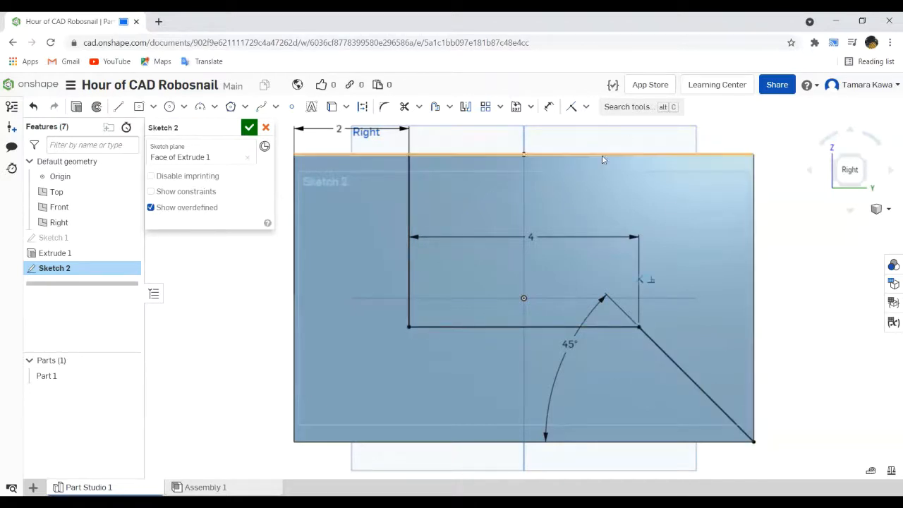
left_click(248, 128)
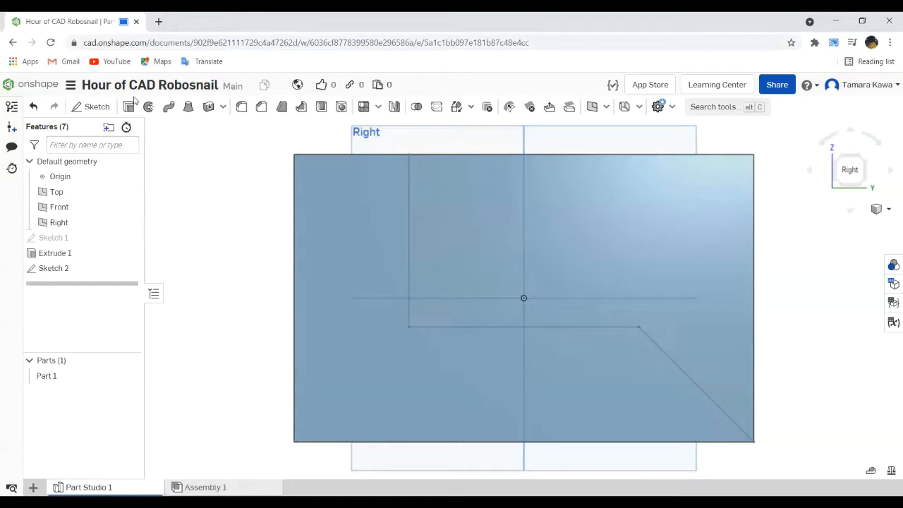
left_click(129, 107)
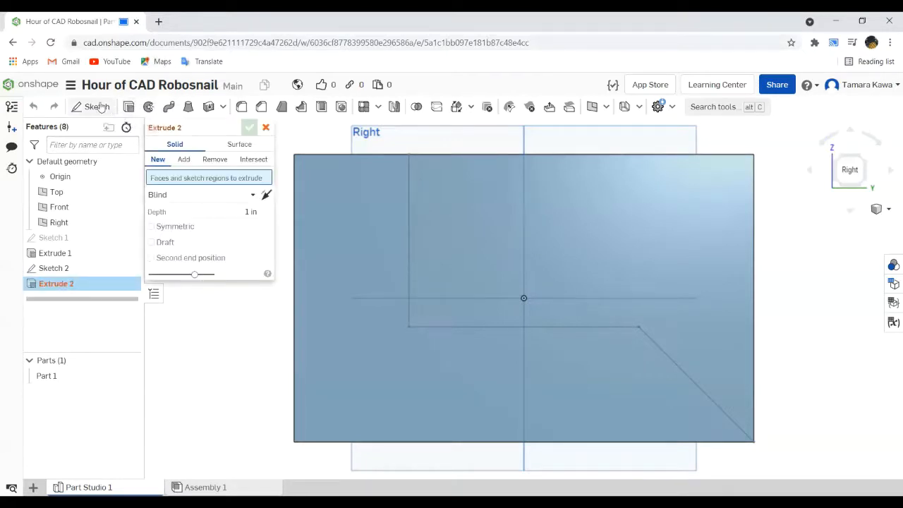
left_click(214, 160)
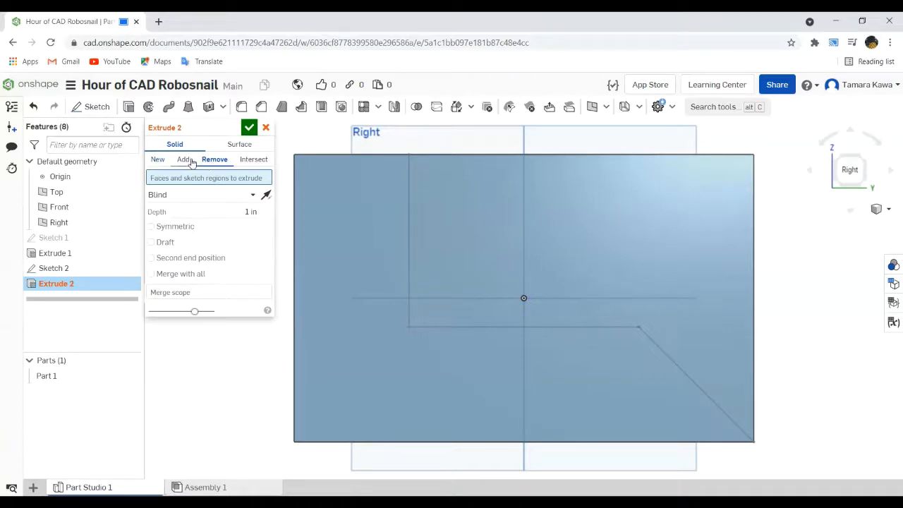
left_click(266, 128)
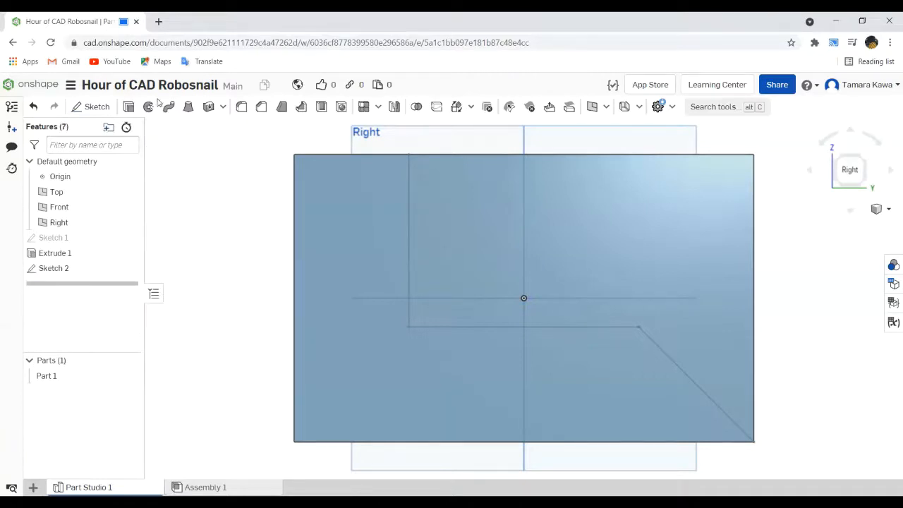
left_click(129, 107)
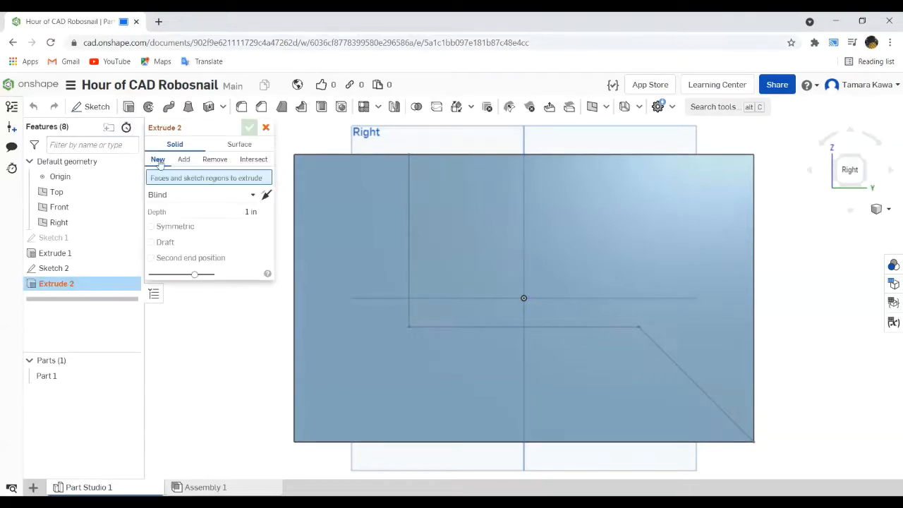
left_click(206, 161)
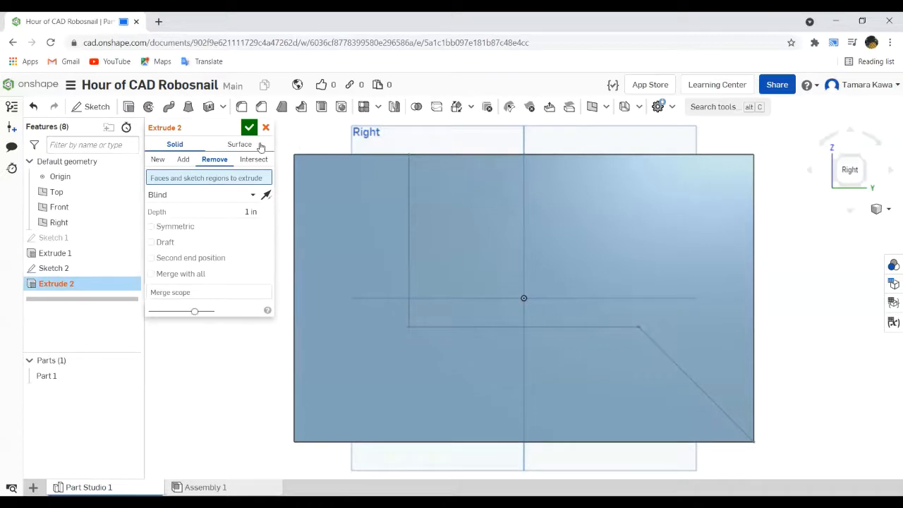
left_click(601, 199)
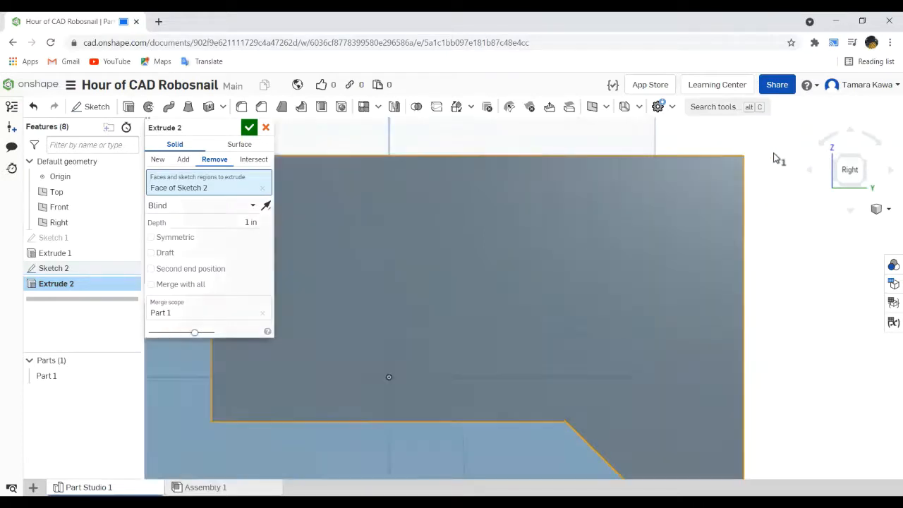
scroll(776, 153, "up", 3)
scroll(777, 153, "down", 5)
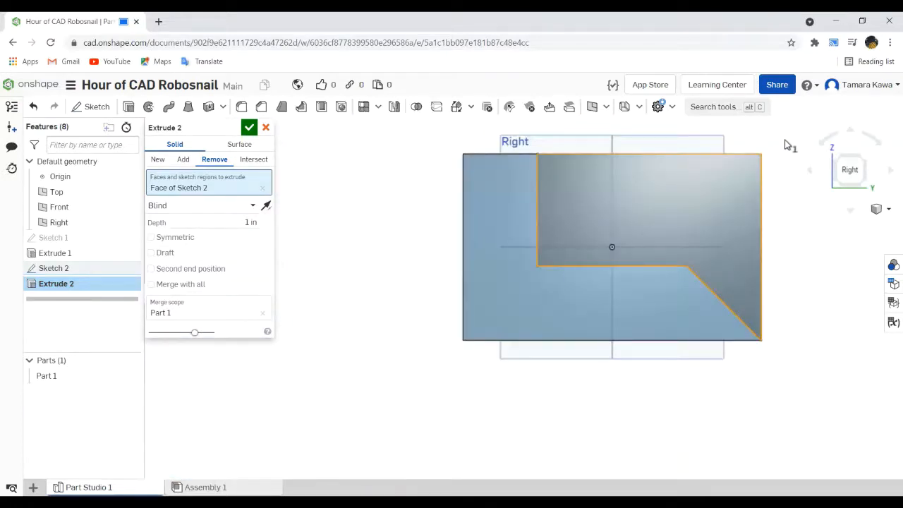
right_click_drag(786, 141, 761, 189)
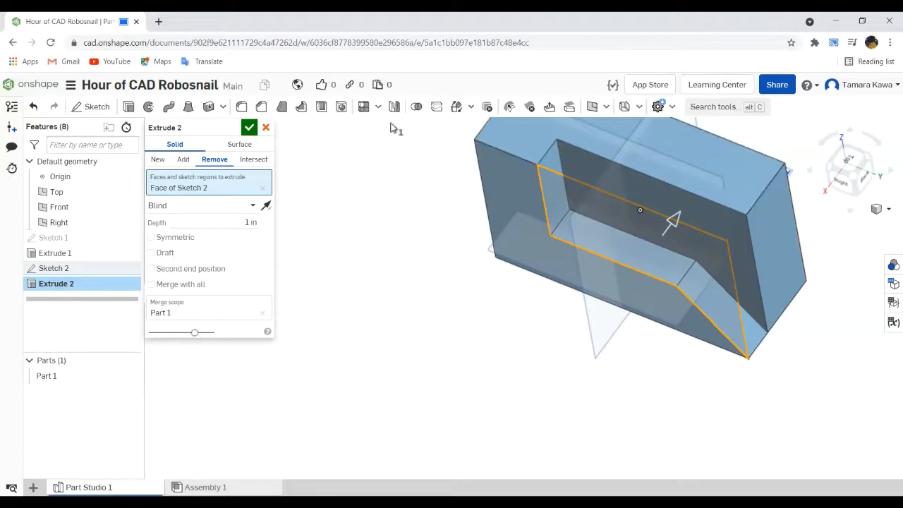
left_click(270, 127)
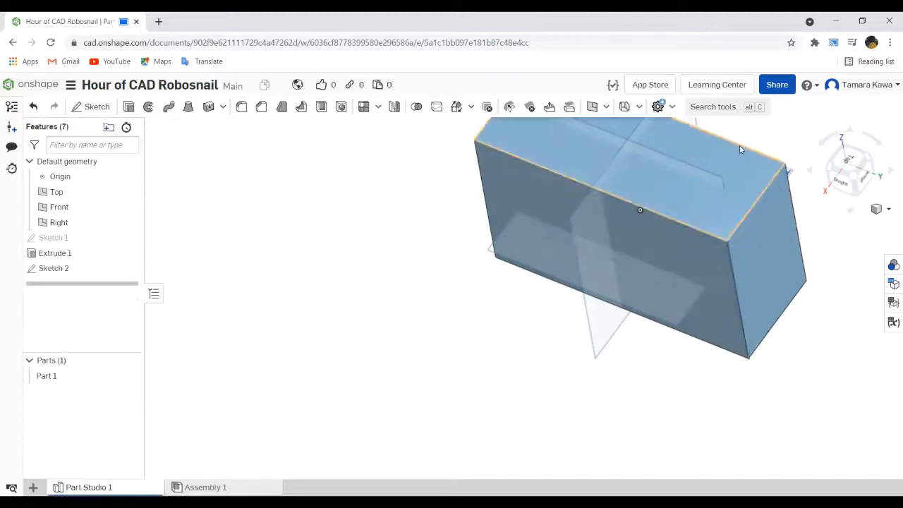
- Extrude the sketch region above the stepped, sloped profile as a Remove operation to cut it from the body
left_click(841, 185)
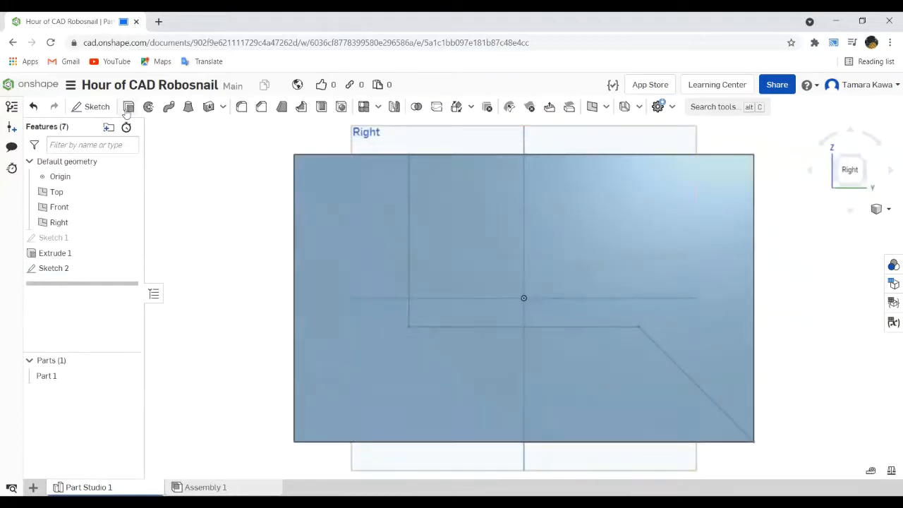
left_click(128, 107)
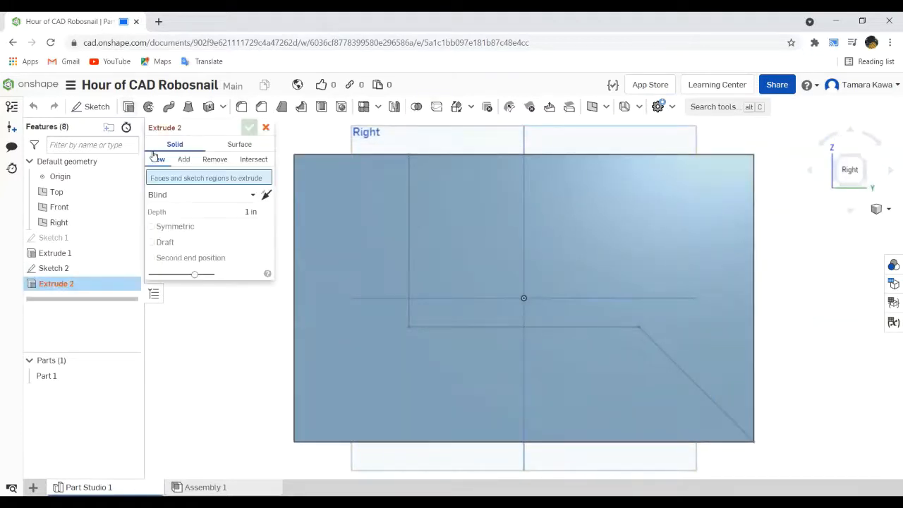
left_click(214, 159)
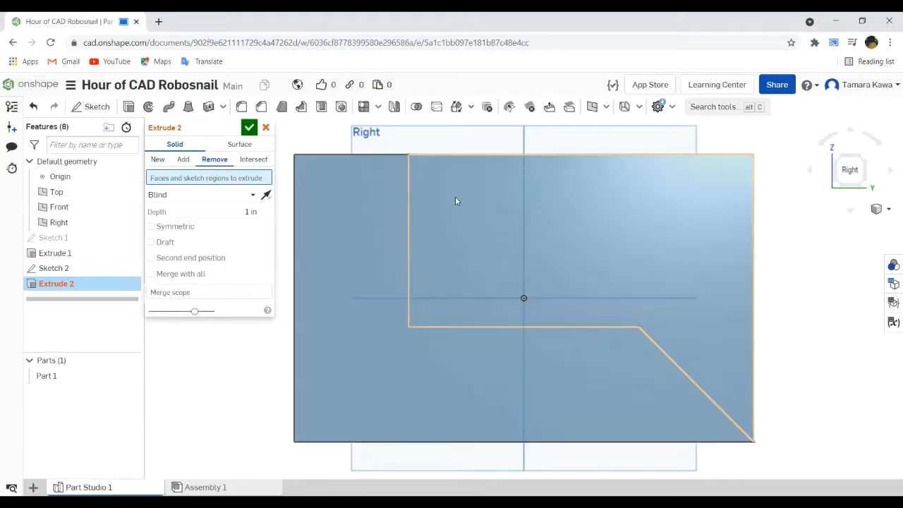
left_click(571, 204)
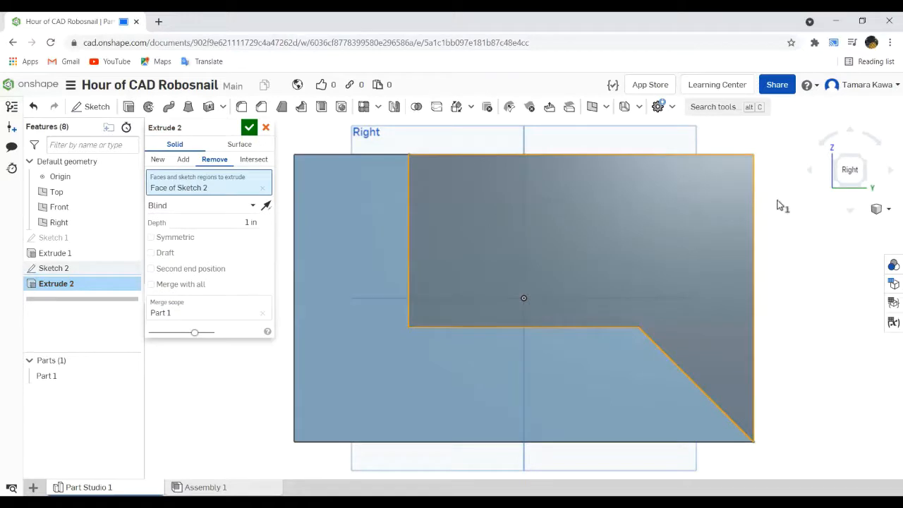
scroll(660, 210, "down", 3)
right_click_drag(771, 202, 737, 236)
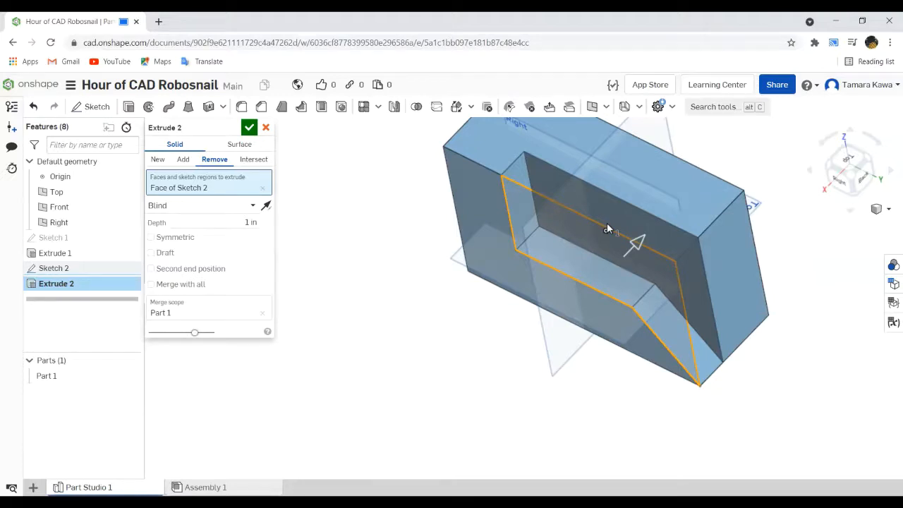
- Set the profile cut's end type to Through all and accept the extrude
left_click(244, 206)
left_click(167, 300)
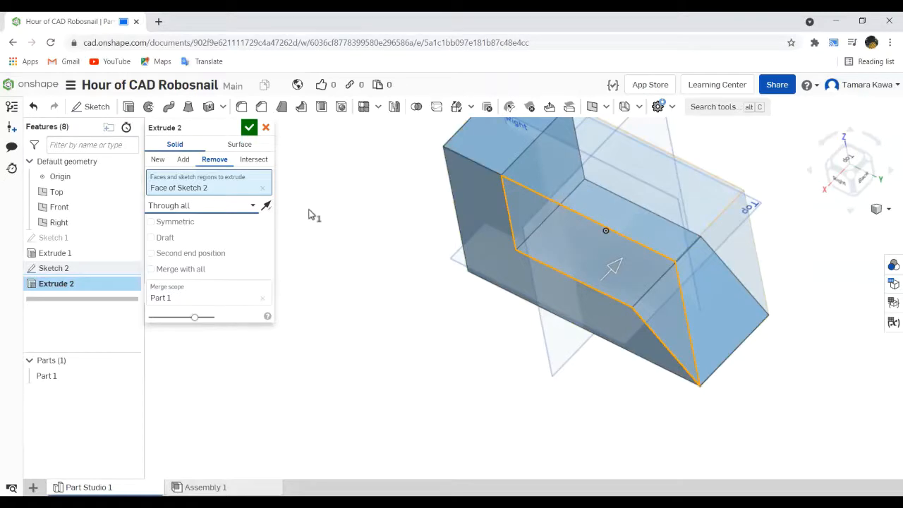
right_click_drag(392, 262, 286, 134)
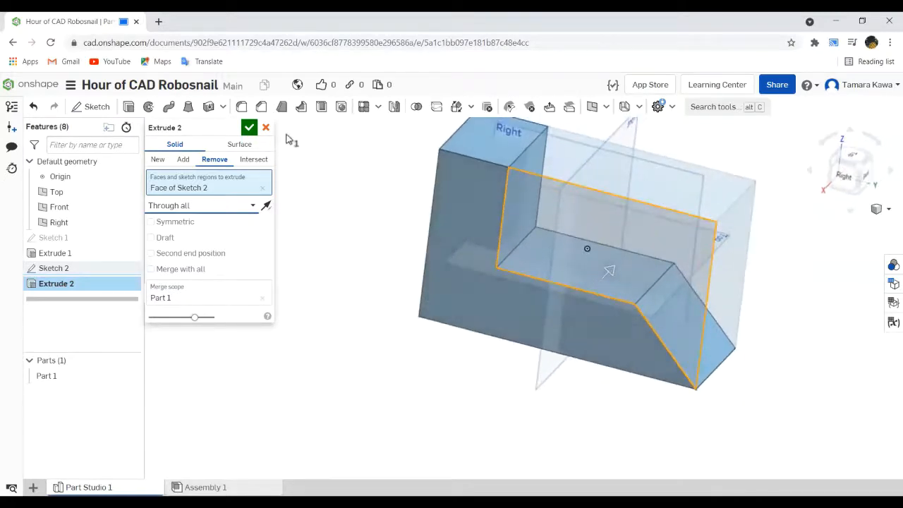
left_click(249, 127)
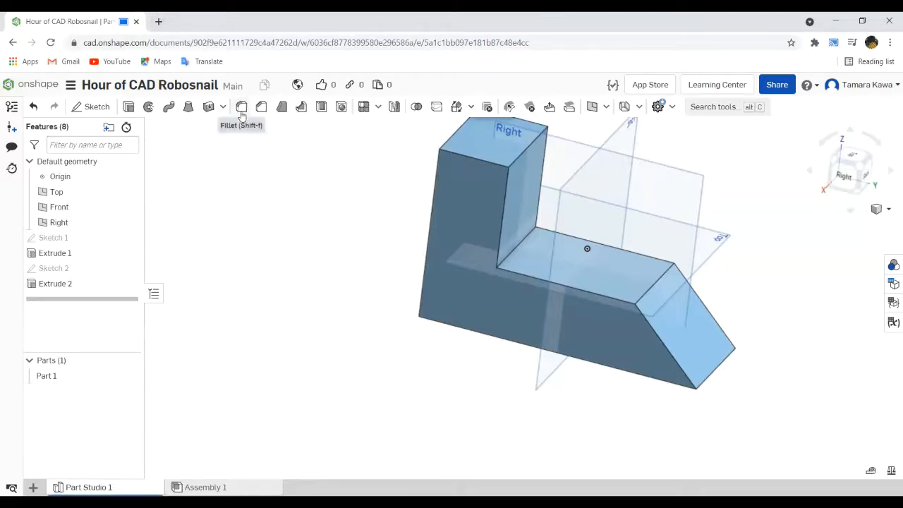
mouse_move(241, 115)
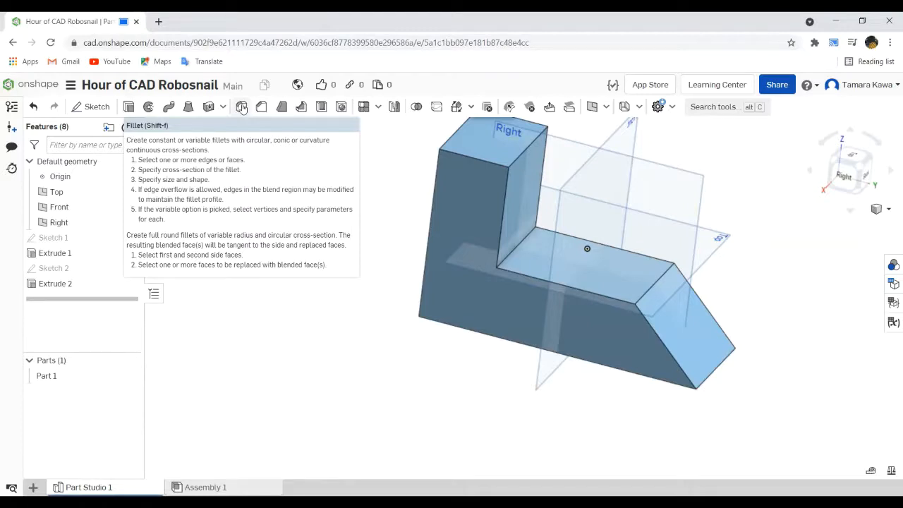
left_click(242, 107)
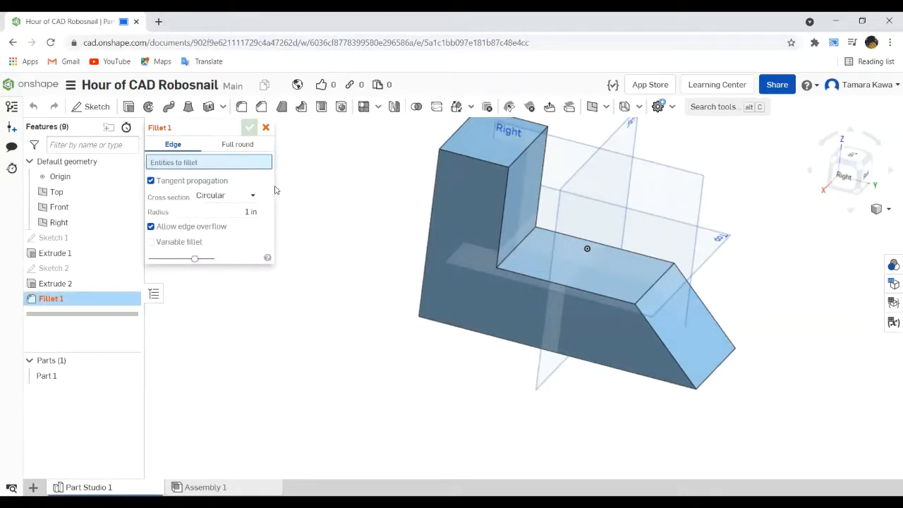
left_click(265, 128)
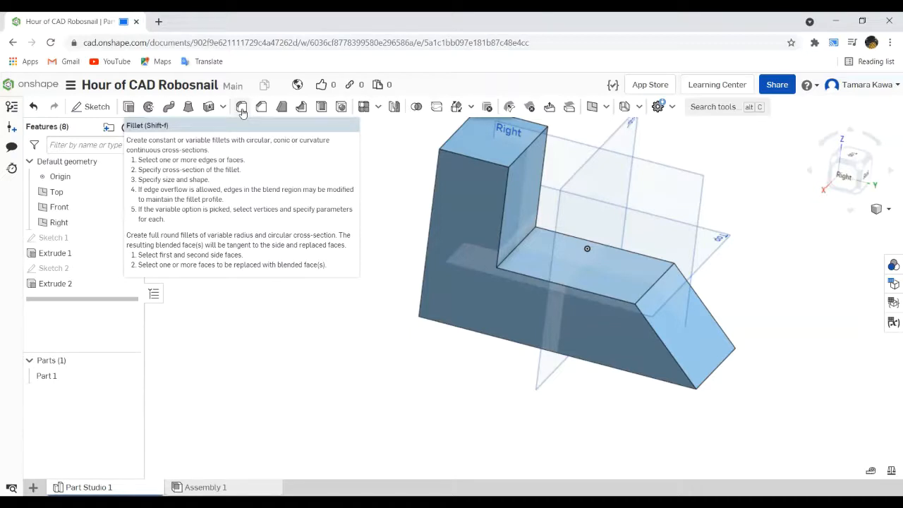
left_click(241, 107)
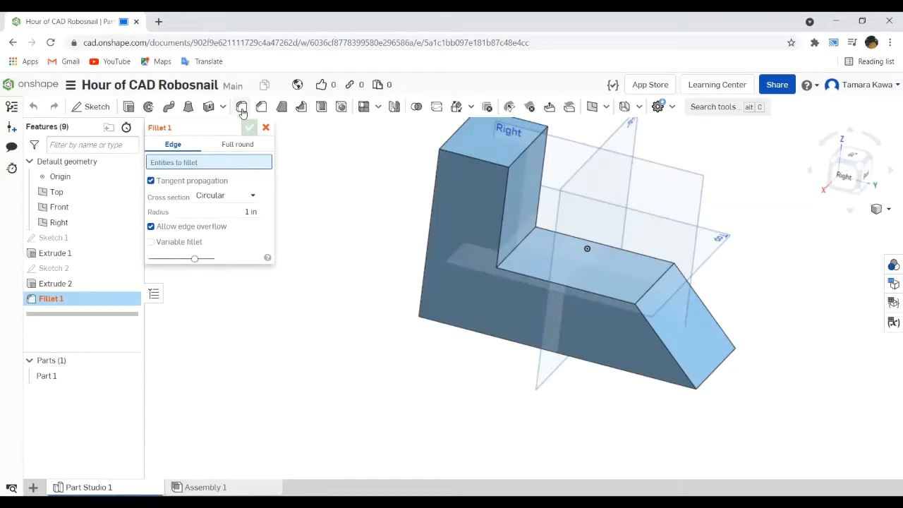
left_click(658, 286)
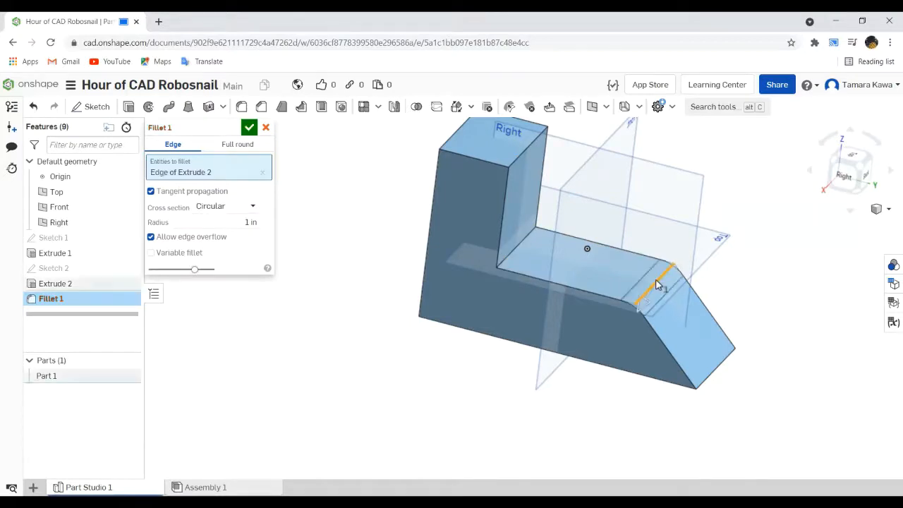
left_click(516, 253)
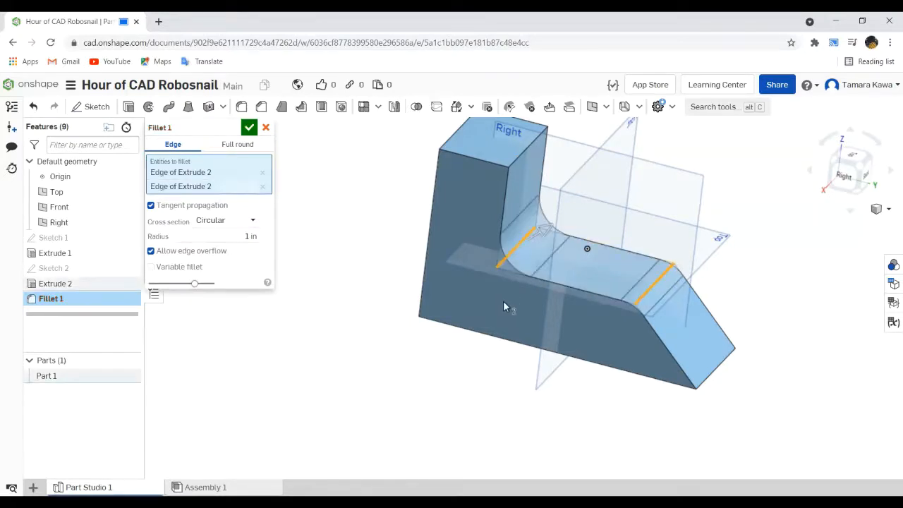
right_click_drag(504, 300, 522, 284)
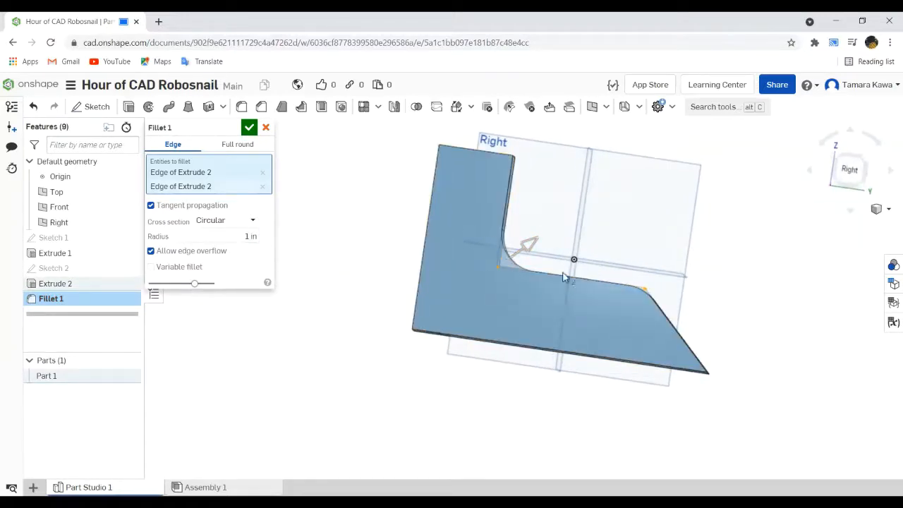
right_click_drag(514, 247, 503, 267)
left_click(243, 238)
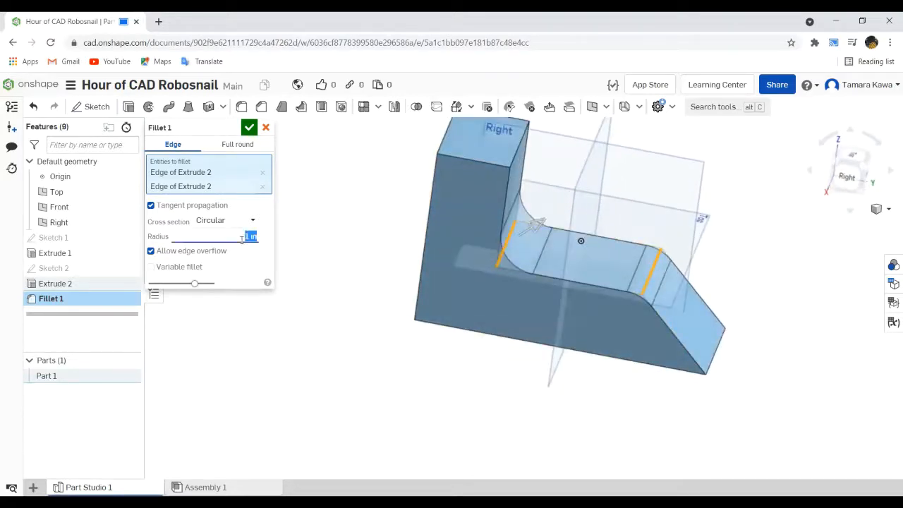
type("1.5")
left_click(265, 127)
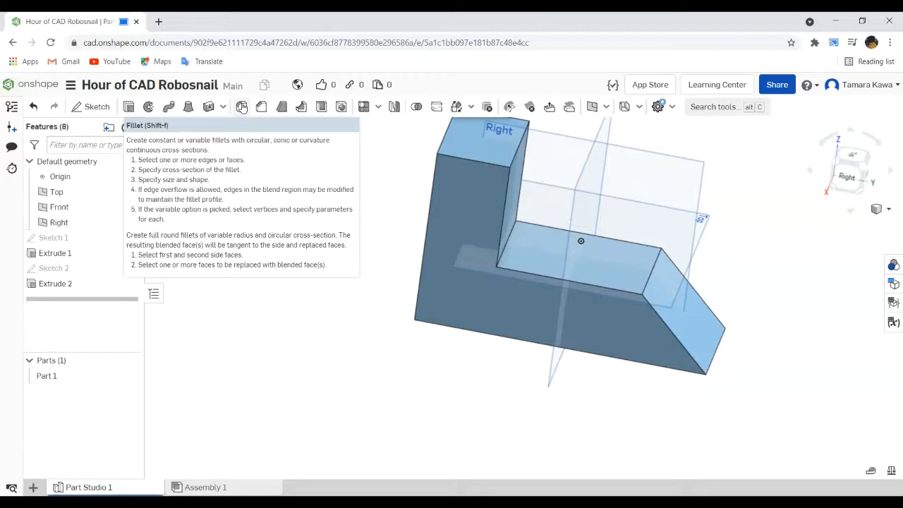
- Fillet the step's inner corner edge and the slope's upper edge with a 2 in radius
left_click(241, 107)
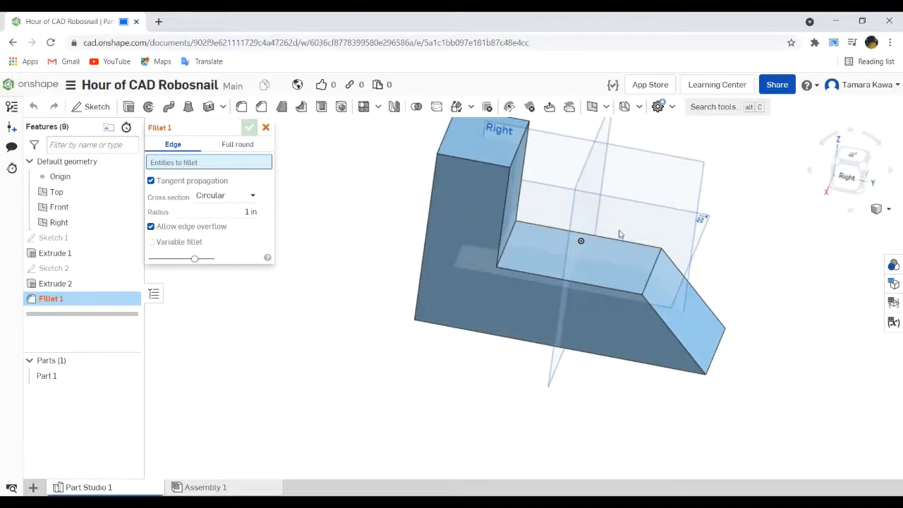
left_click(657, 259)
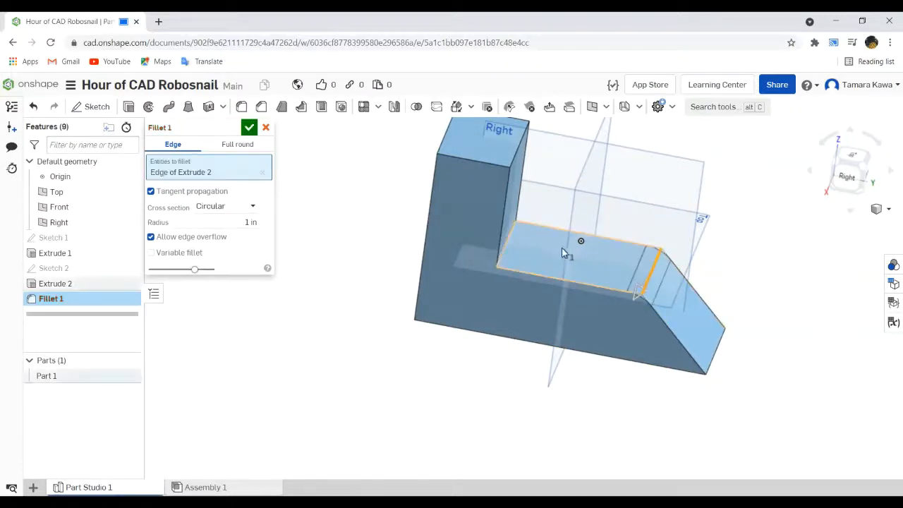
left_click(507, 240)
right_click_drag(498, 304, 506, 270)
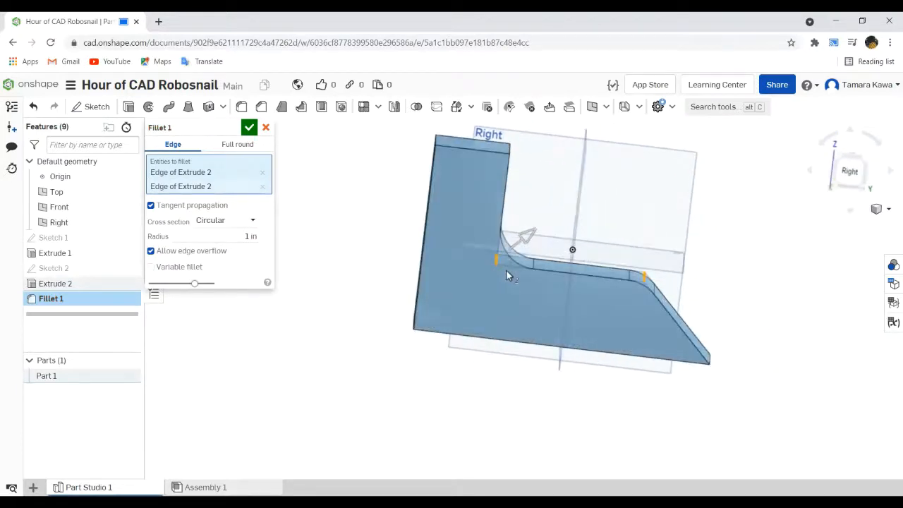
left_click(246, 235)
type("1.5")
key("Return")
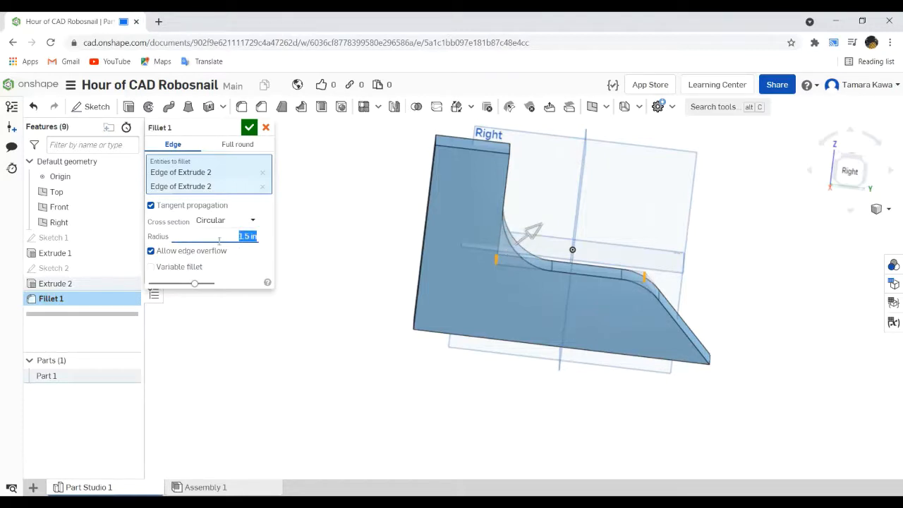
type("2")
key("Return")
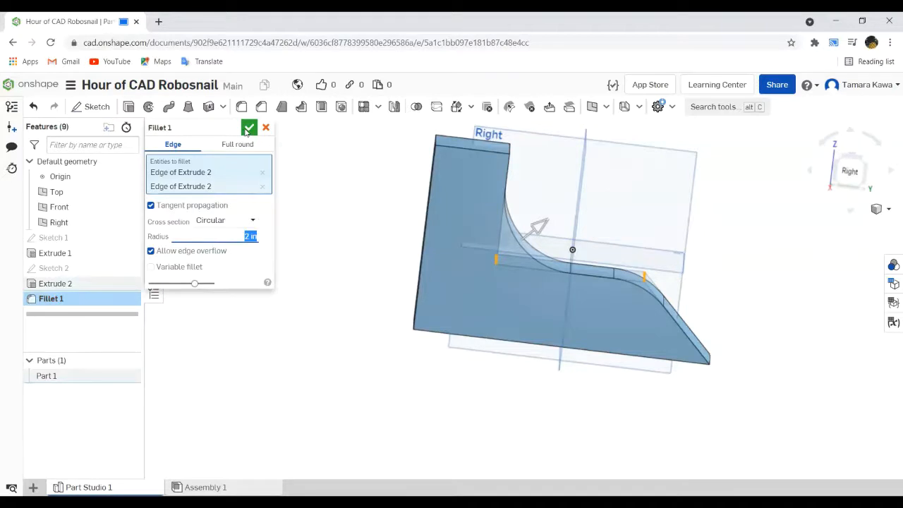
left_click(247, 130)
right_click_drag(282, 232, 264, 252)
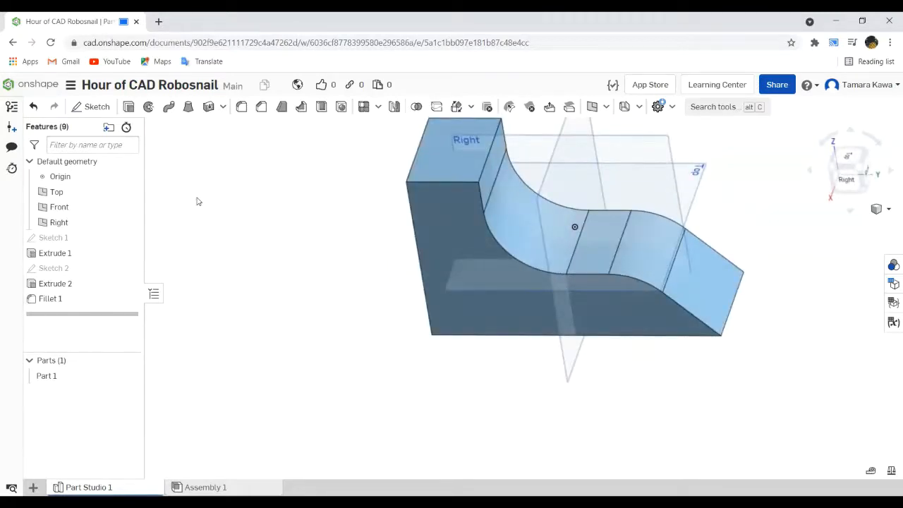
right_click_drag(264, 242, 265, 224)
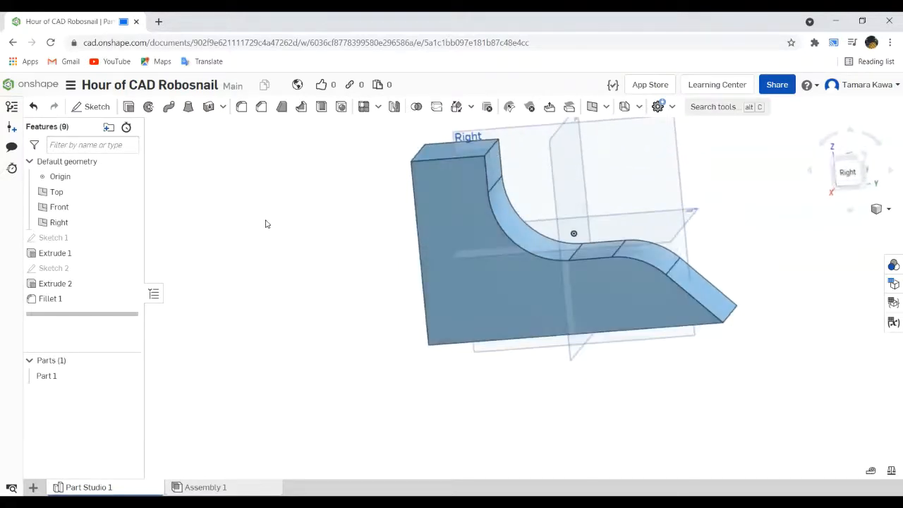
left_click(241, 107)
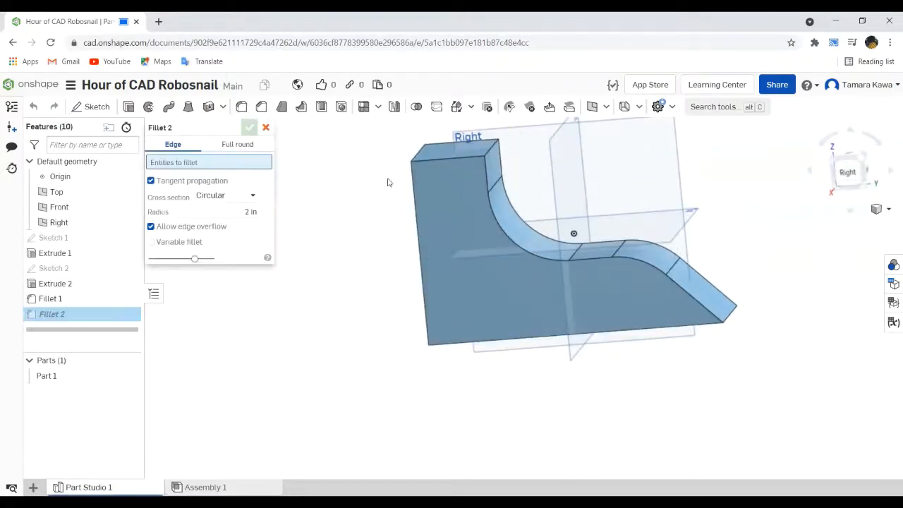
left_click(509, 230)
right_click_drag(509, 237, 391, 276)
left_click(266, 128)
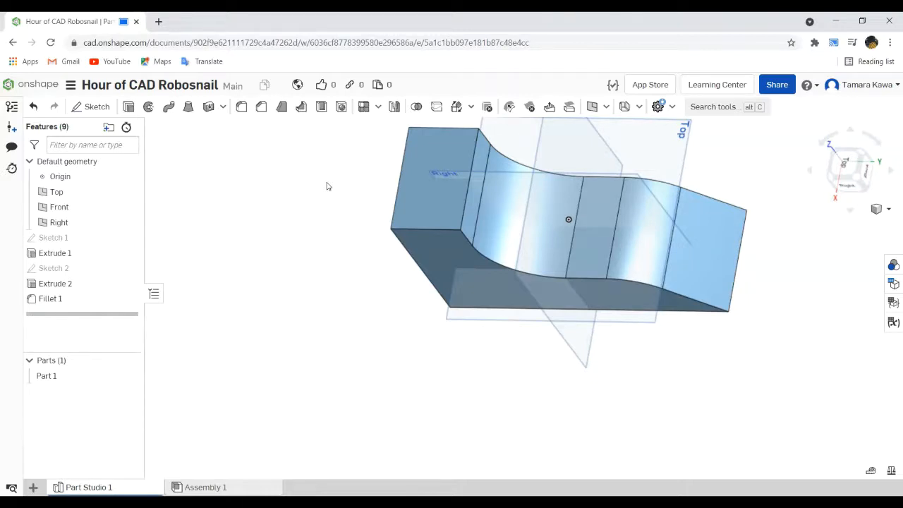
right_click_drag(381, 274, 366, 289)
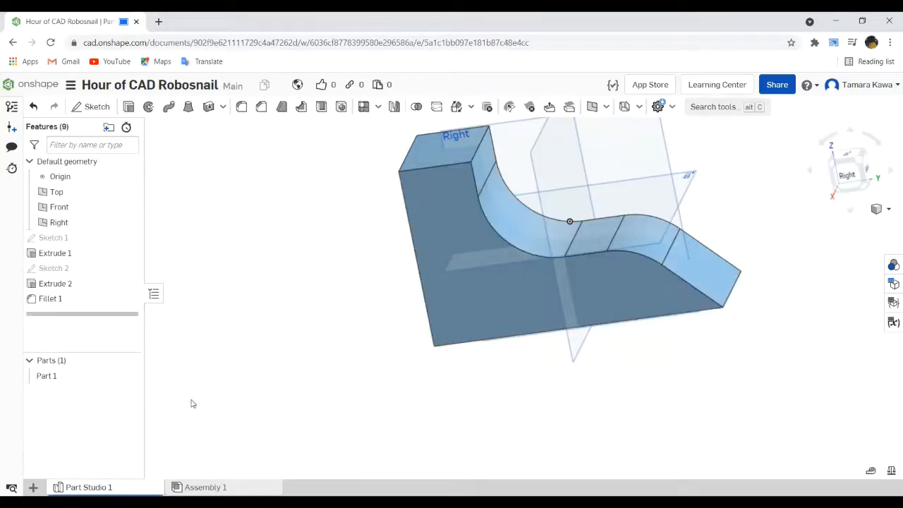
- Return to the documents list and open the Robosnail Reference document
left_click(33, 90)
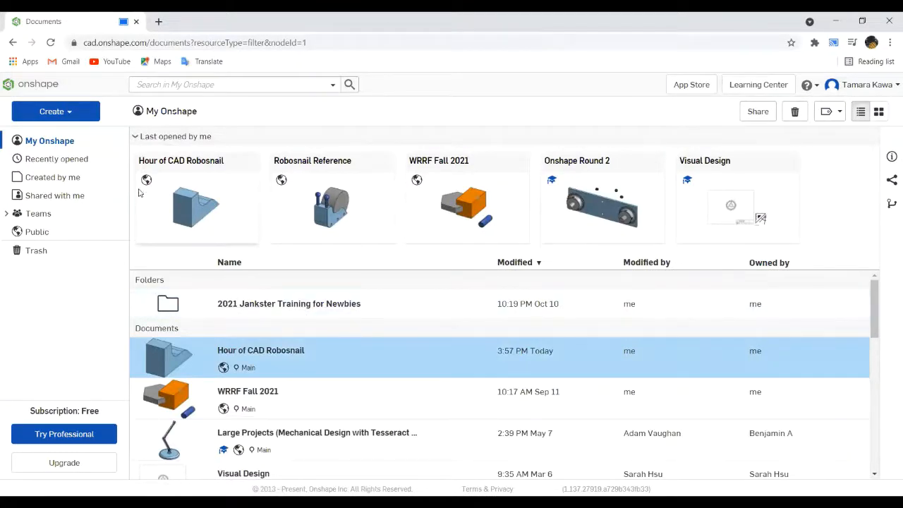
left_click(60, 160)
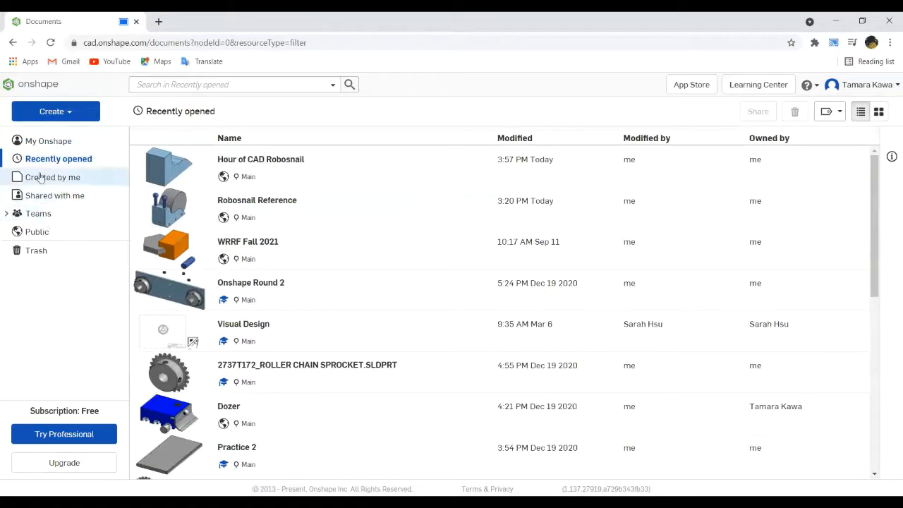
left_click(22, 140)
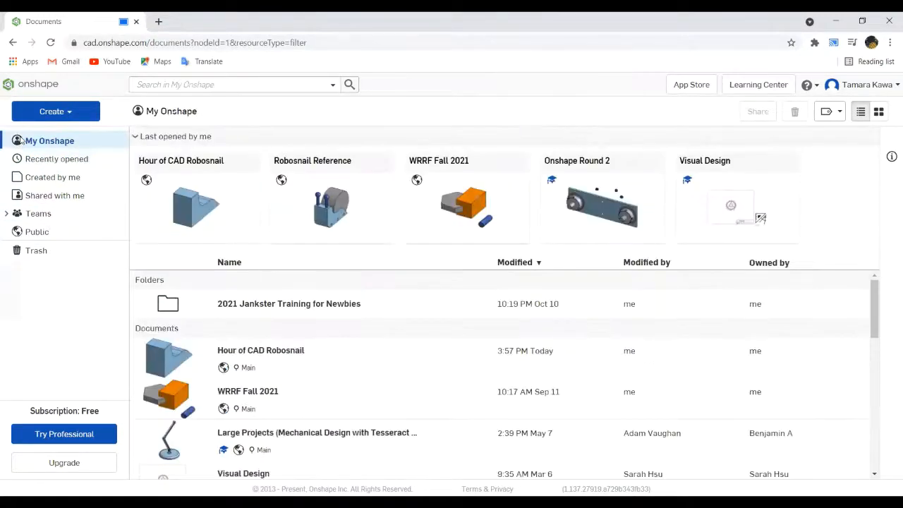
left_click(346, 192)
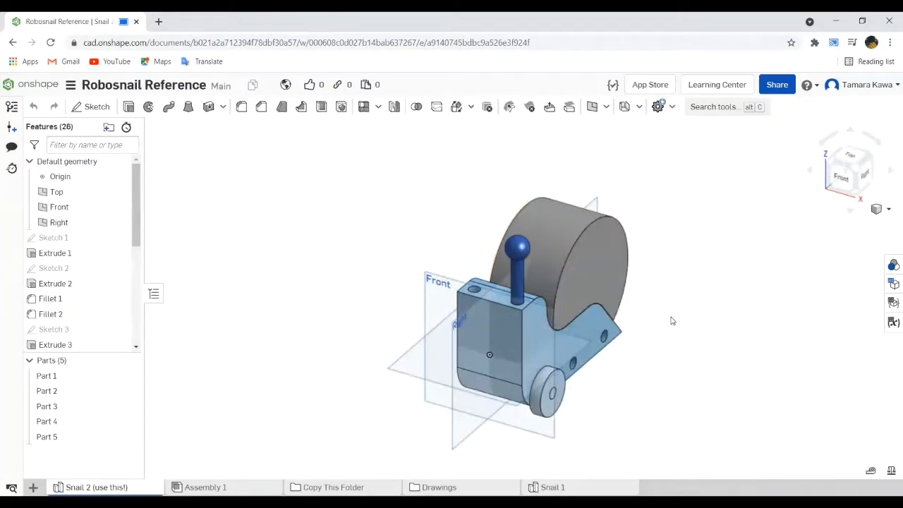
- Examine the finished snail's overall shape and select the ball on its antenna to inspect it
scroll(673, 318, "down", 3)
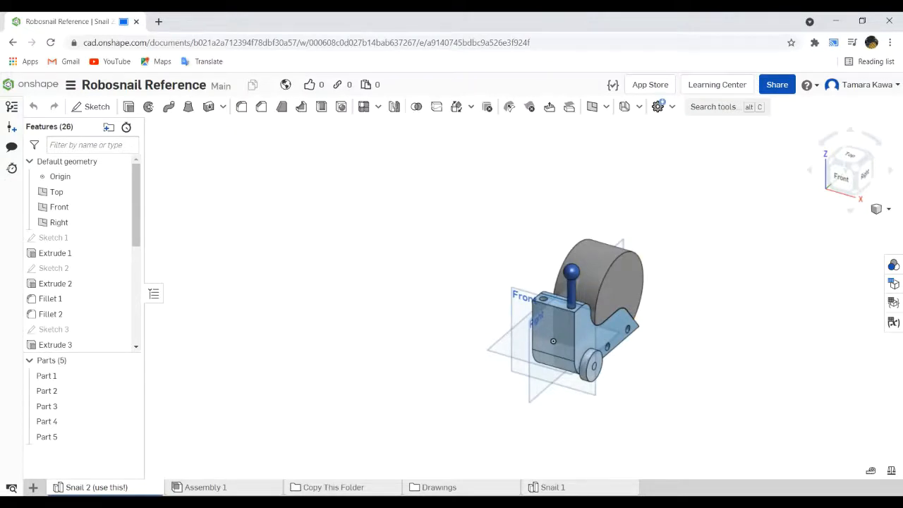
right_click_drag(691, 392, 674, 379)
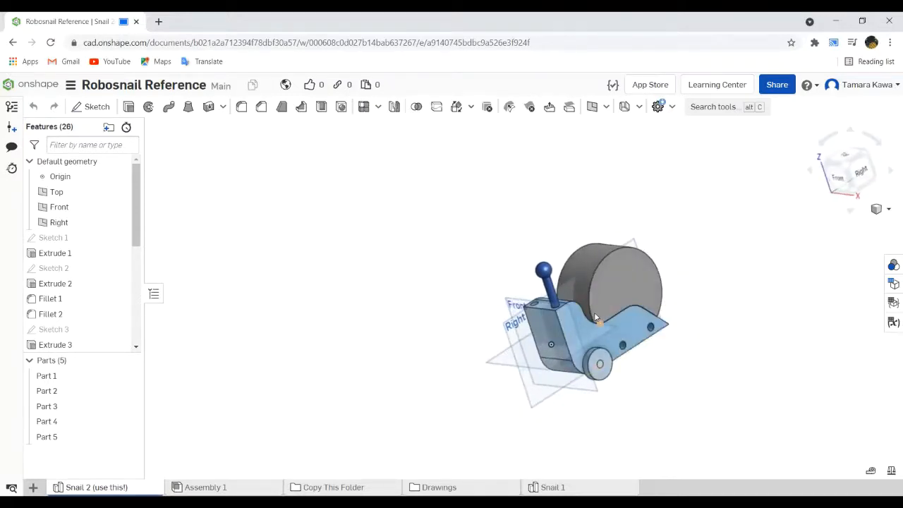
scroll(525, 250, "up", 8)
left_click(518, 243)
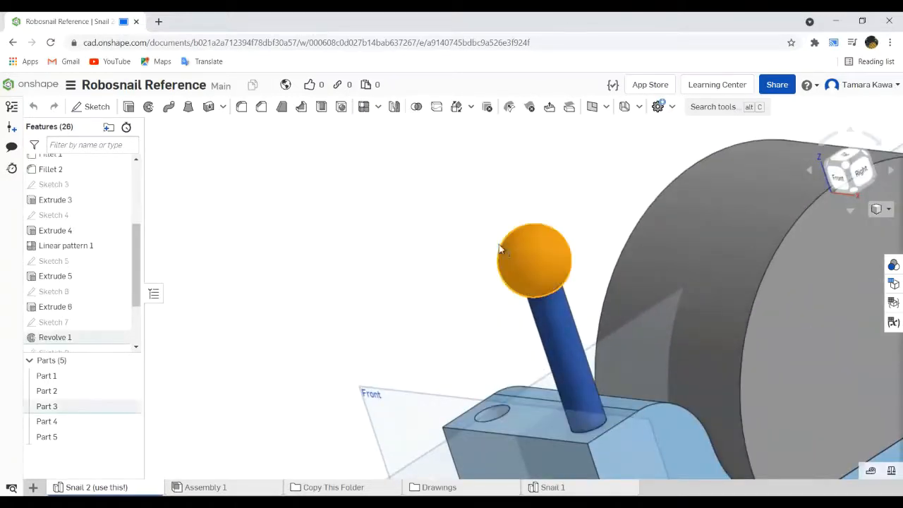
key("shift+1")
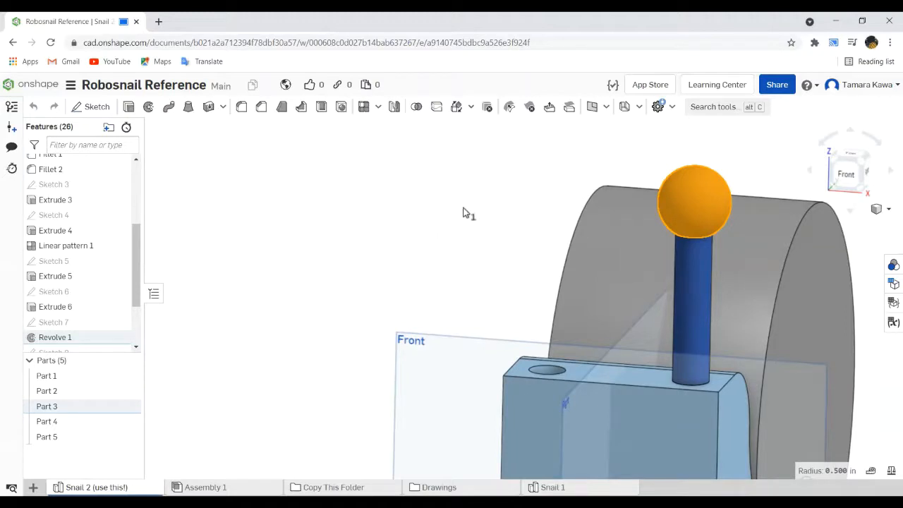
scroll(494, 215, "down", 3)
right_click_drag(503, 216, 618, 329)
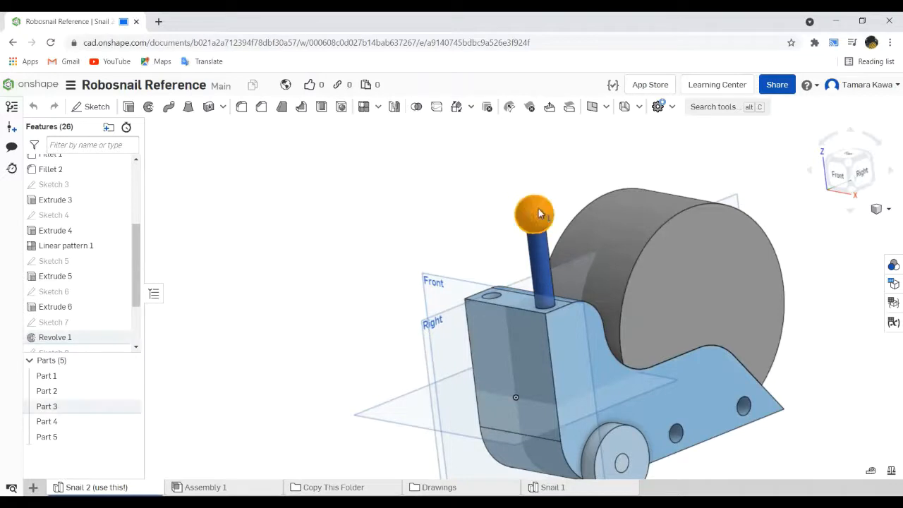
- Open Revolve 1 of the antenna ball to examine its sketch profile and revolve axis, and close it without changes
scroll(134, 247, "down", 2)
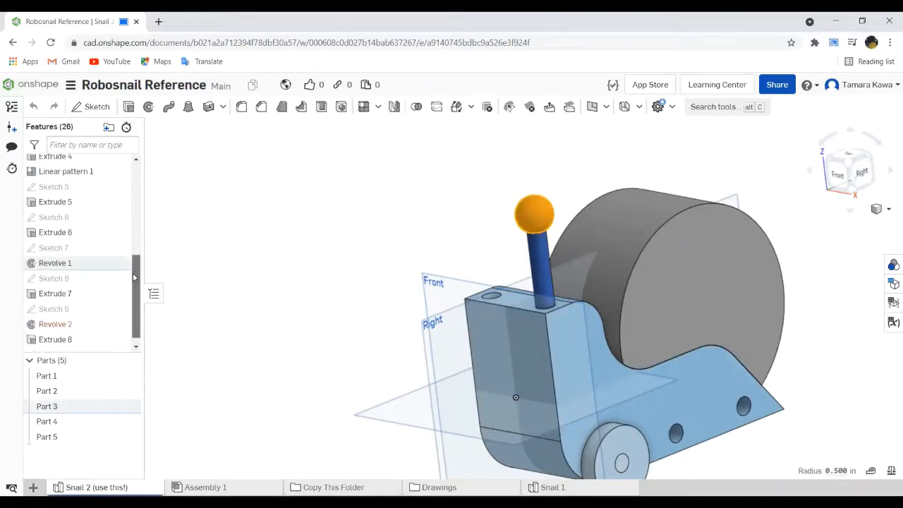
left_click(53, 266)
right_click(54, 266)
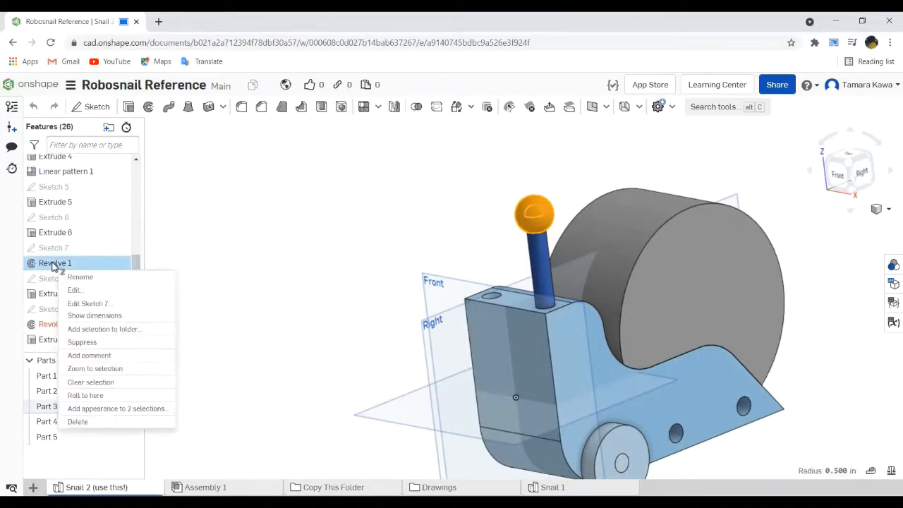
left_click(72, 289)
right_click_drag(468, 218, 530, 318)
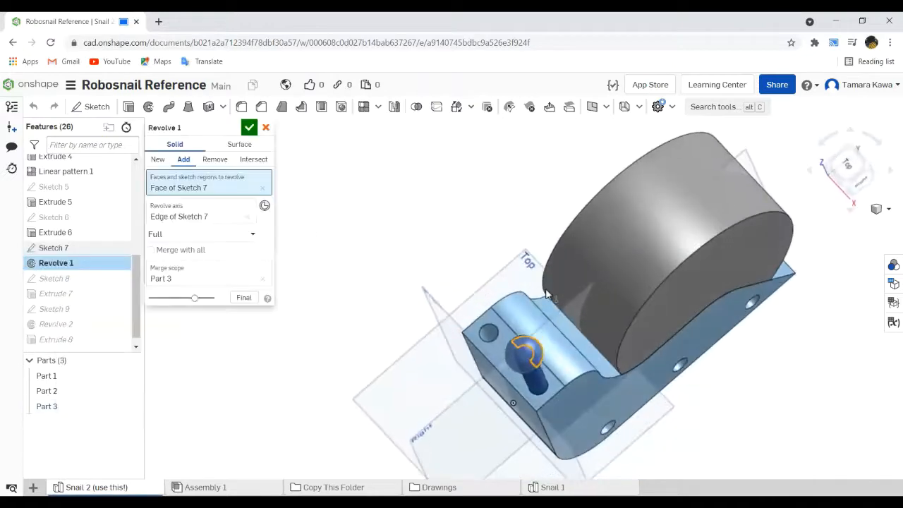
scroll(530, 376, "up", 3)
scroll(531, 376, "up", 3)
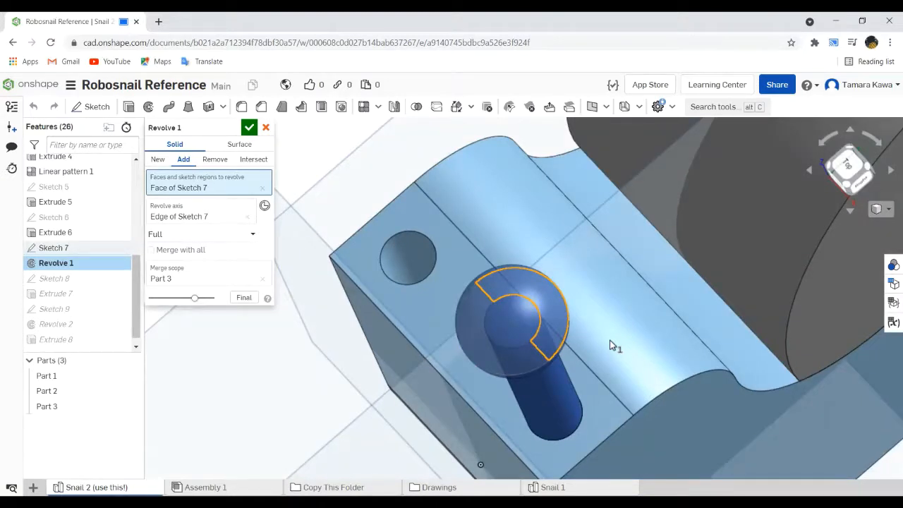
left_click(266, 128)
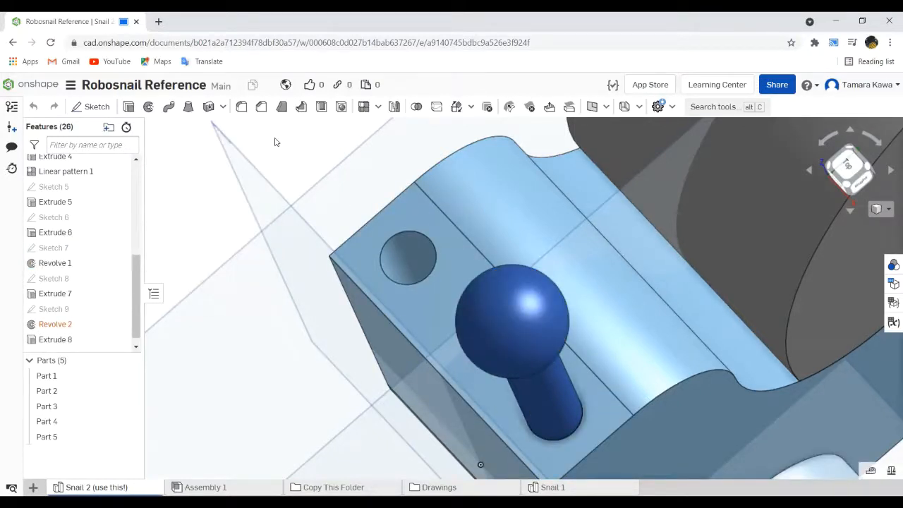
- Look over the finished snail from its side, and return to the documents list to open the Hour of CAD Robosnail document
scroll(492, 262, "up", 3)
scroll(490, 261, "down", 10)
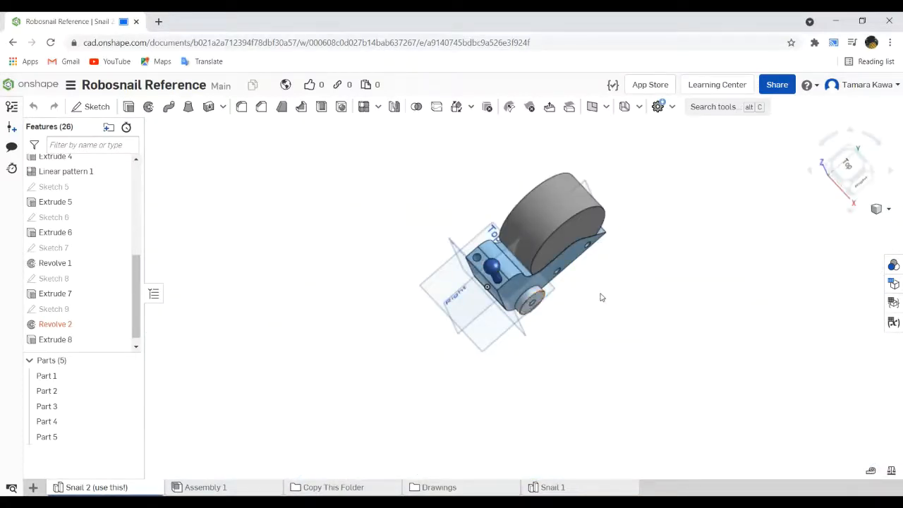
right_click_drag(599, 297, 411, 236)
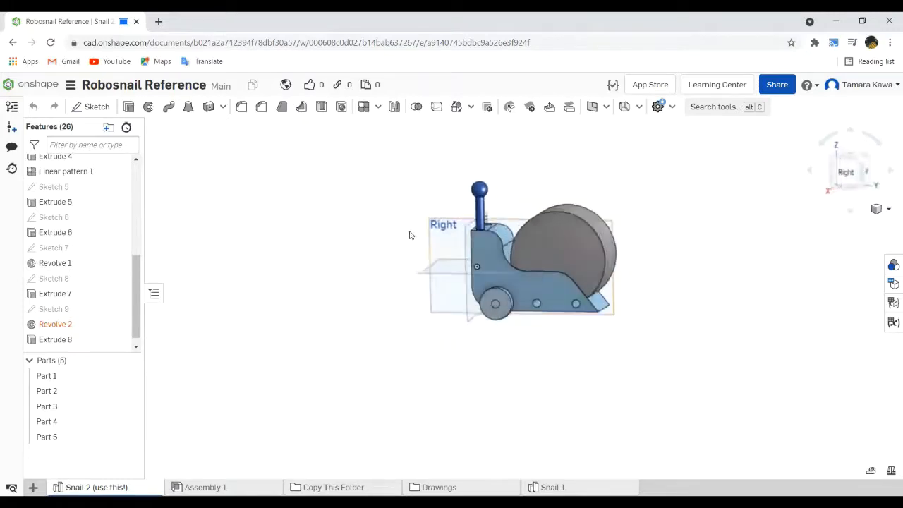
scroll(564, 235, "up", 5)
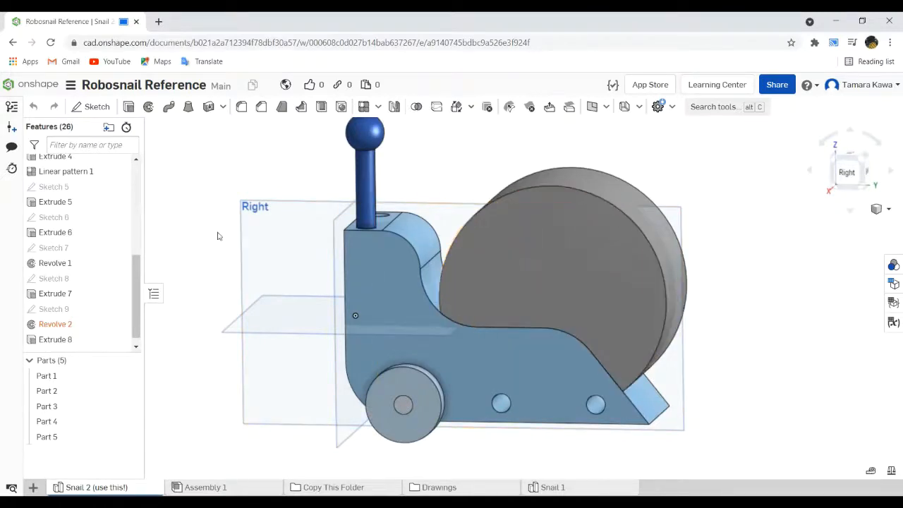
left_click(14, 42)
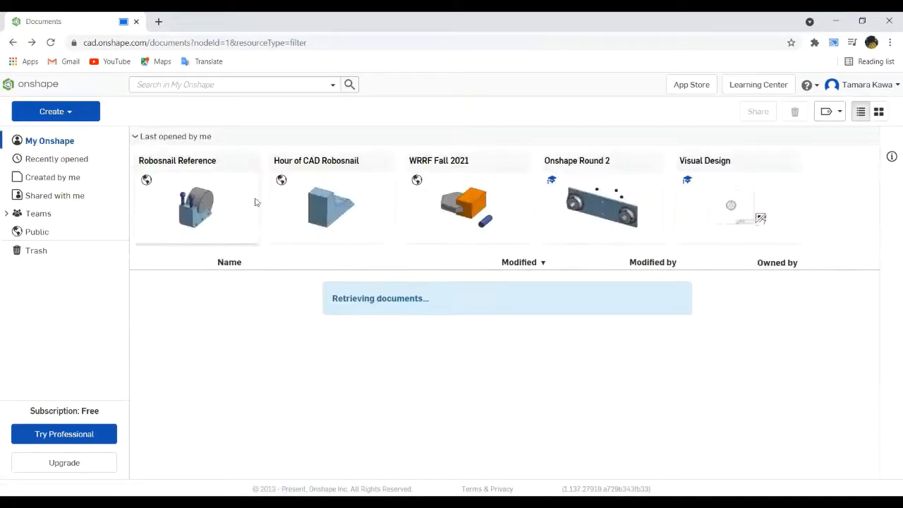
left_click(307, 201)
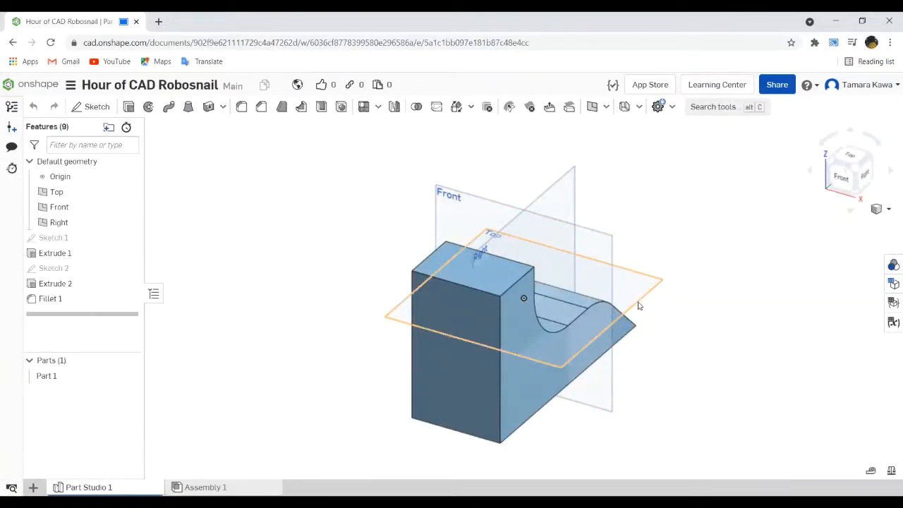
- Start a new sketch on the Right plane, viewed straight on
left_click(868, 185)
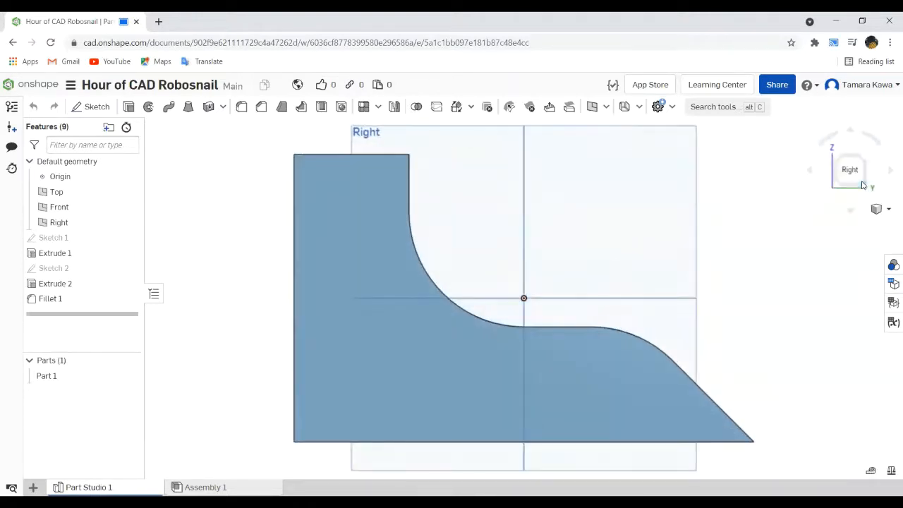
left_click(466, 146)
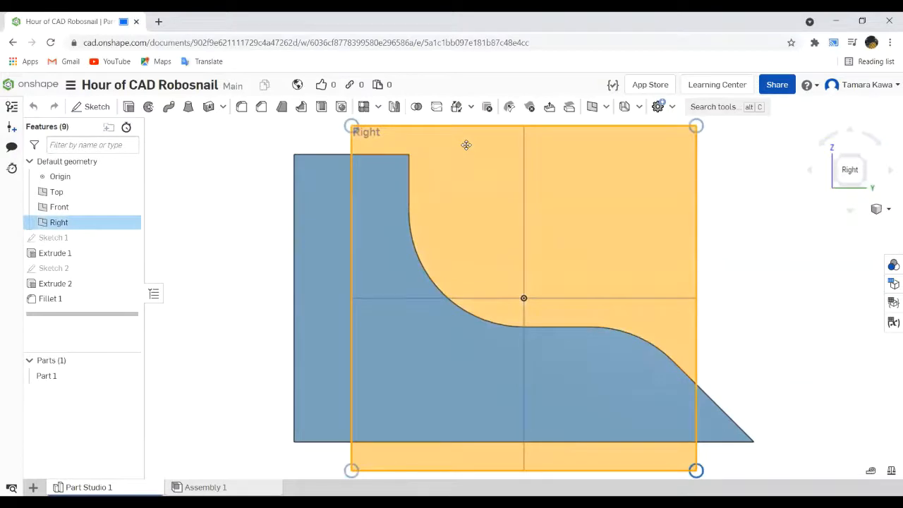
left_click(78, 111)
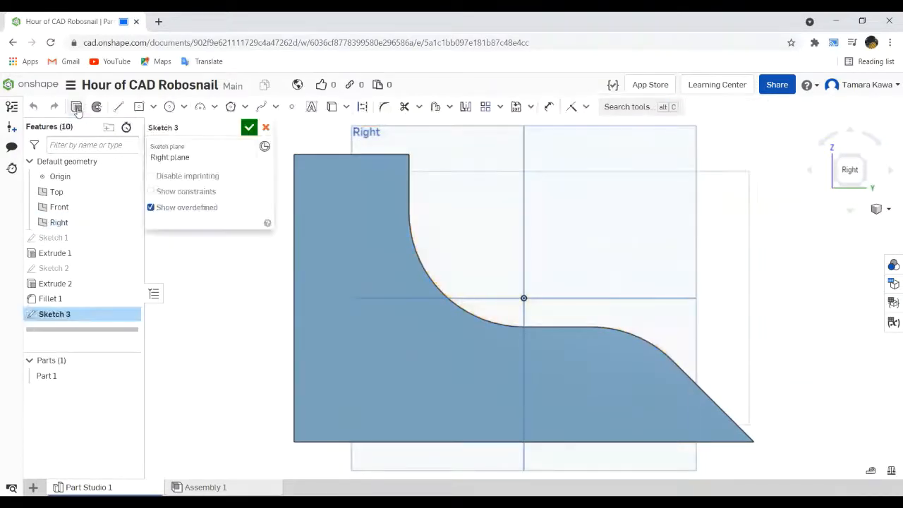
- Sketch a shell circle about 5.18 in in diameter, with its centre about 0.84 in right of and 0.46 in above the origin
left_click(170, 109)
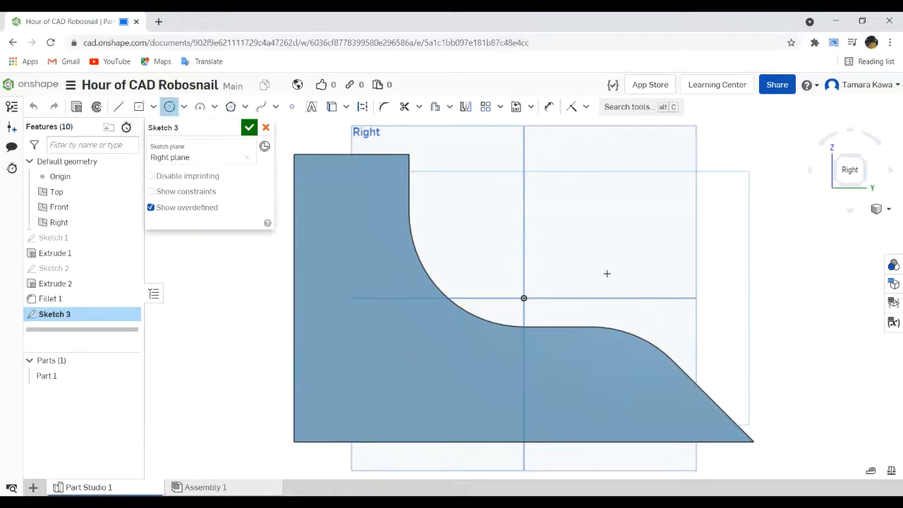
left_click(573, 254)
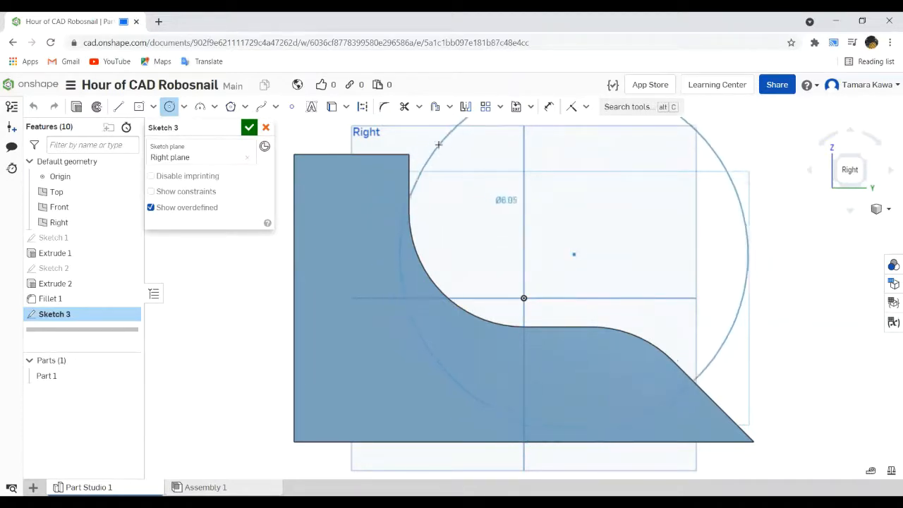
left_click(457, 163)
key("Escape")
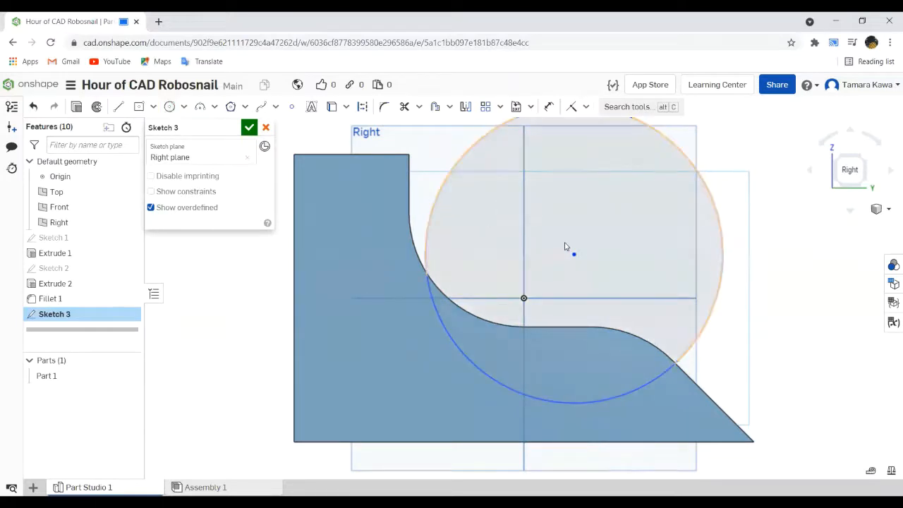
left_click_drag(575, 256, 579, 280)
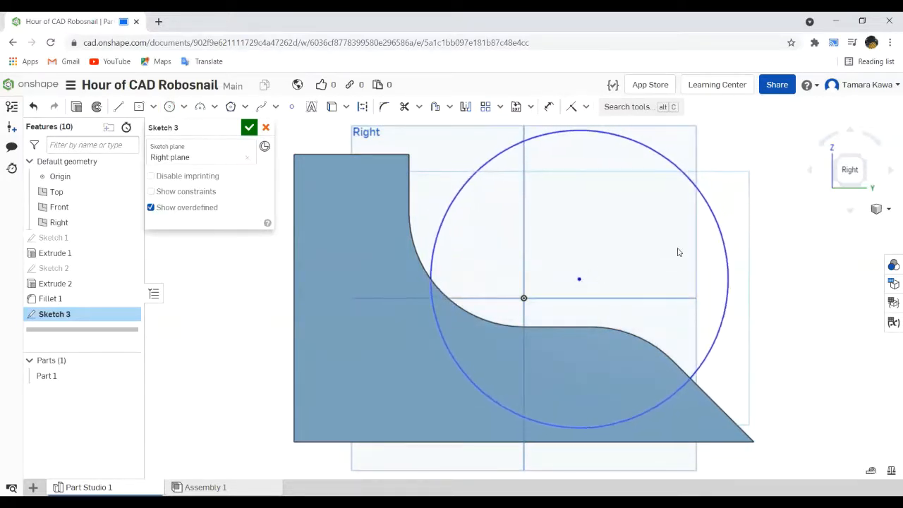
left_click(547, 107)
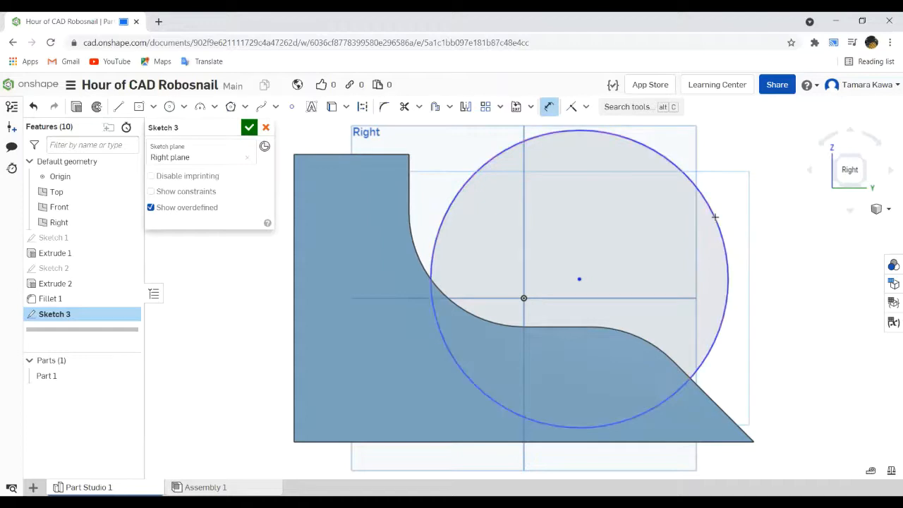
key("Escape")
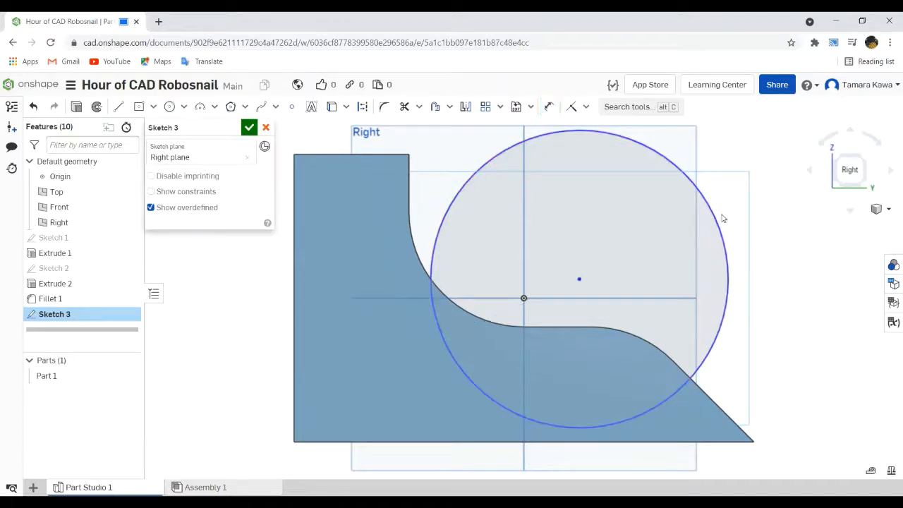
mouse_move(579, 279)
left_mouse_down()
mouse_move(585, 259)
mouse_move(575, 292)
mouse_move(571, 271)
left_mouse_up()
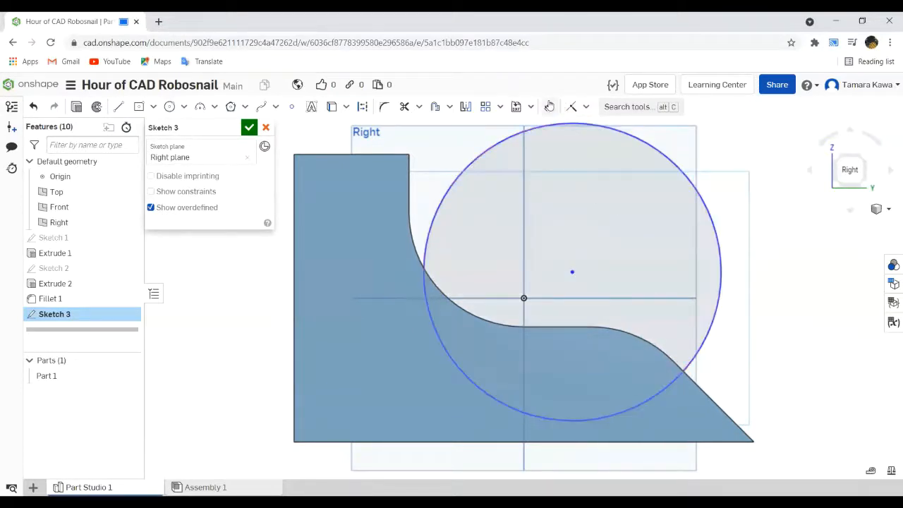
- Dimension the shell circle's diameter as 5.5 in
left_click(549, 106)
left_click(660, 148)
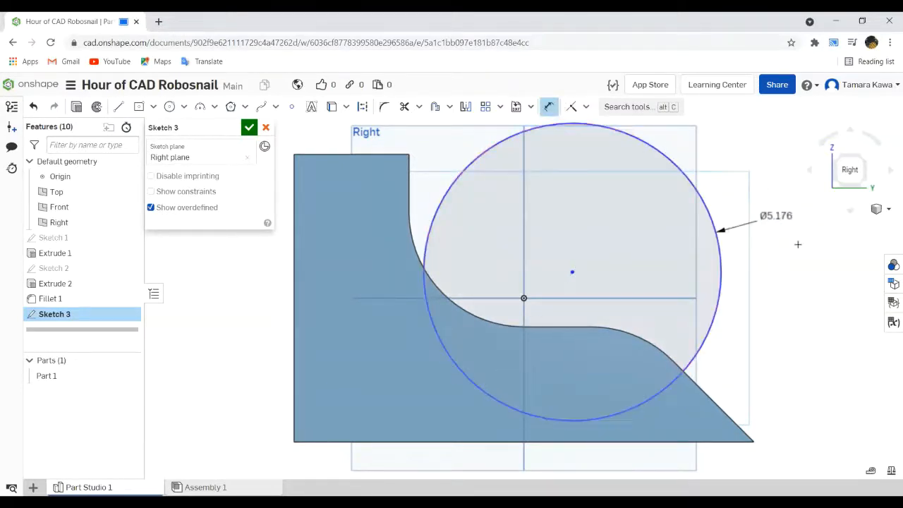
left_click(812, 285)
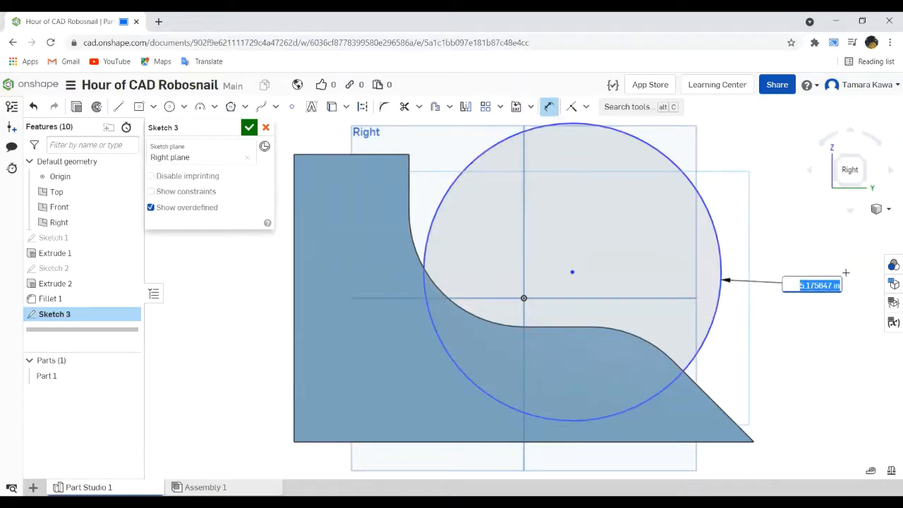
type("5.5")
key("Return")
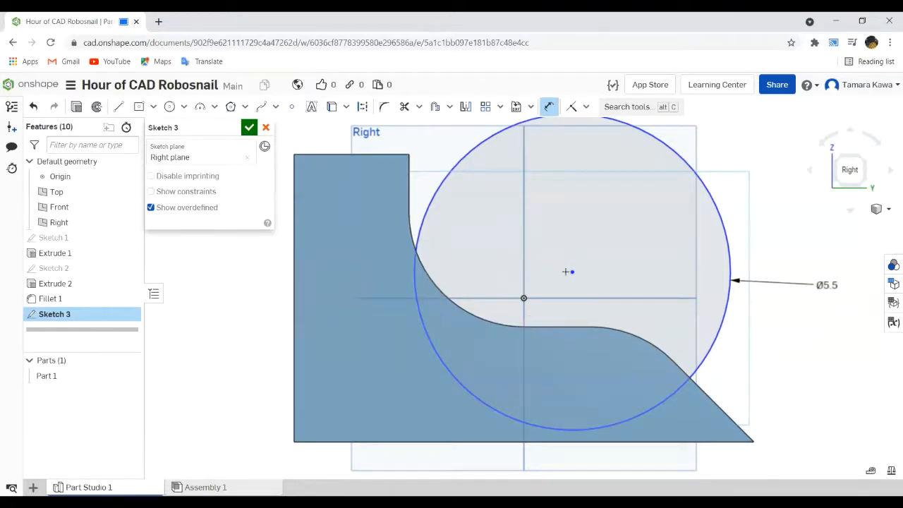
- Dimension the circle's centre 0.75 in horizontally from the origin
left_click(525, 297)
left_click(572, 272)
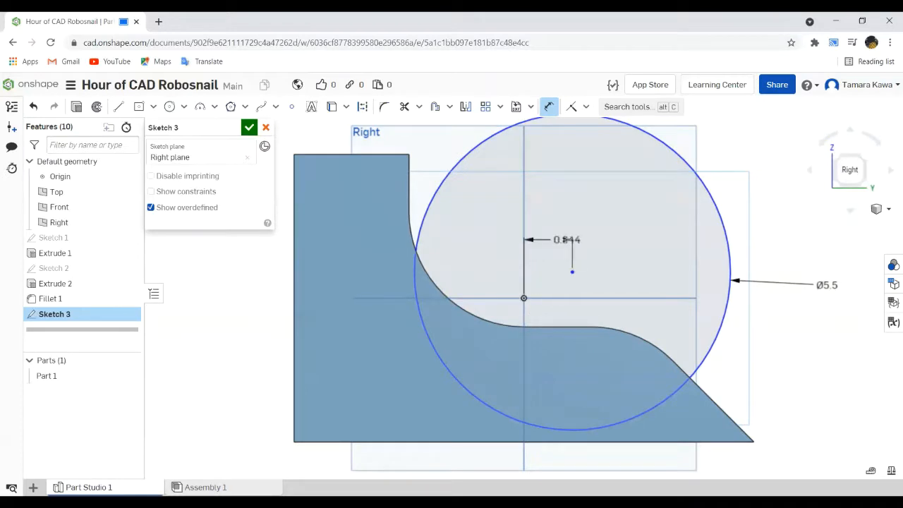
left_click(550, 205)
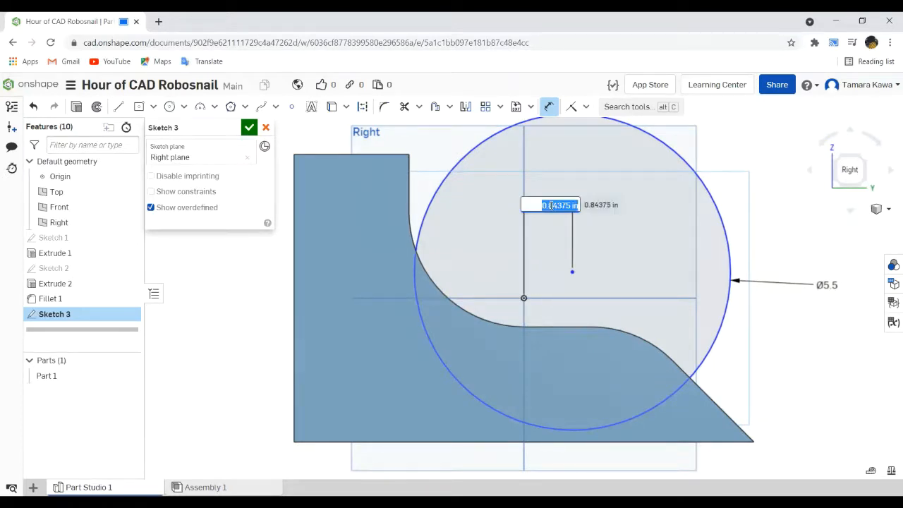
key("BackSpace")
type(".75")
key("Return")
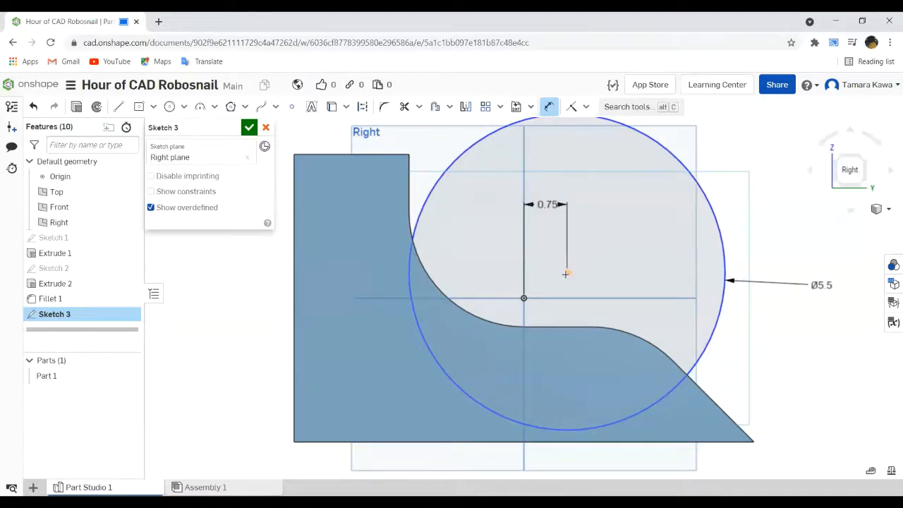
- Dimension the circle's centre 0.5 in vertically above the origin
left_click(523, 299)
left_click(576, 318)
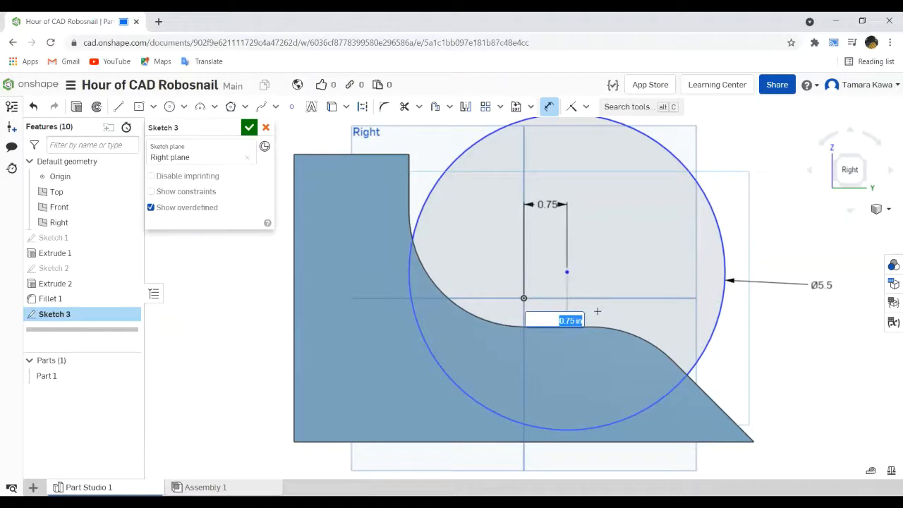
key("Return")
left_click(566, 272)
left_click(524, 298)
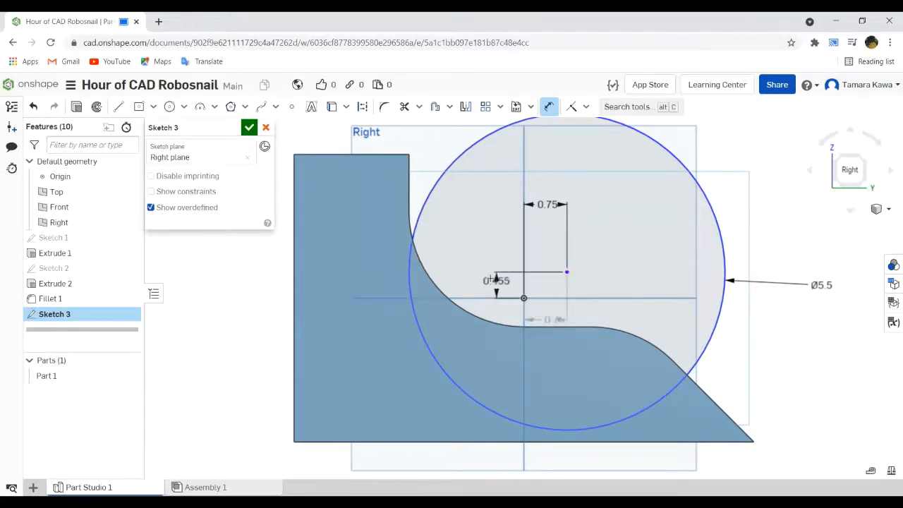
left_click(487, 300)
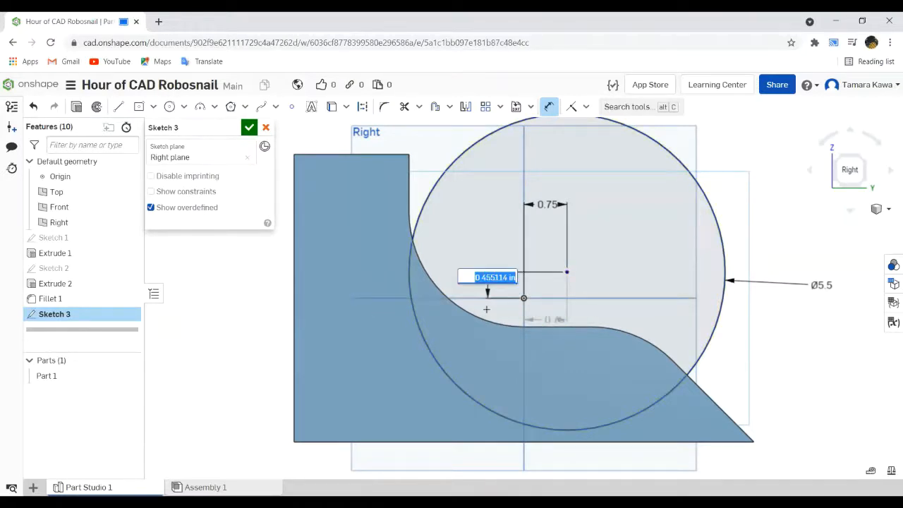
type("0.5")
key("Return")
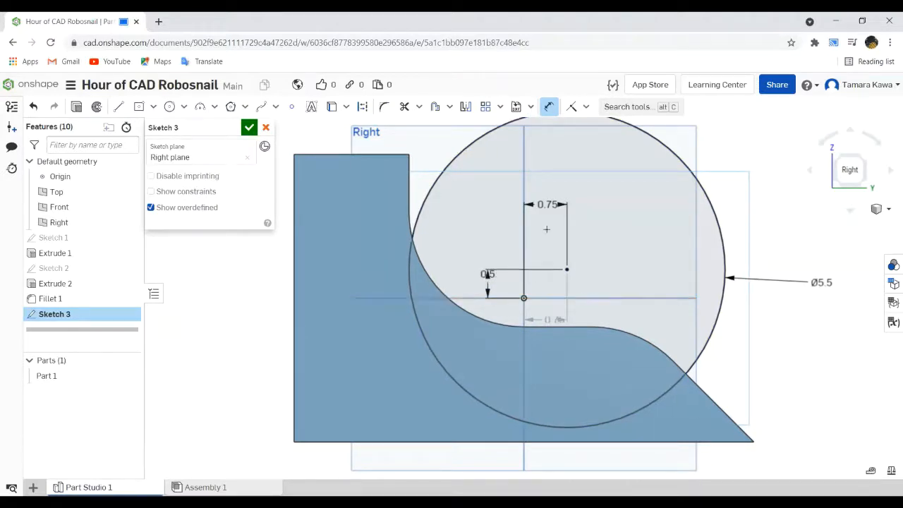
- Undo the circle's diameter dimension and all dimensions from its centre to the origin
key("ctrl+z")
key("ctrl+z")
key("ctrl+z")
key("ctrl+z")
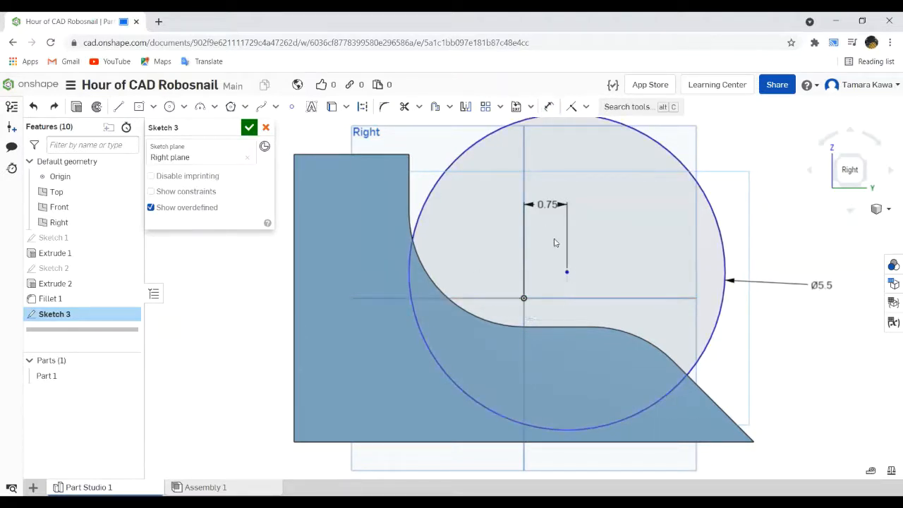
key("ctrl+z")
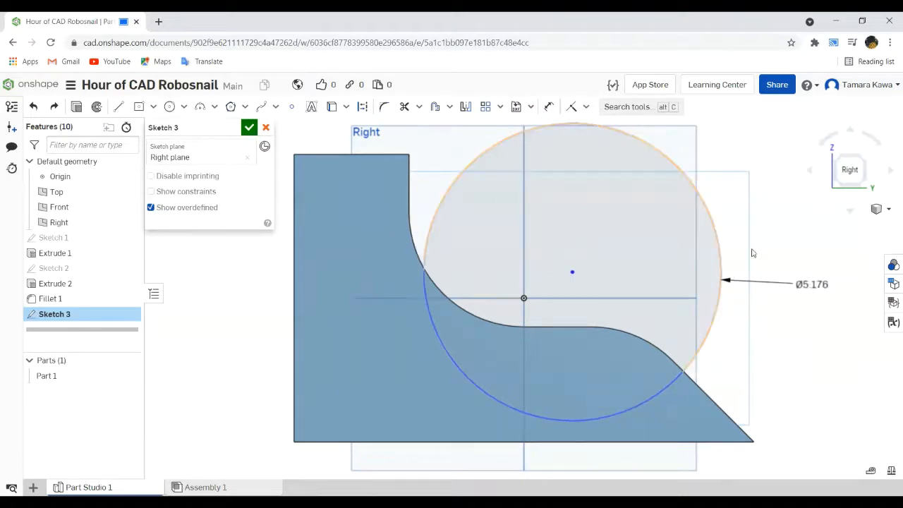
key("ctrl+z")
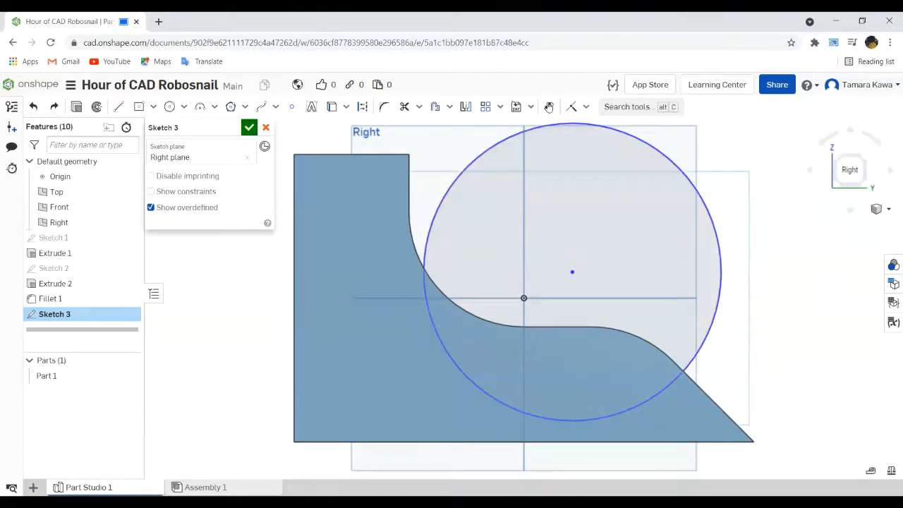
- Dimension the shell circle's diameter as 5.5 in
left_click(549, 107)
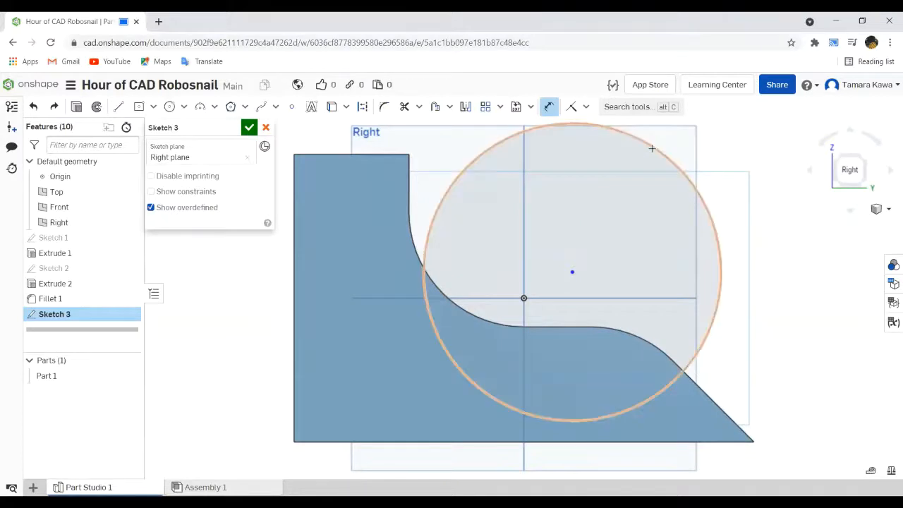
left_click(650, 148)
left_click(815, 231)
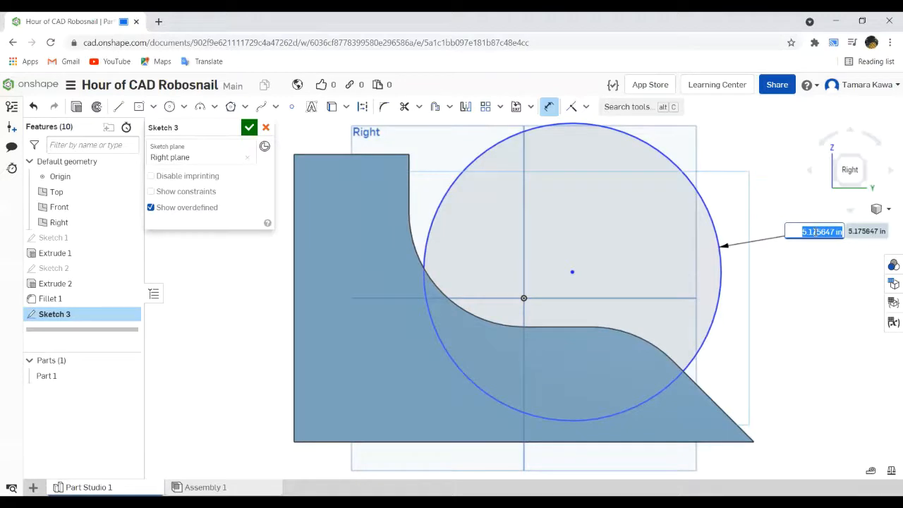
type("5.5")
key("Return")
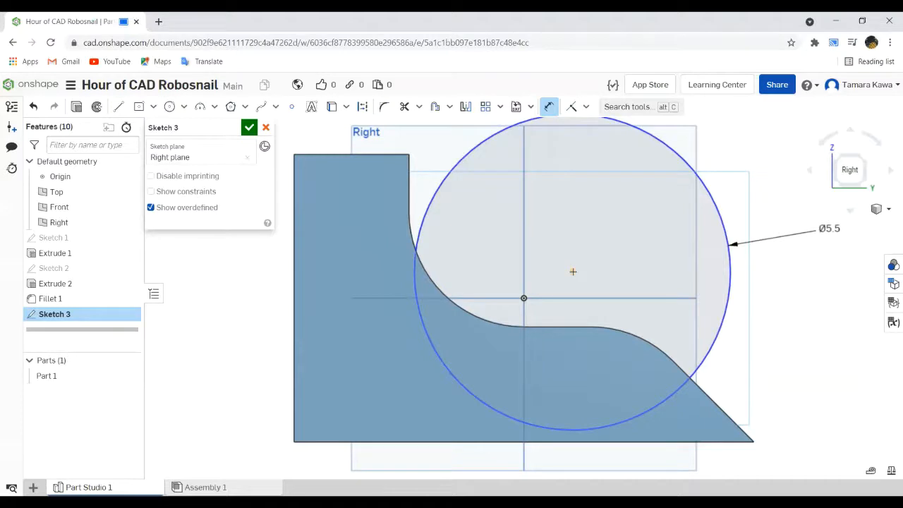
left_click(523, 298)
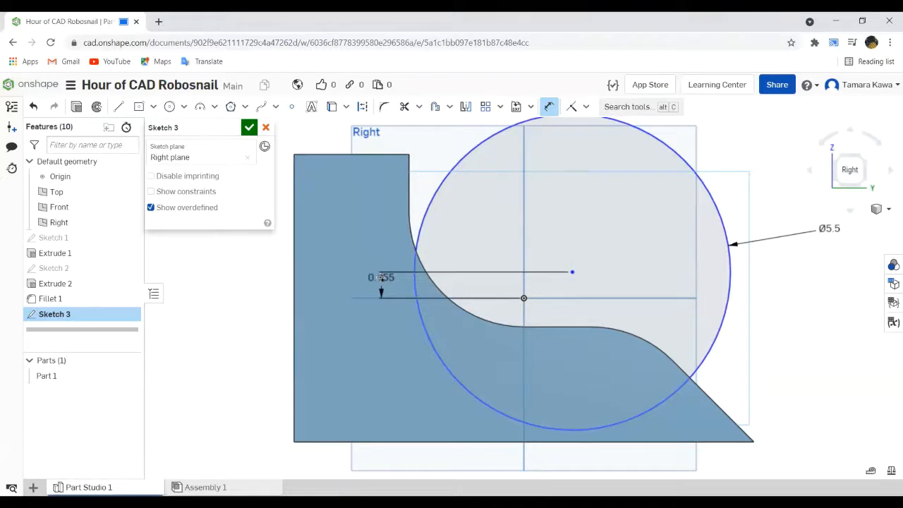
key("Escape")
key("grave")
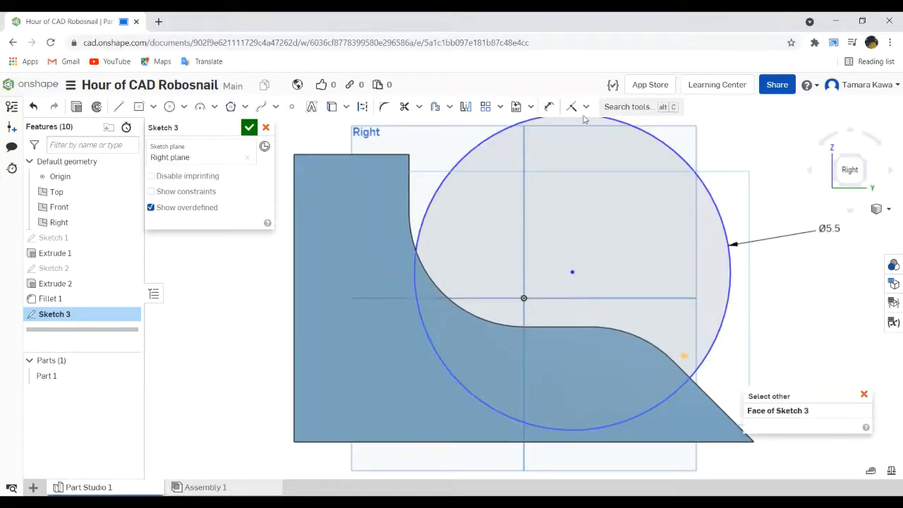
- Dimension the circle's centre 1 in horizontally from the origin
left_click(549, 107)
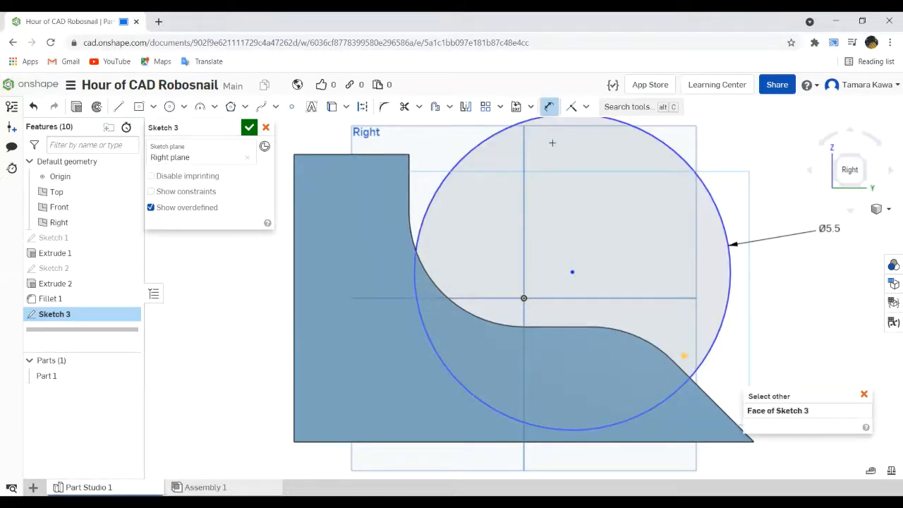
left_click(573, 271)
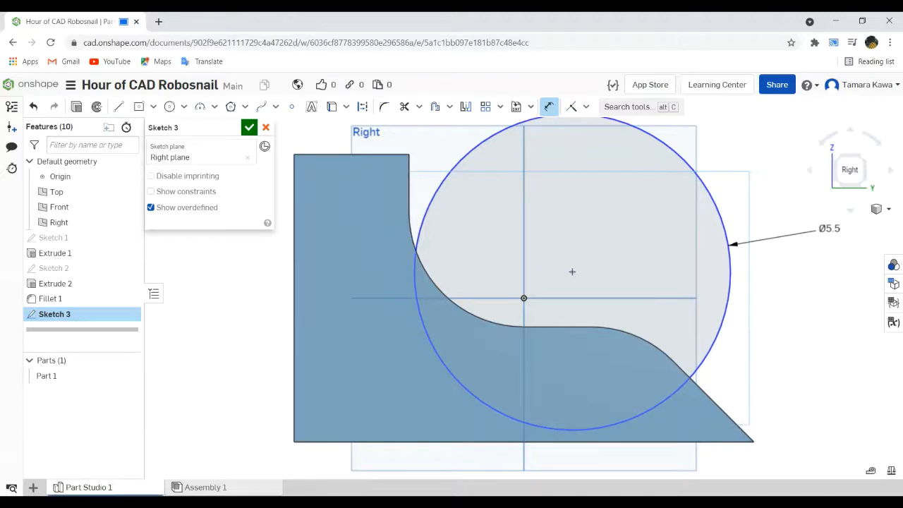
left_click(524, 298)
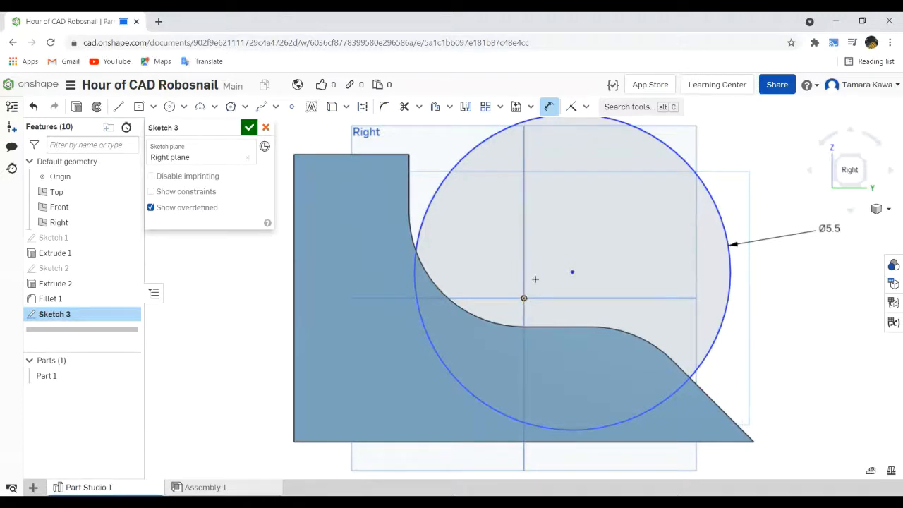
left_click(572, 271)
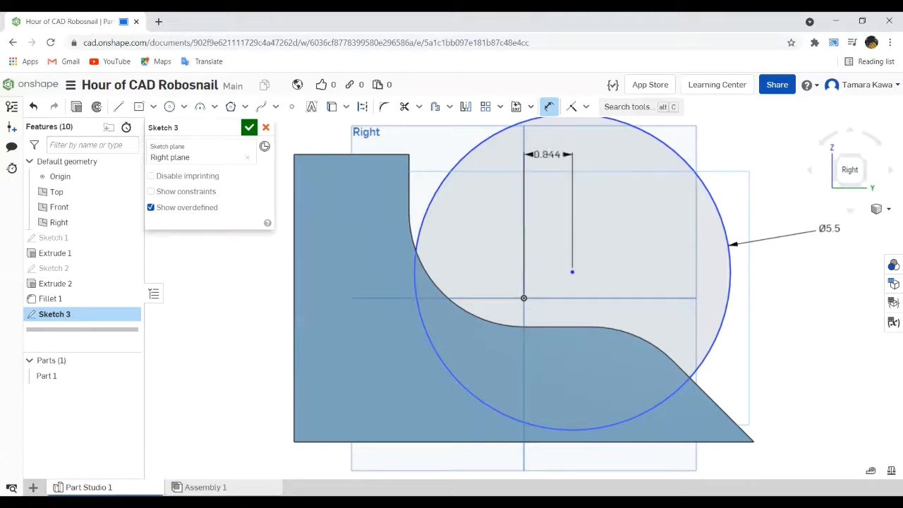
left_click(548, 154)
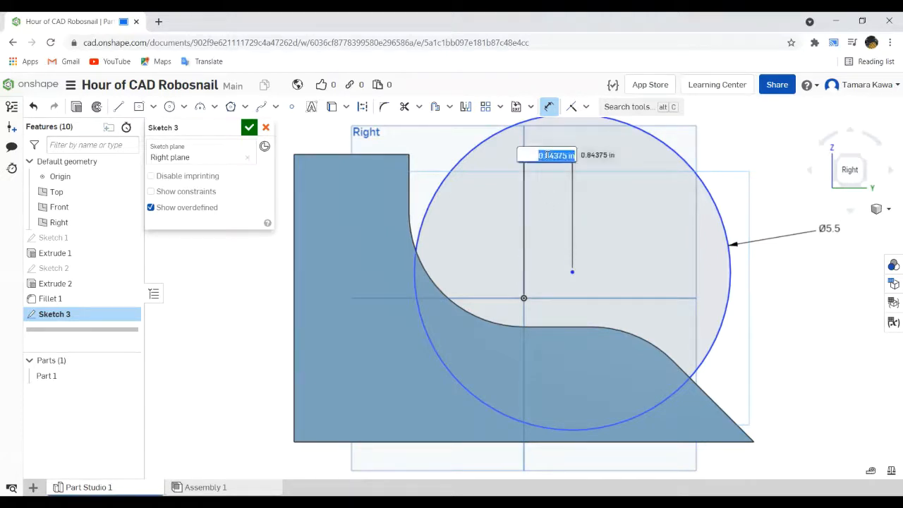
key("BackSpace")
type(".75in")
key("BackSpace")
key("BackSpace")
key("BackSpace")
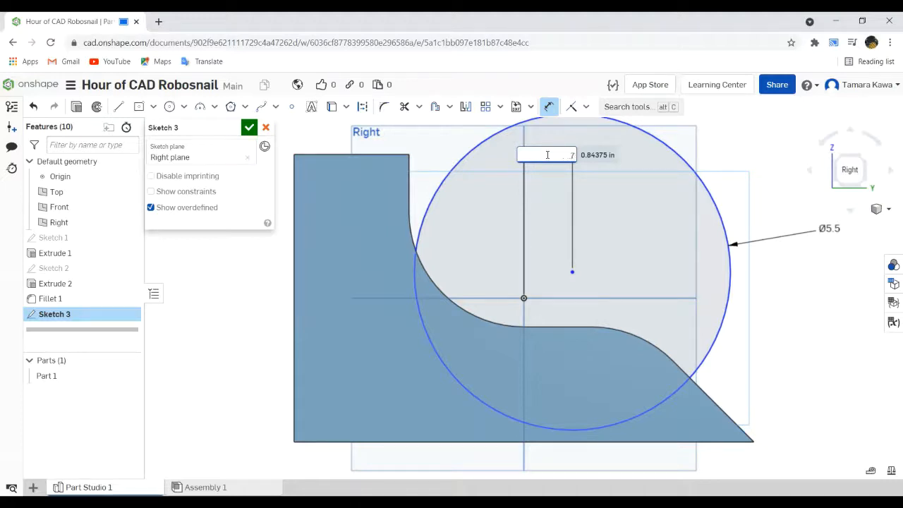
type(".1")
key("Return")
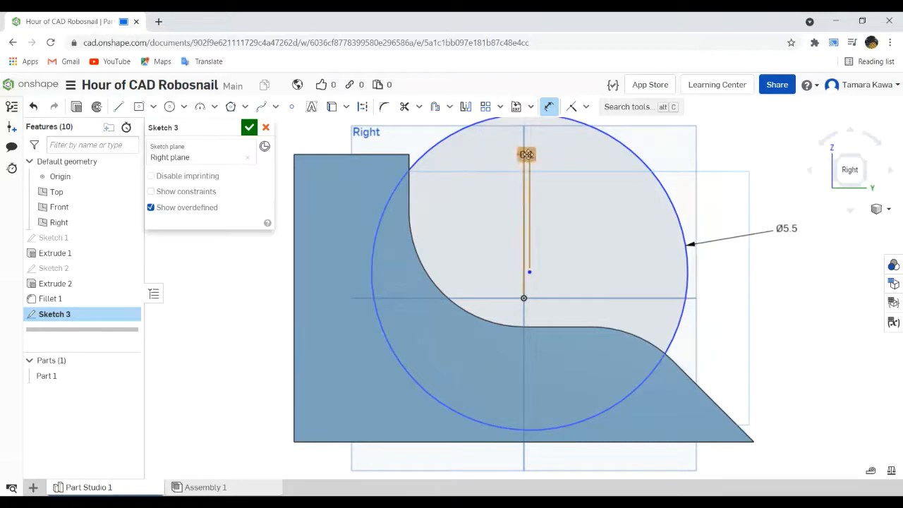
double_click(527, 154)
type("1")
key("Return")
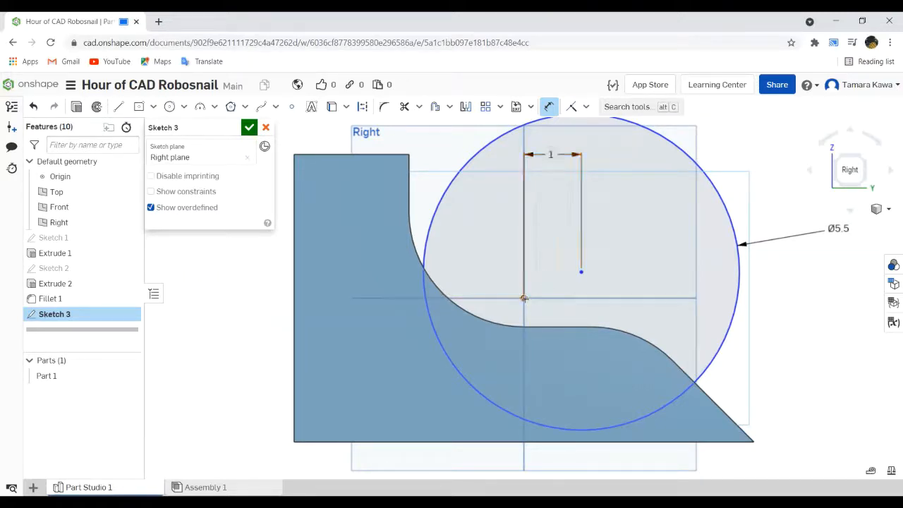
- Dimension the circle's centre 0.375 in vertically above the origin and finish the sketch
left_click(582, 271)
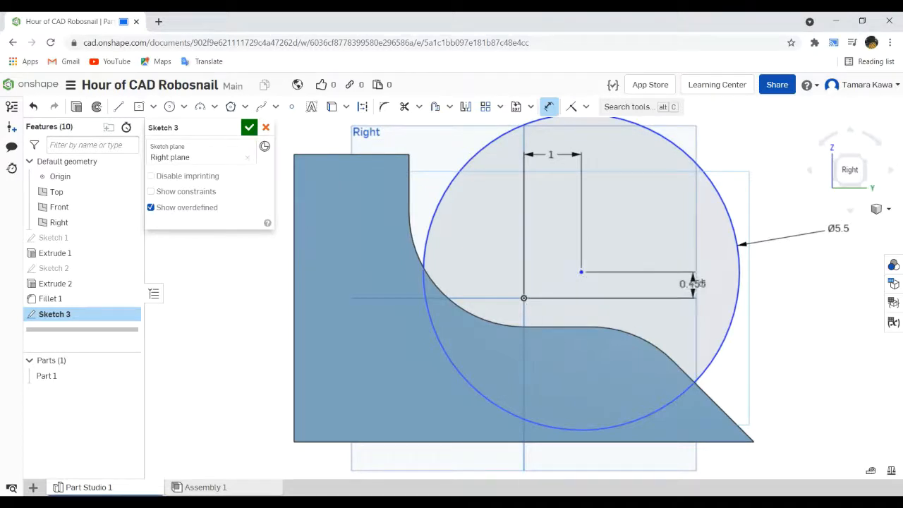
left_click(700, 286)
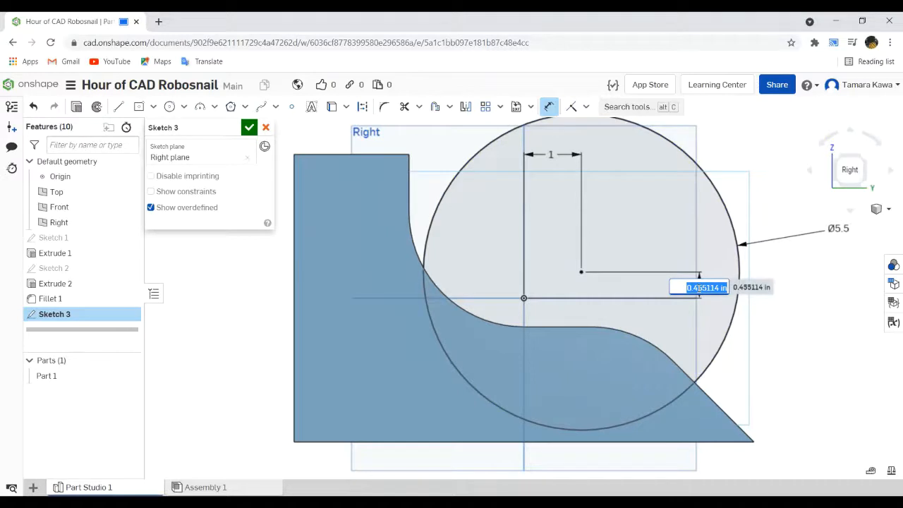
type("0.375")
key("Return")
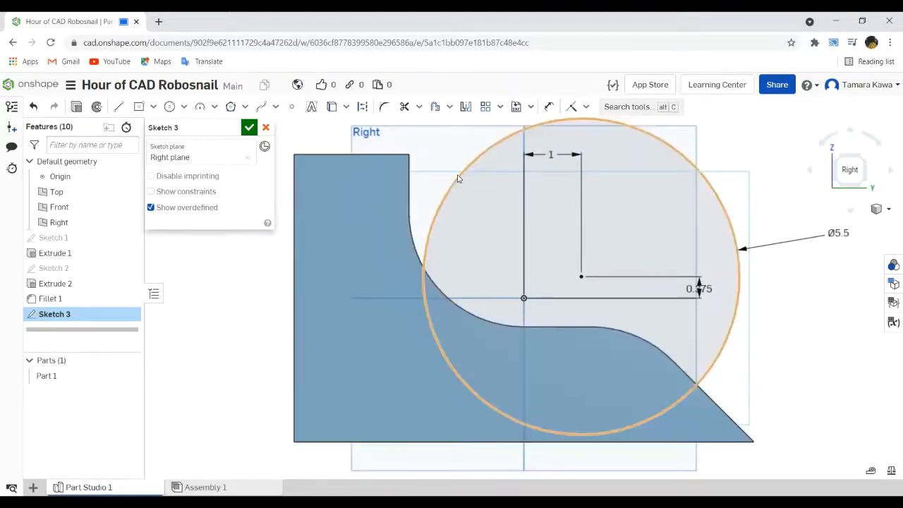
left_click(253, 131)
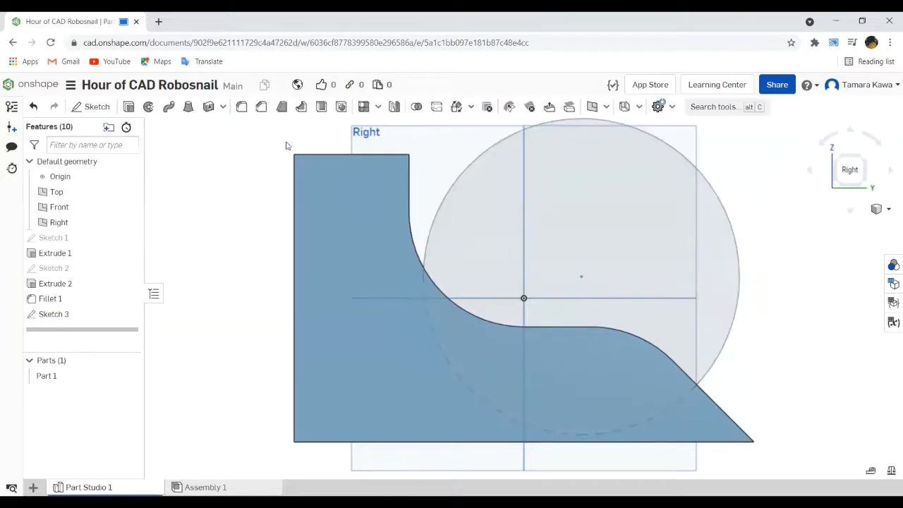
- Reopen Sketch 3 and project the body's curved and sloped upper edges beneath the circle into it
left_click(129, 107)
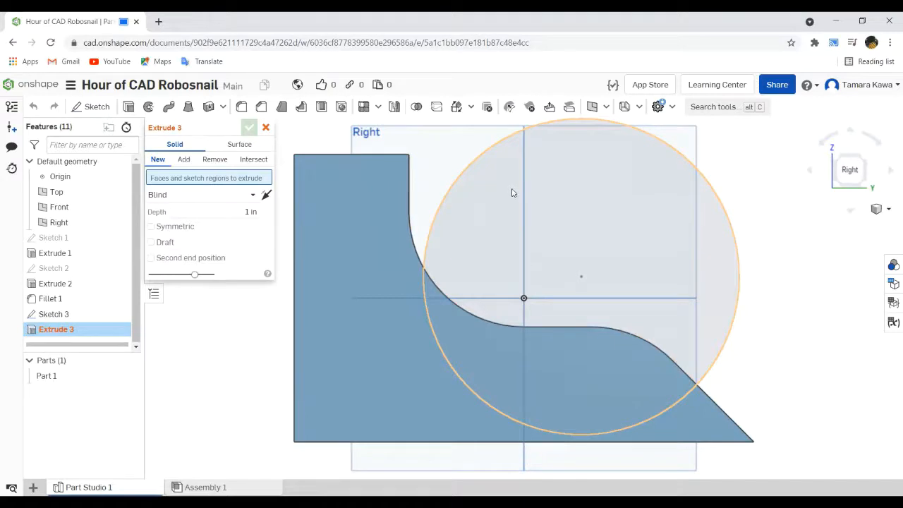
left_click(265, 127)
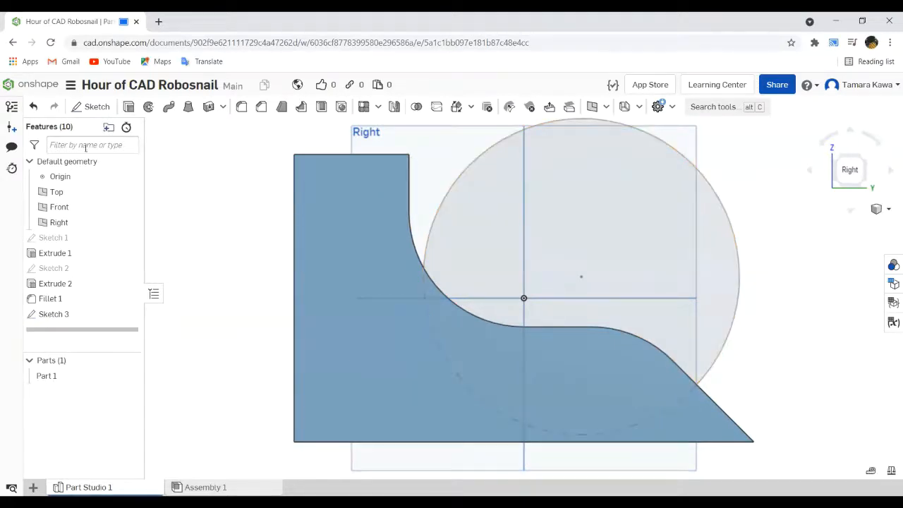
double_click(36, 313)
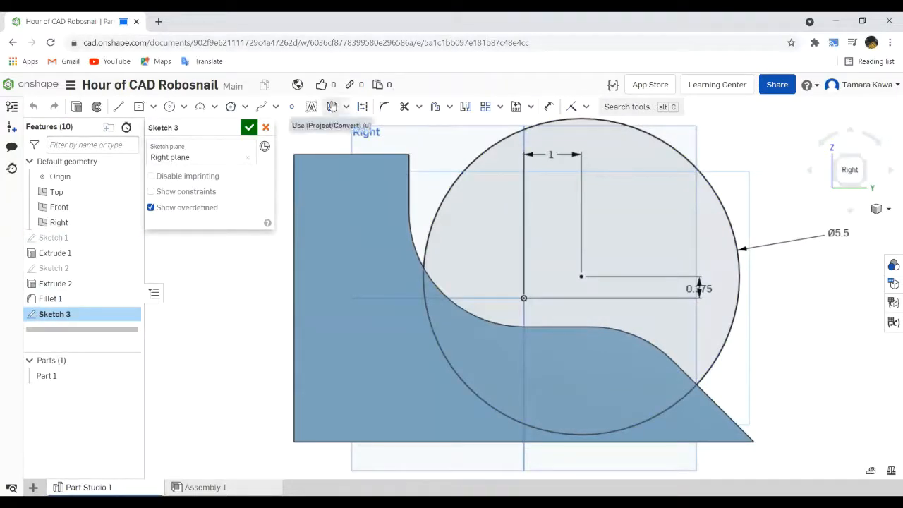
left_click(332, 107)
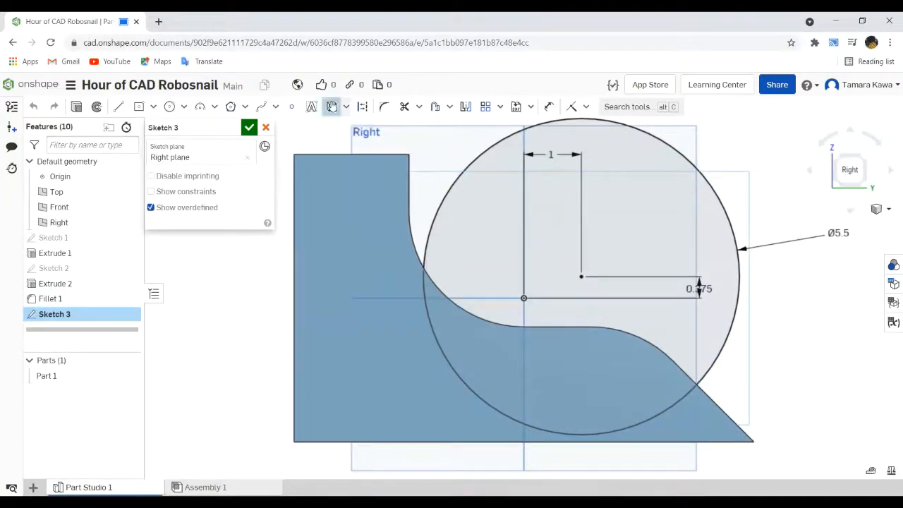
left_click(434, 285)
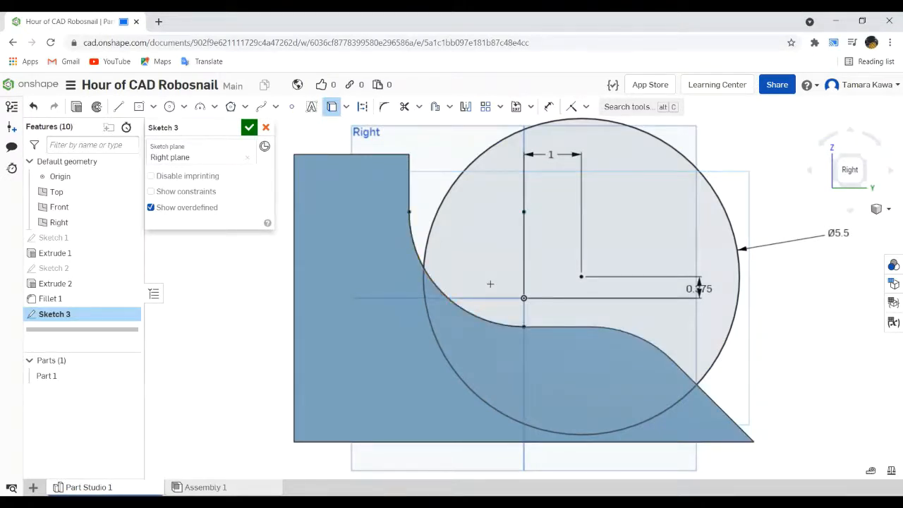
left_click(544, 326)
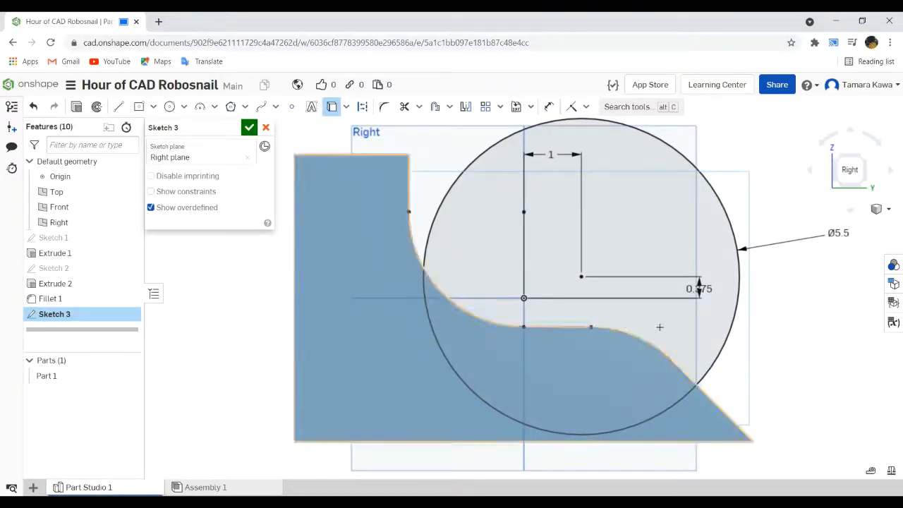
left_click(650, 342)
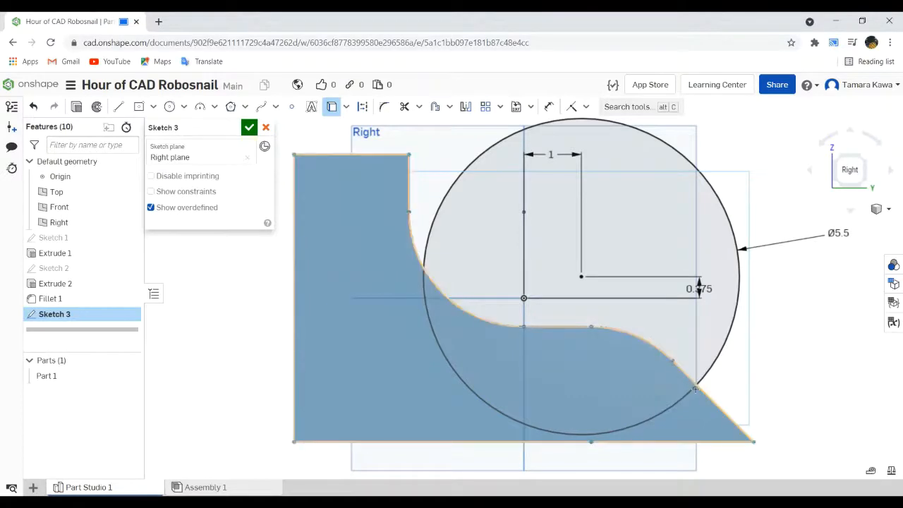
left_click(694, 383)
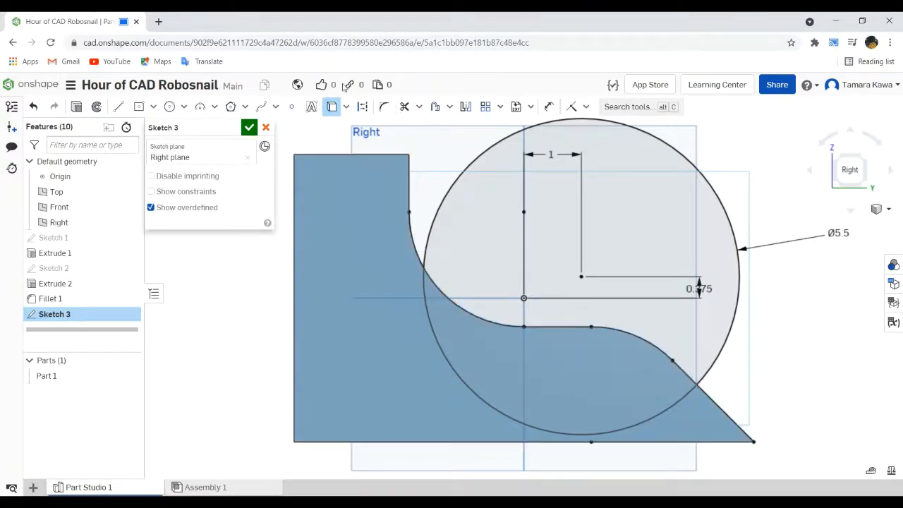
- Trim away the part of the circle lying inside the body's profile and finish the sketch
left_click(404, 107)
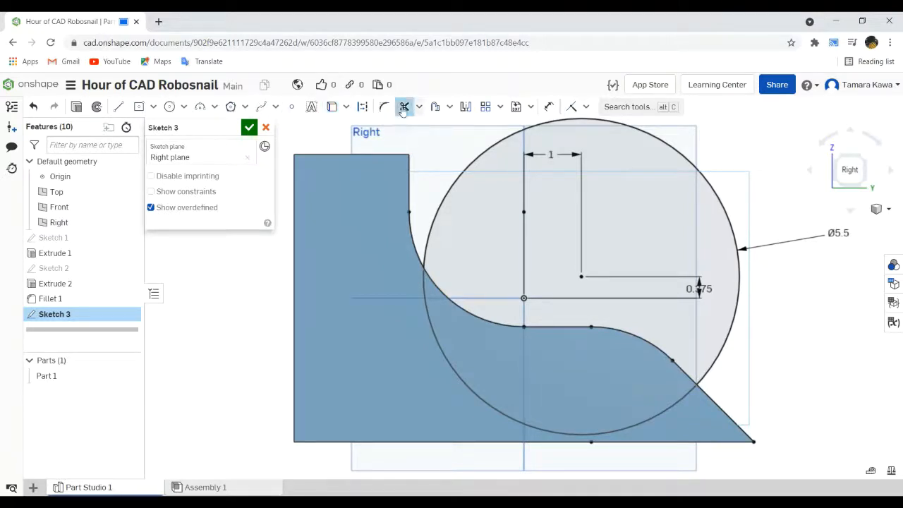
left_click(423, 275)
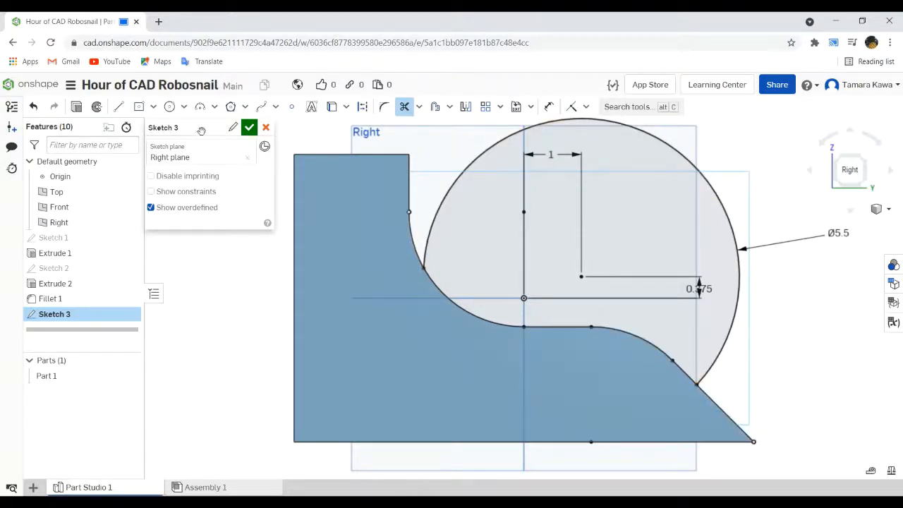
left_click(248, 128)
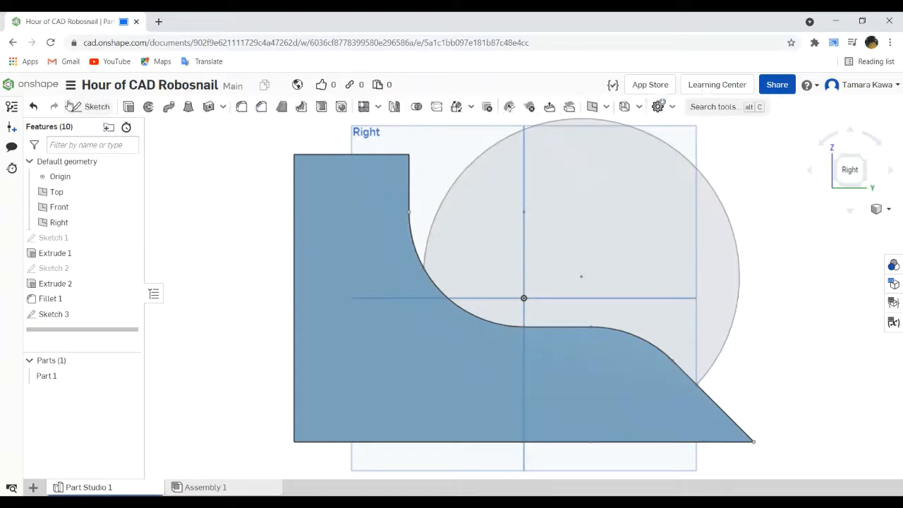
- Extrude the trimmed shell region as a new solid separate from the body
left_click(128, 106)
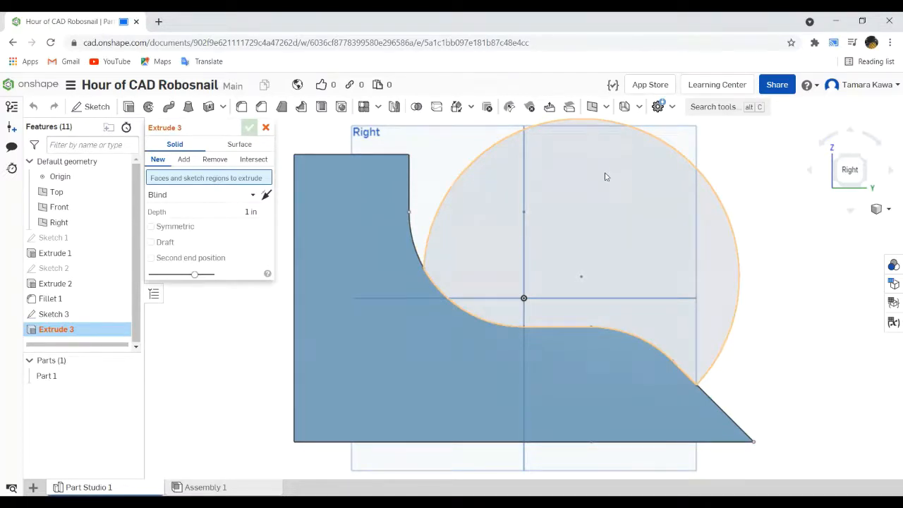
left_click(177, 161)
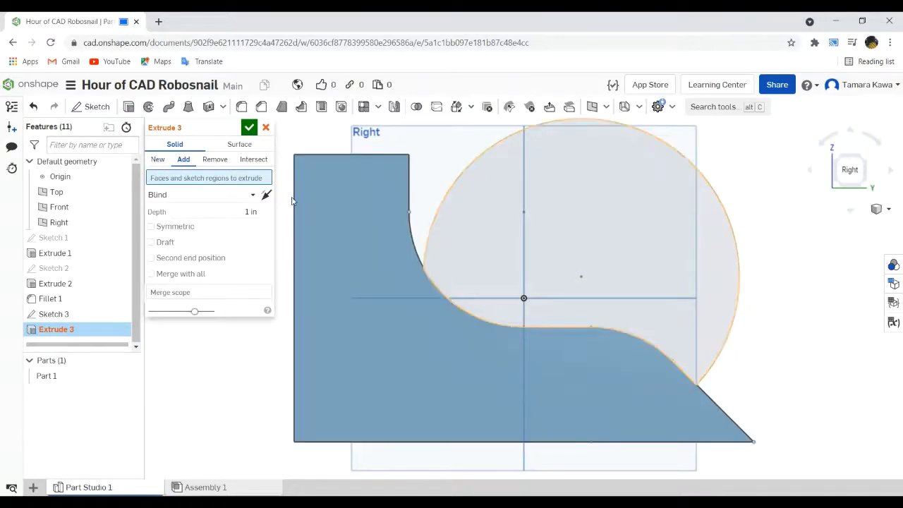
left_click(157, 159)
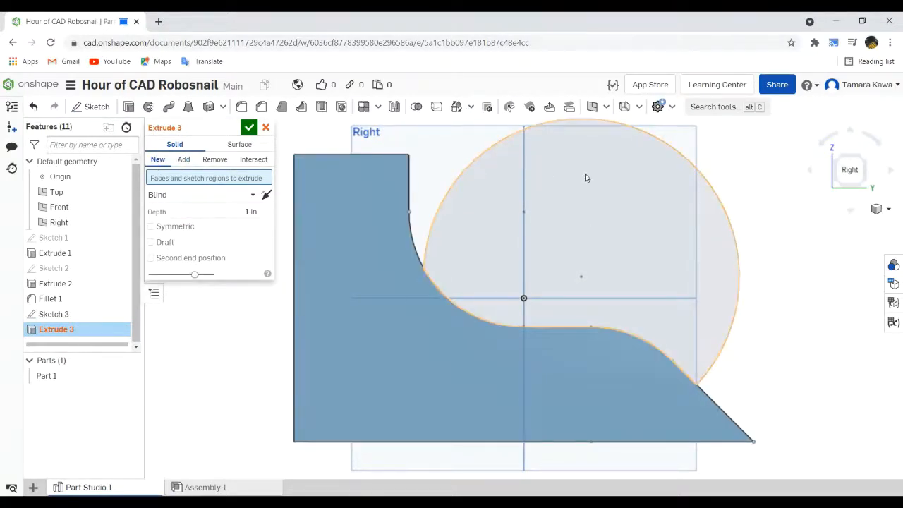
left_click(584, 174)
right_click_drag(581, 176, 415, 241)
- Try the Up to next end type with a second end position, keeping only the shell region selected
left_click(252, 206)
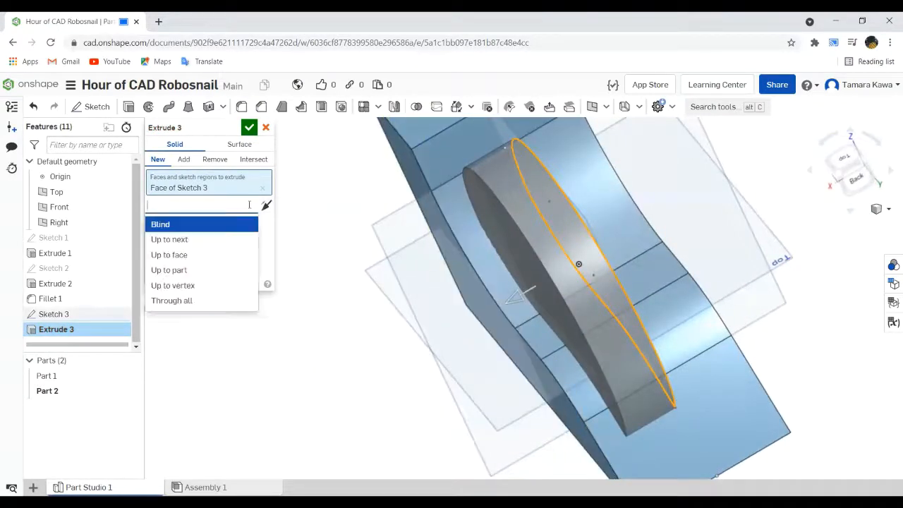
left_click(200, 240)
left_click(412, 172)
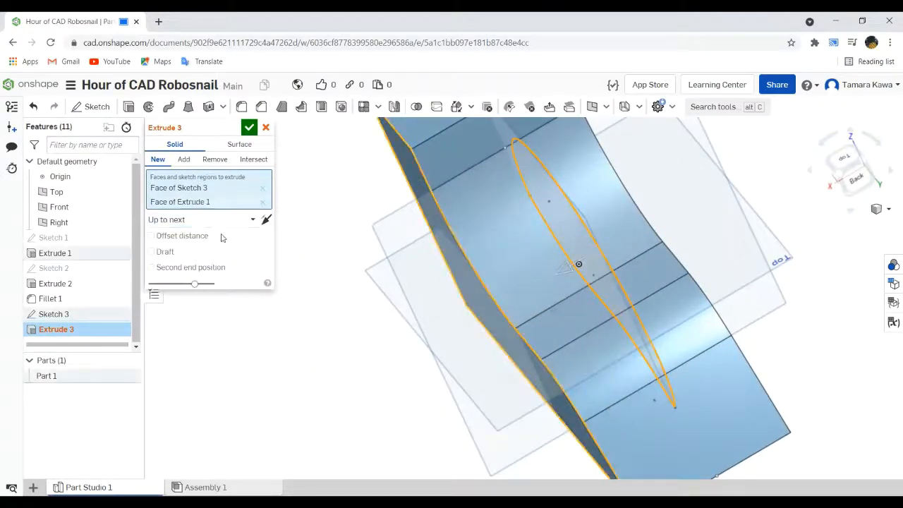
left_click(191, 268)
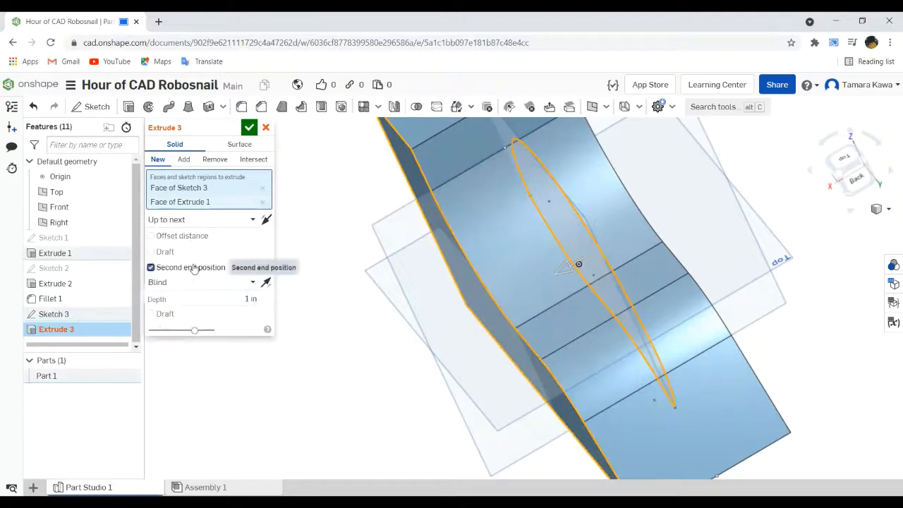
left_click(264, 204)
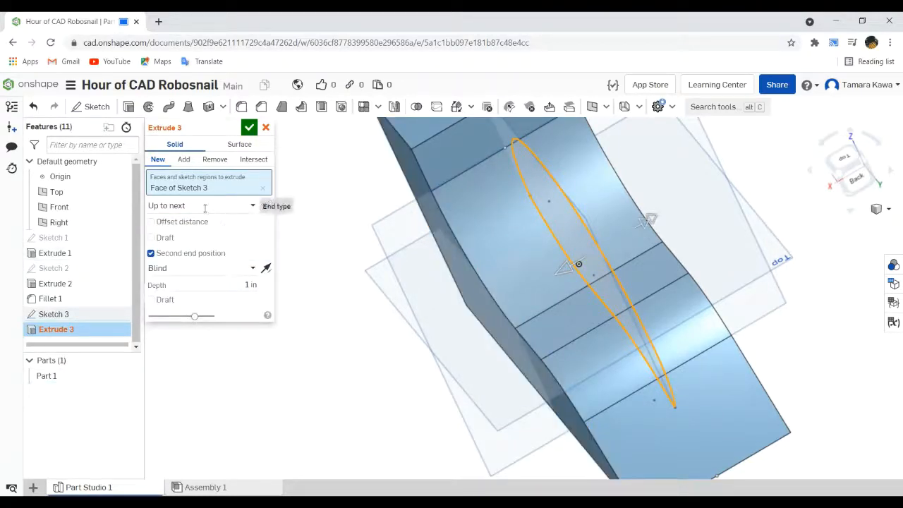
left_click(204, 207)
left_click(202, 240)
left_click(211, 220)
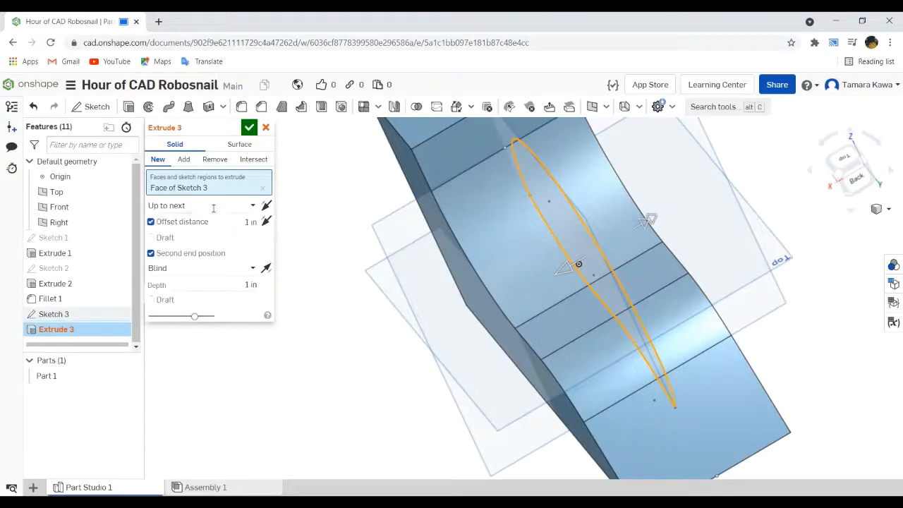
- End the shell extrusion's first direction up to the body's side face, without an offset distance
left_click(213, 207)
left_click(197, 255)
left_click(182, 244)
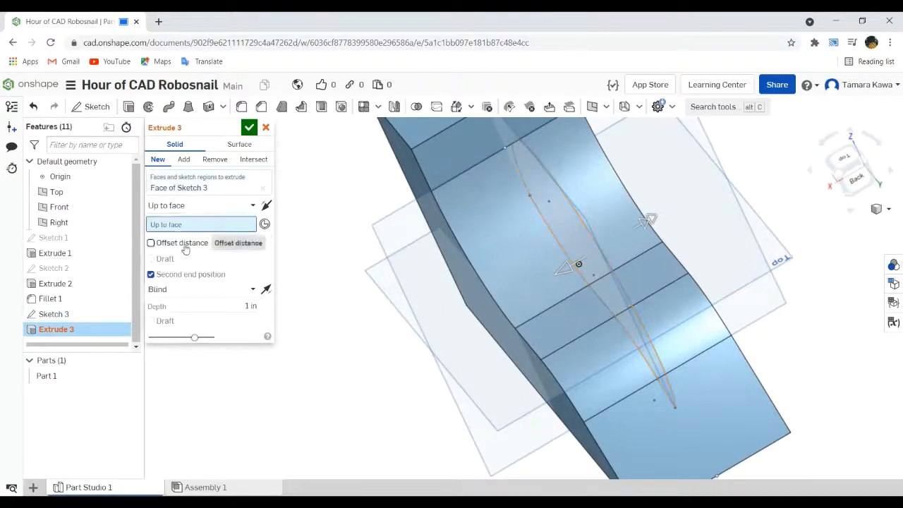
left_click(430, 210)
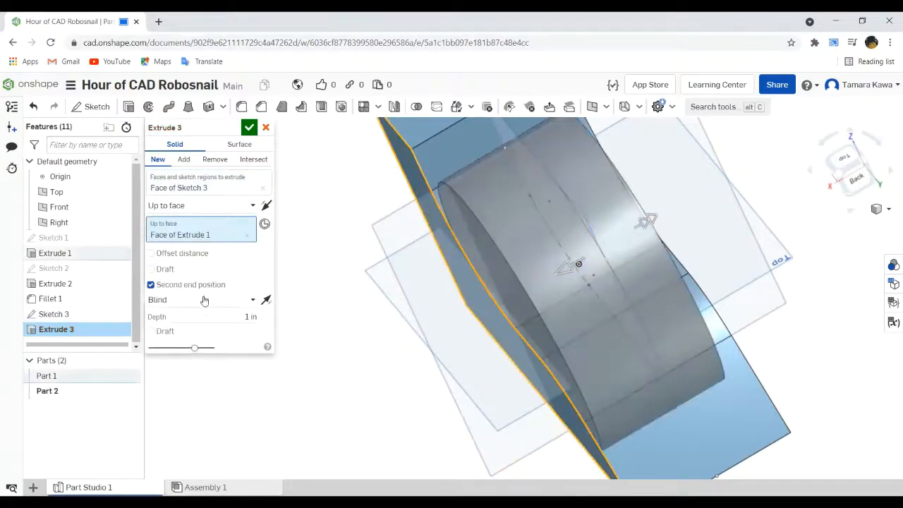
- End the extrusion's second direction up to the body's opposite side face and accept the feature
left_click(201, 299)
left_click(197, 347)
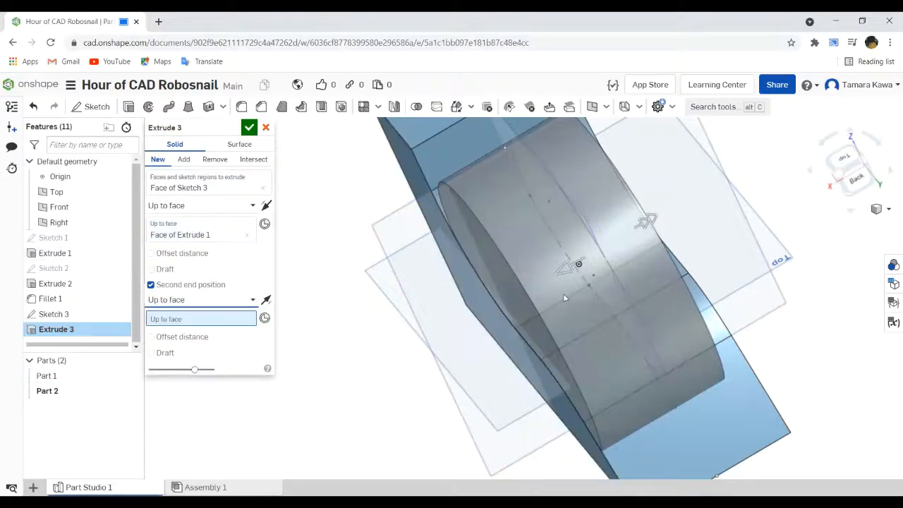
left_click(692, 268)
right_click_drag(691, 267, 451, 224)
left_click(249, 127)
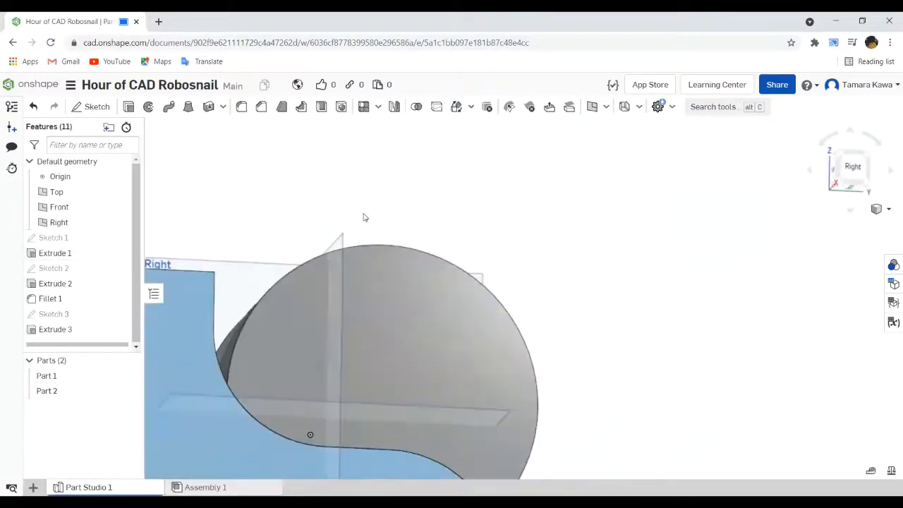
- Undo the shell extrusion and its circle sketch, back to the filleted body
scroll(335, 229, "down", 5)
right_click_drag(335, 229, 316, 240)
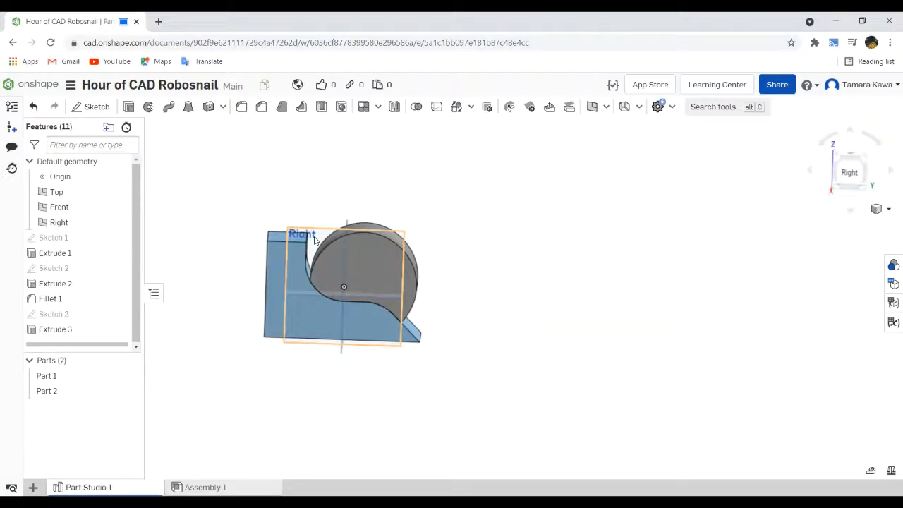
key("ctrl+z")
key("ctrl+z")
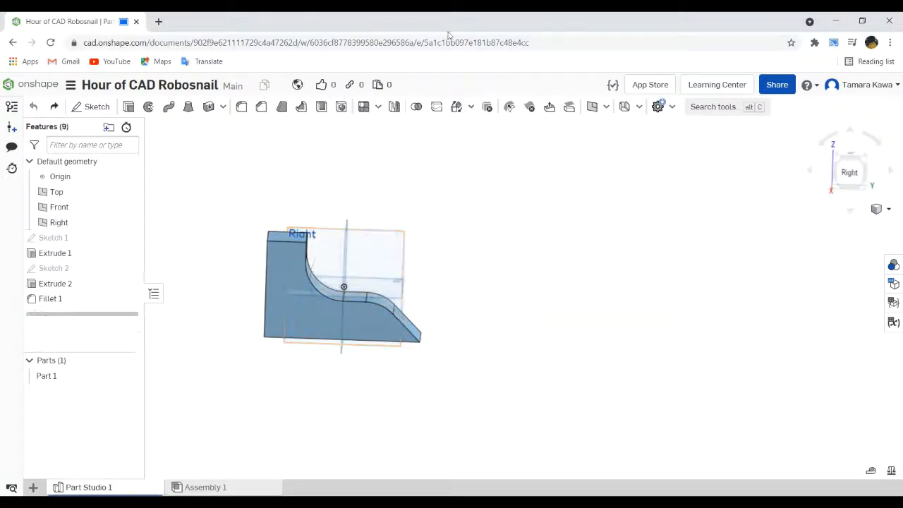